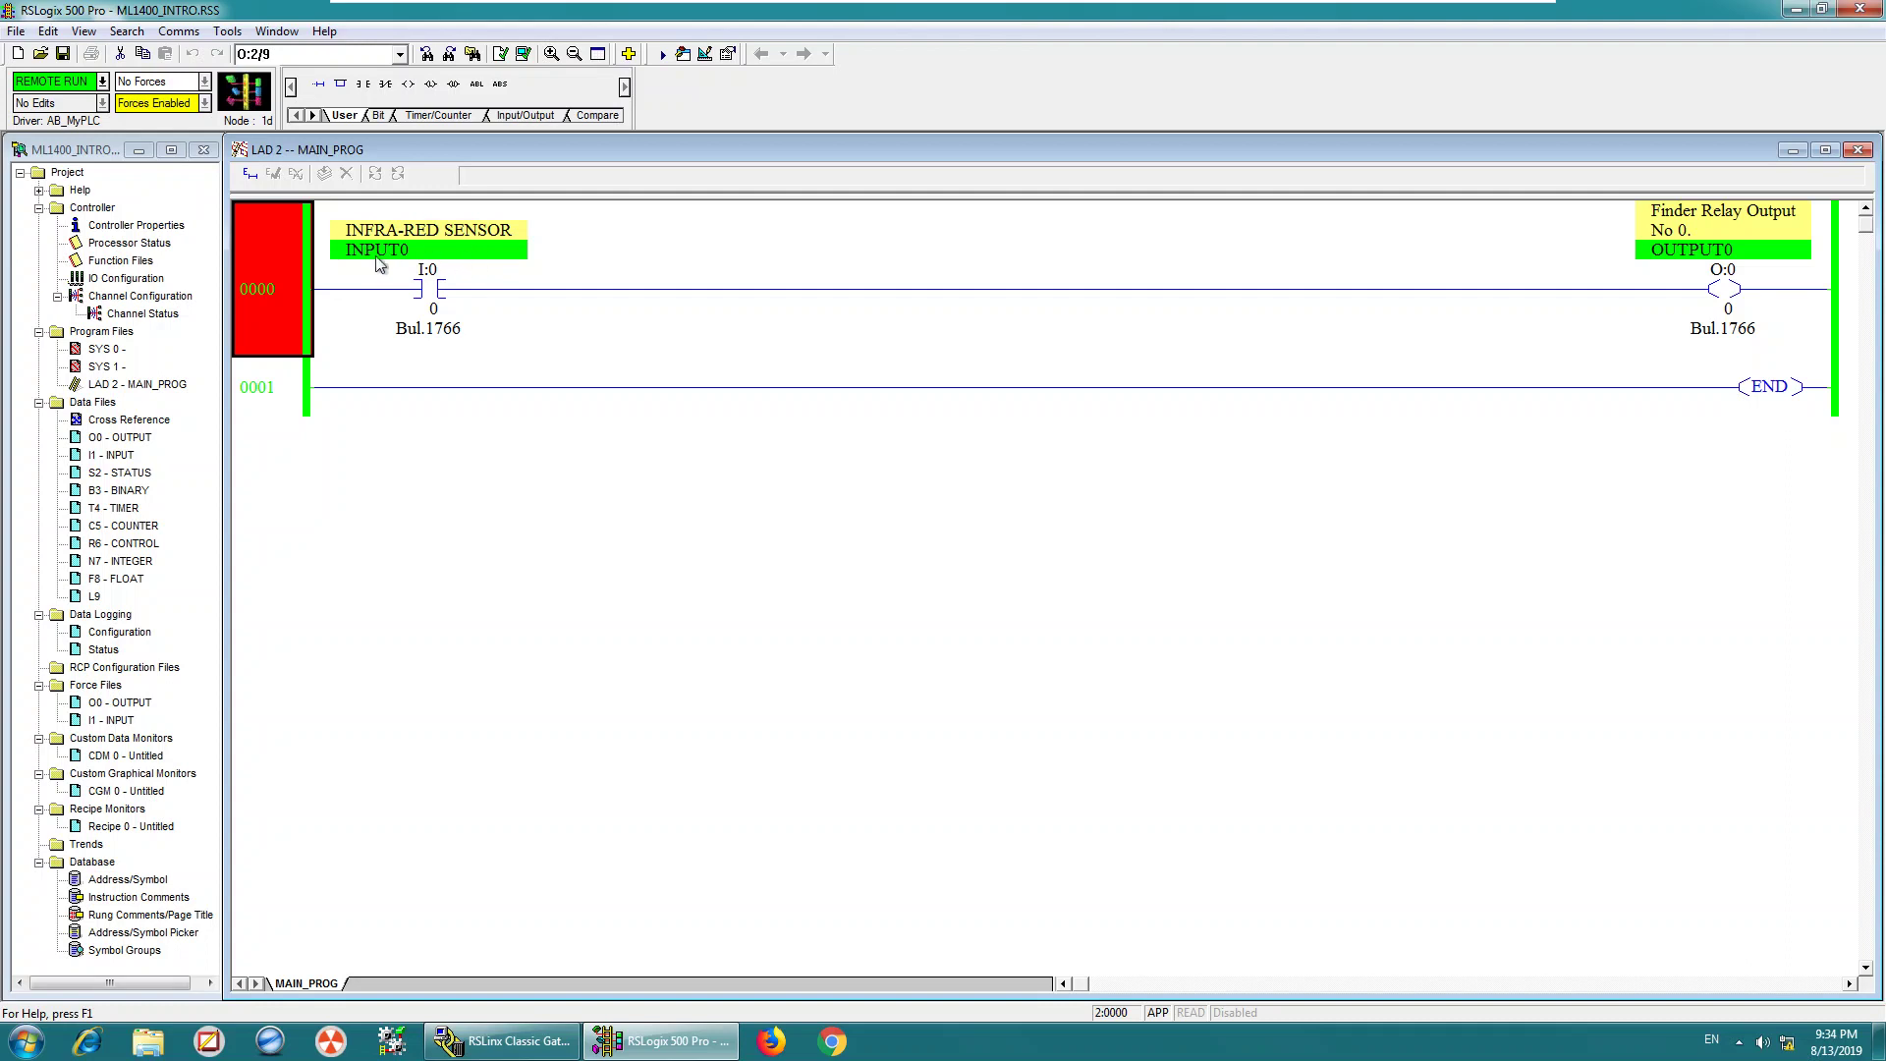
Save the ML1400_INTRO project with the current data table values uploaded, and close the project.
left_click(64, 55)
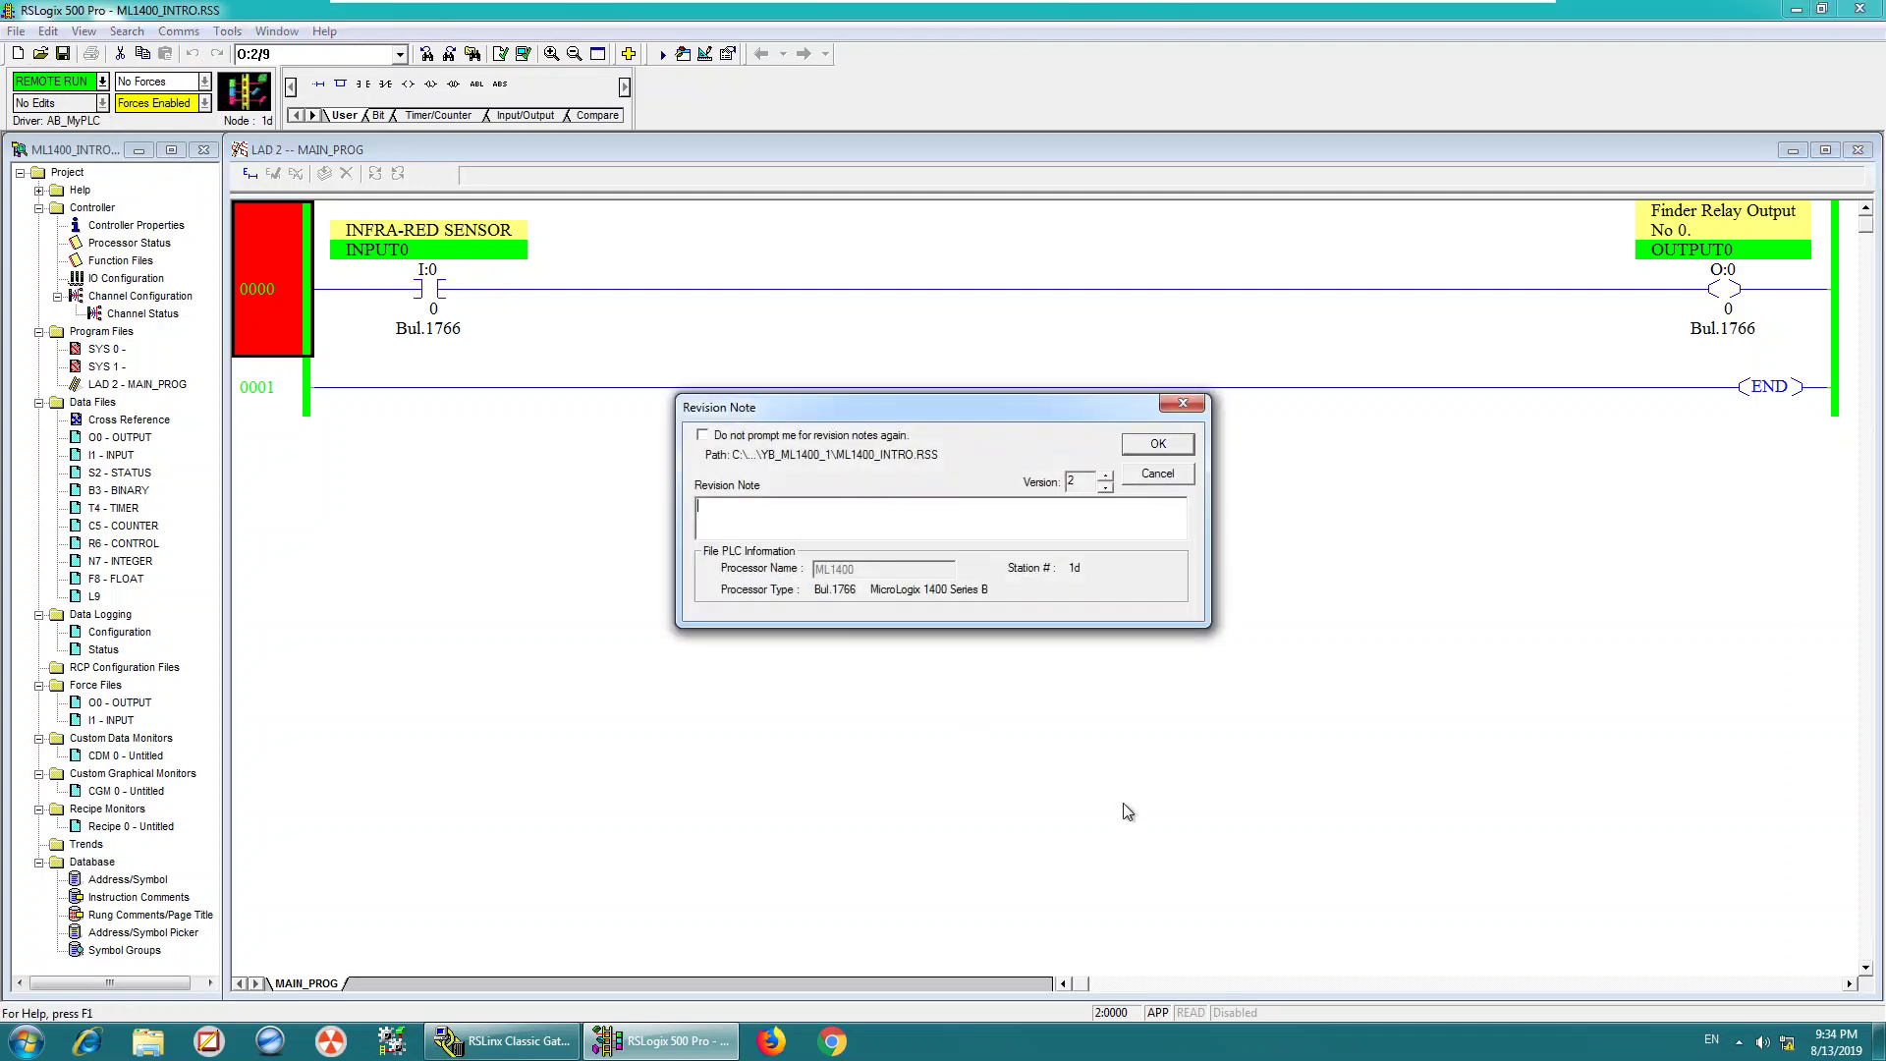
left_click(1136, 327)
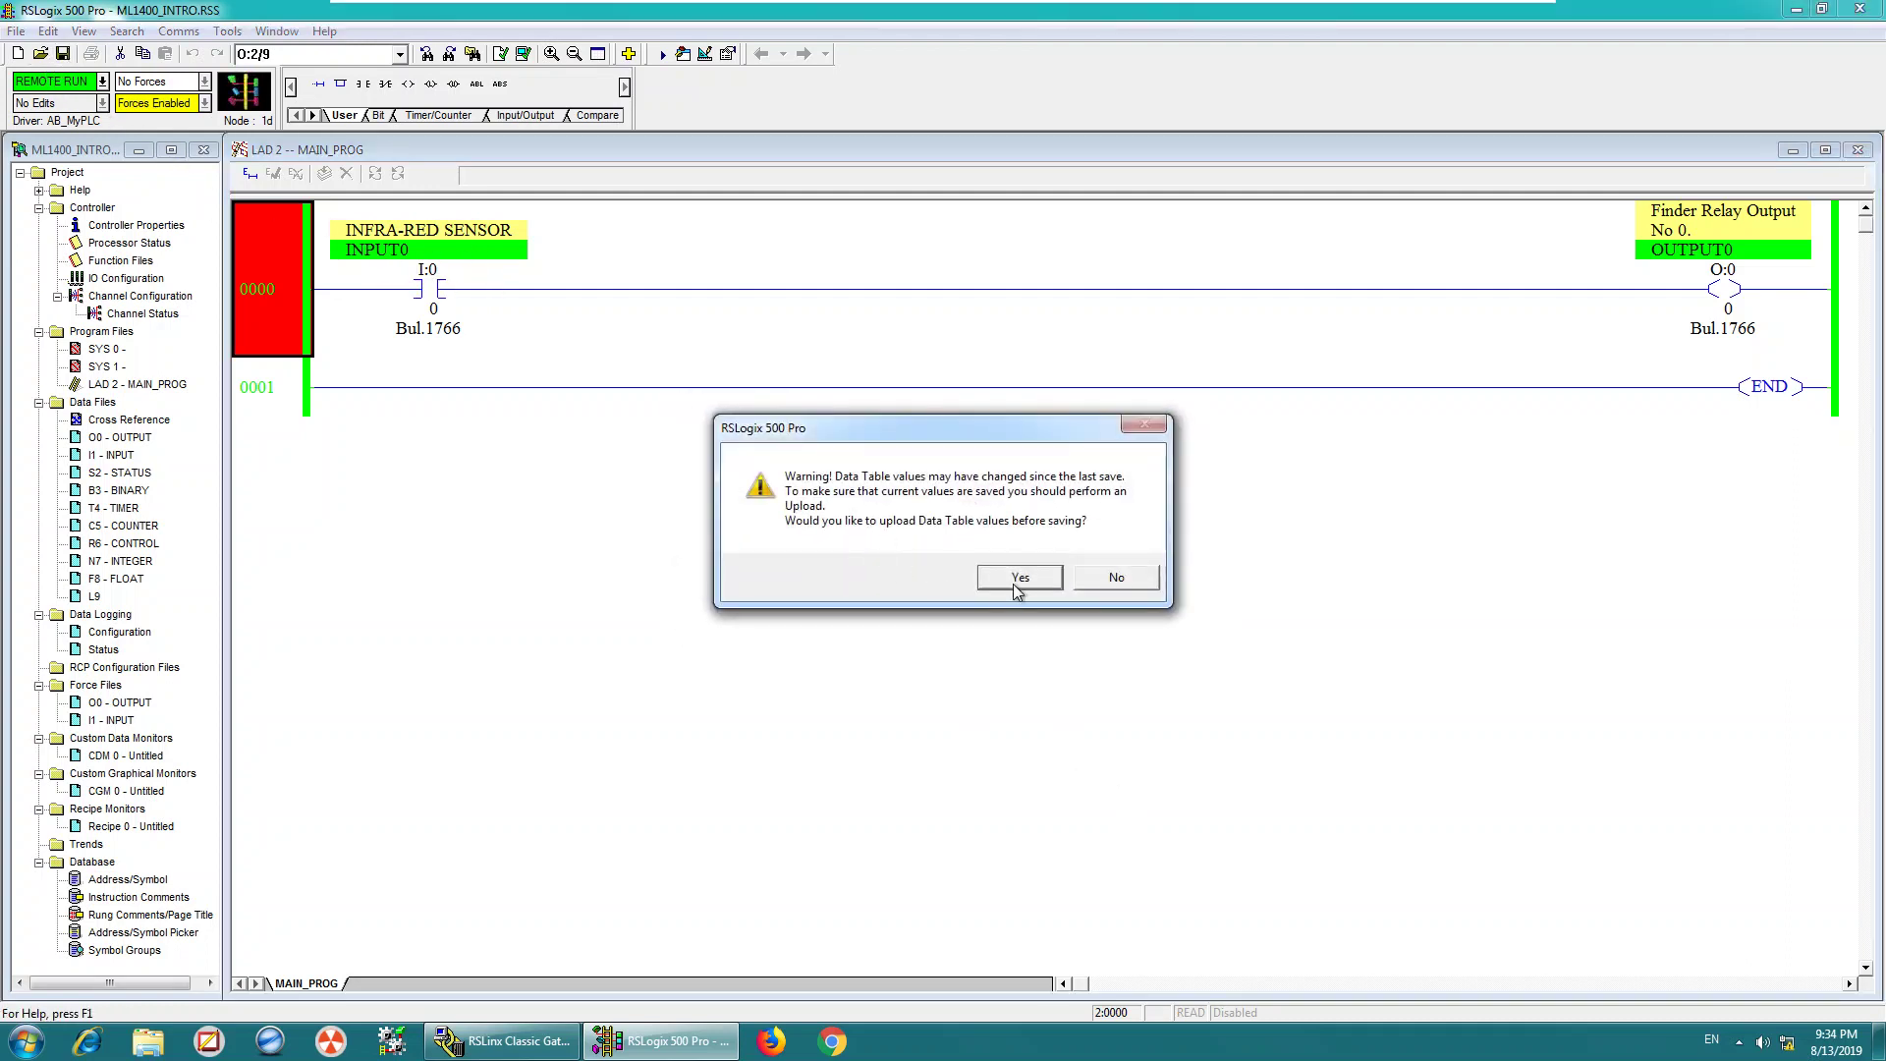
left_click(1014, 579)
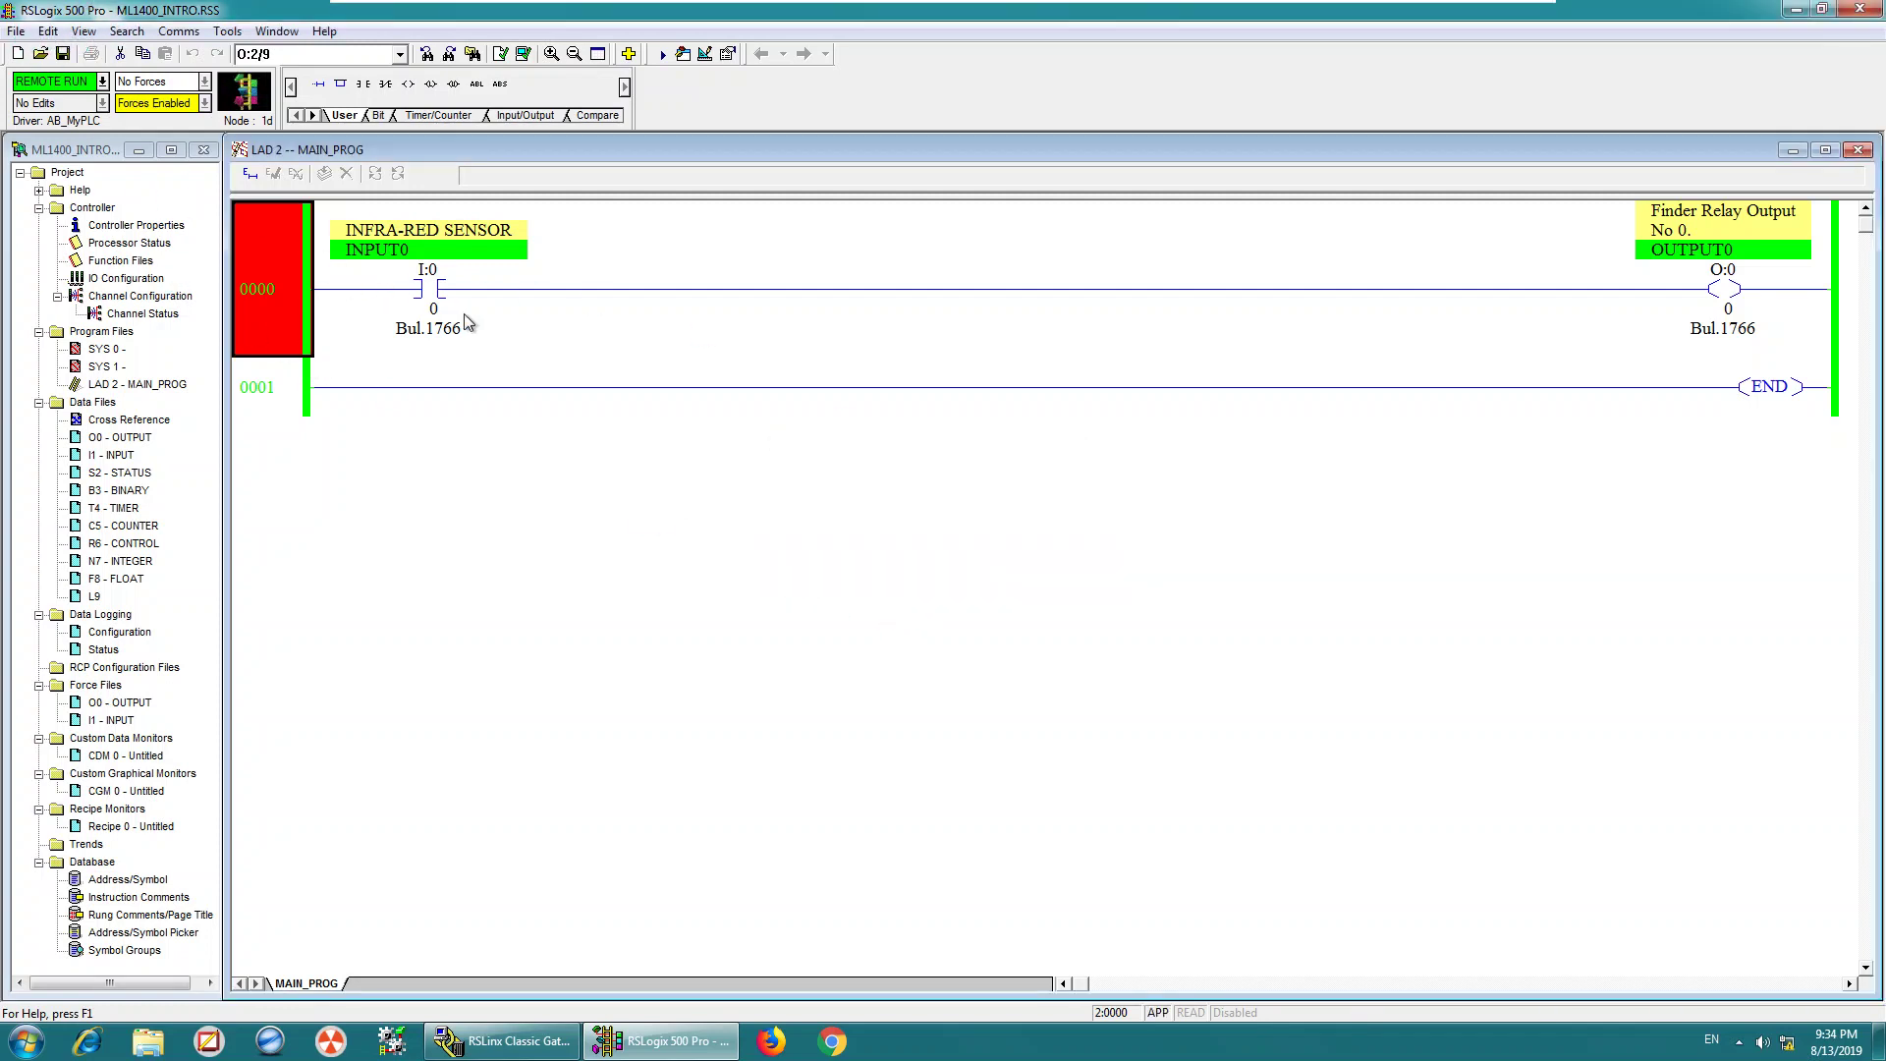
left_click(16, 30)
left_click(49, 98)
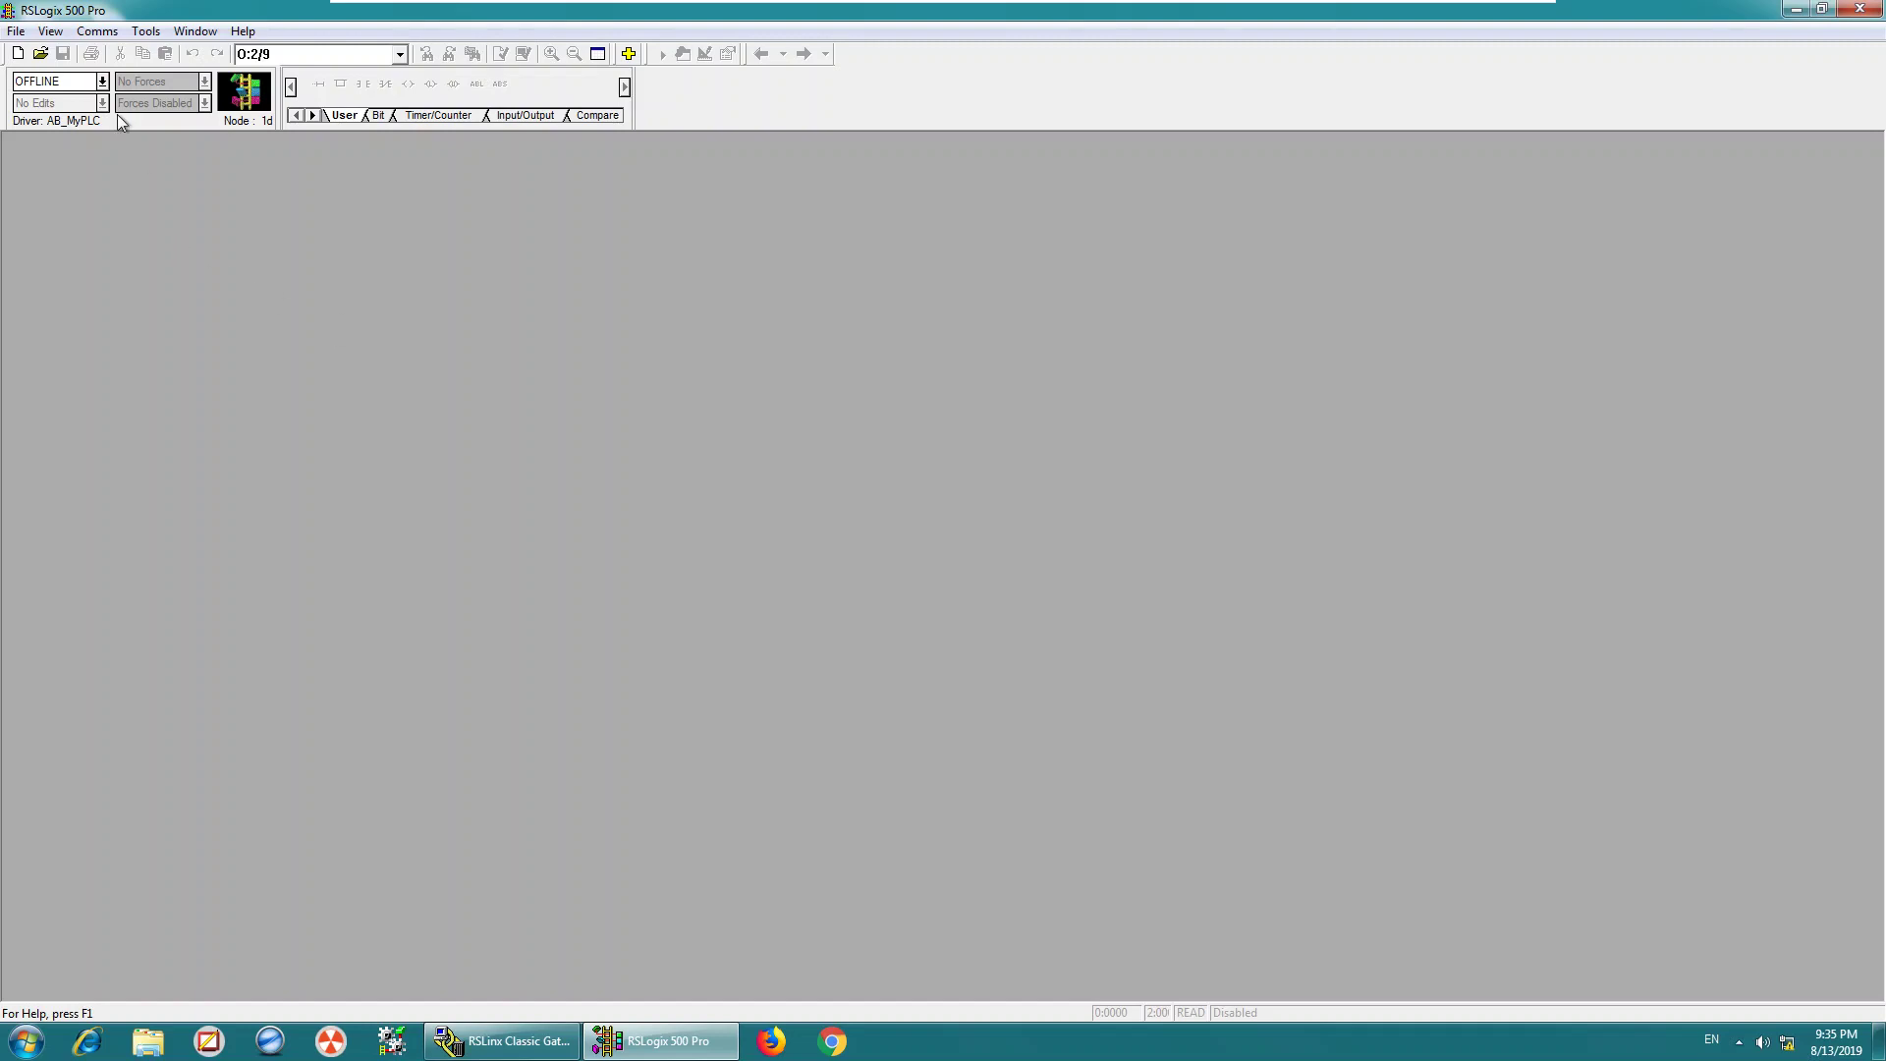
Start going online through Who Active with the MicroLogix 1400 at node 01 under the AB_MyPLC driver.
left_click(15, 30)
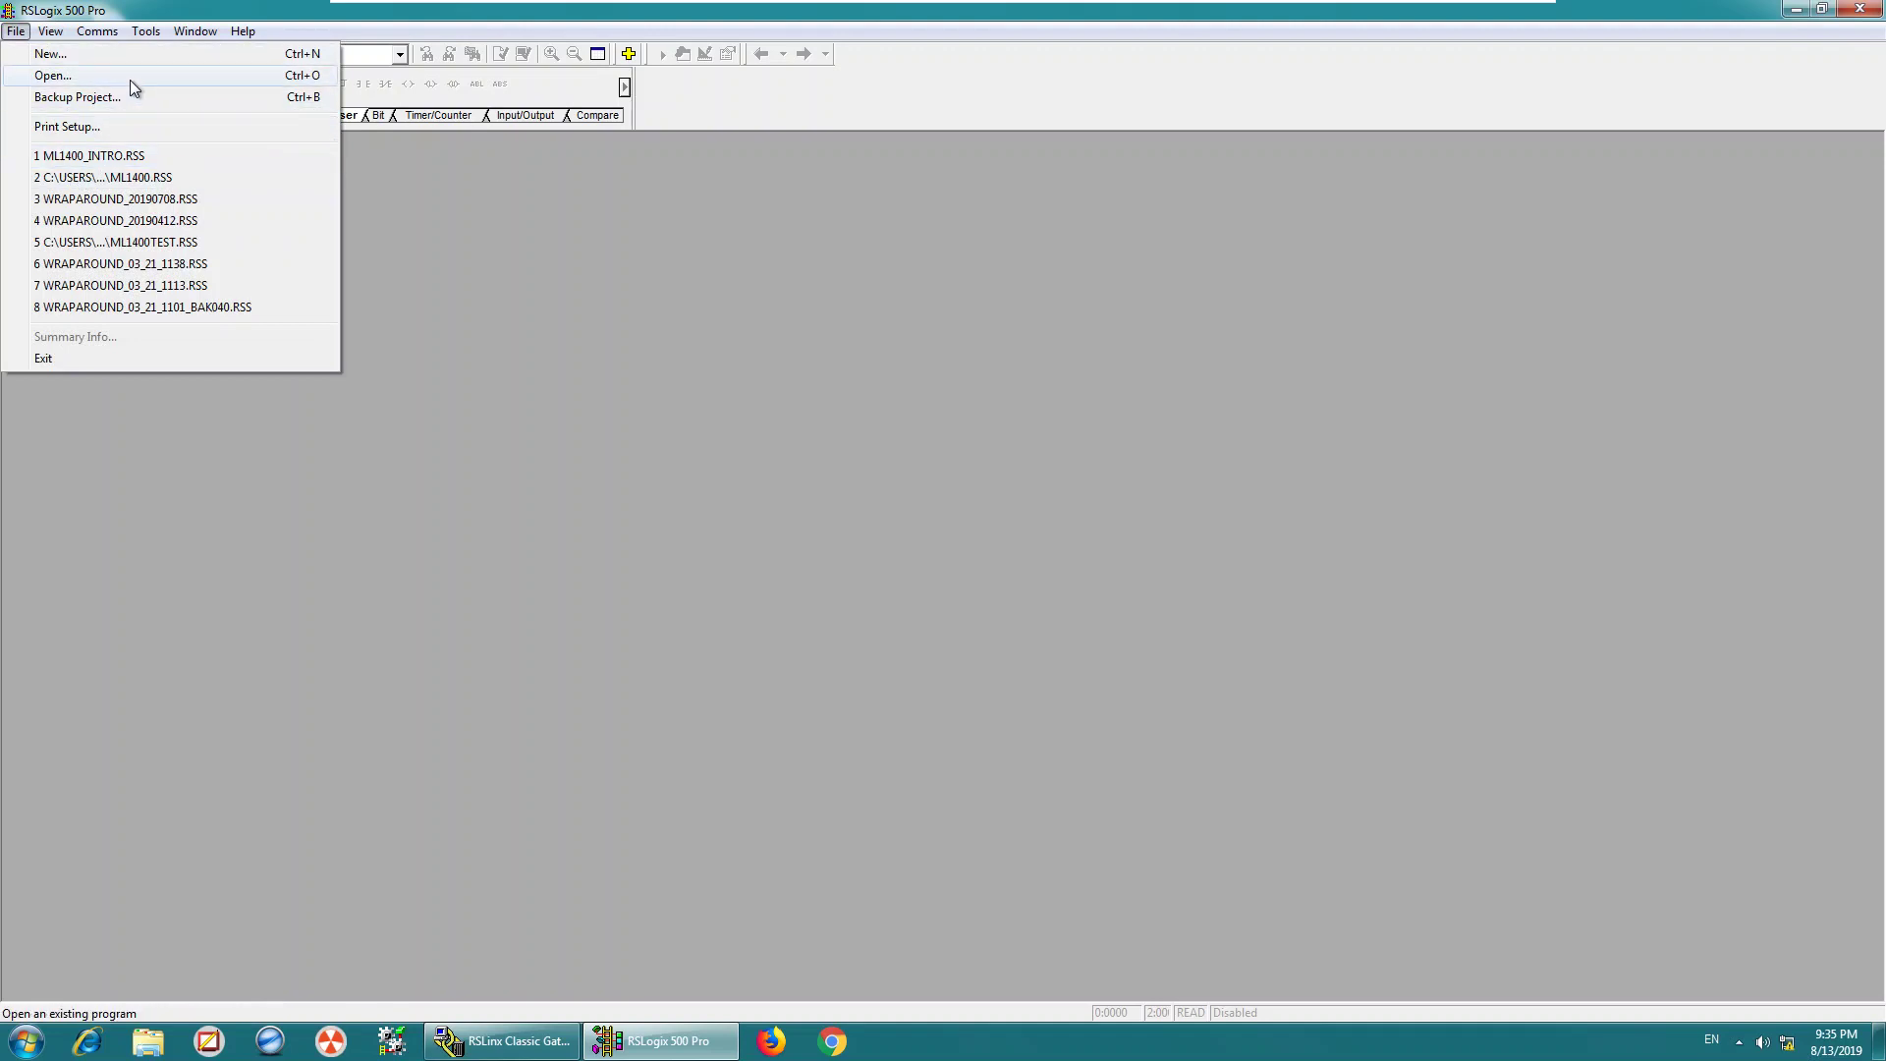
mouse_move(84, 34)
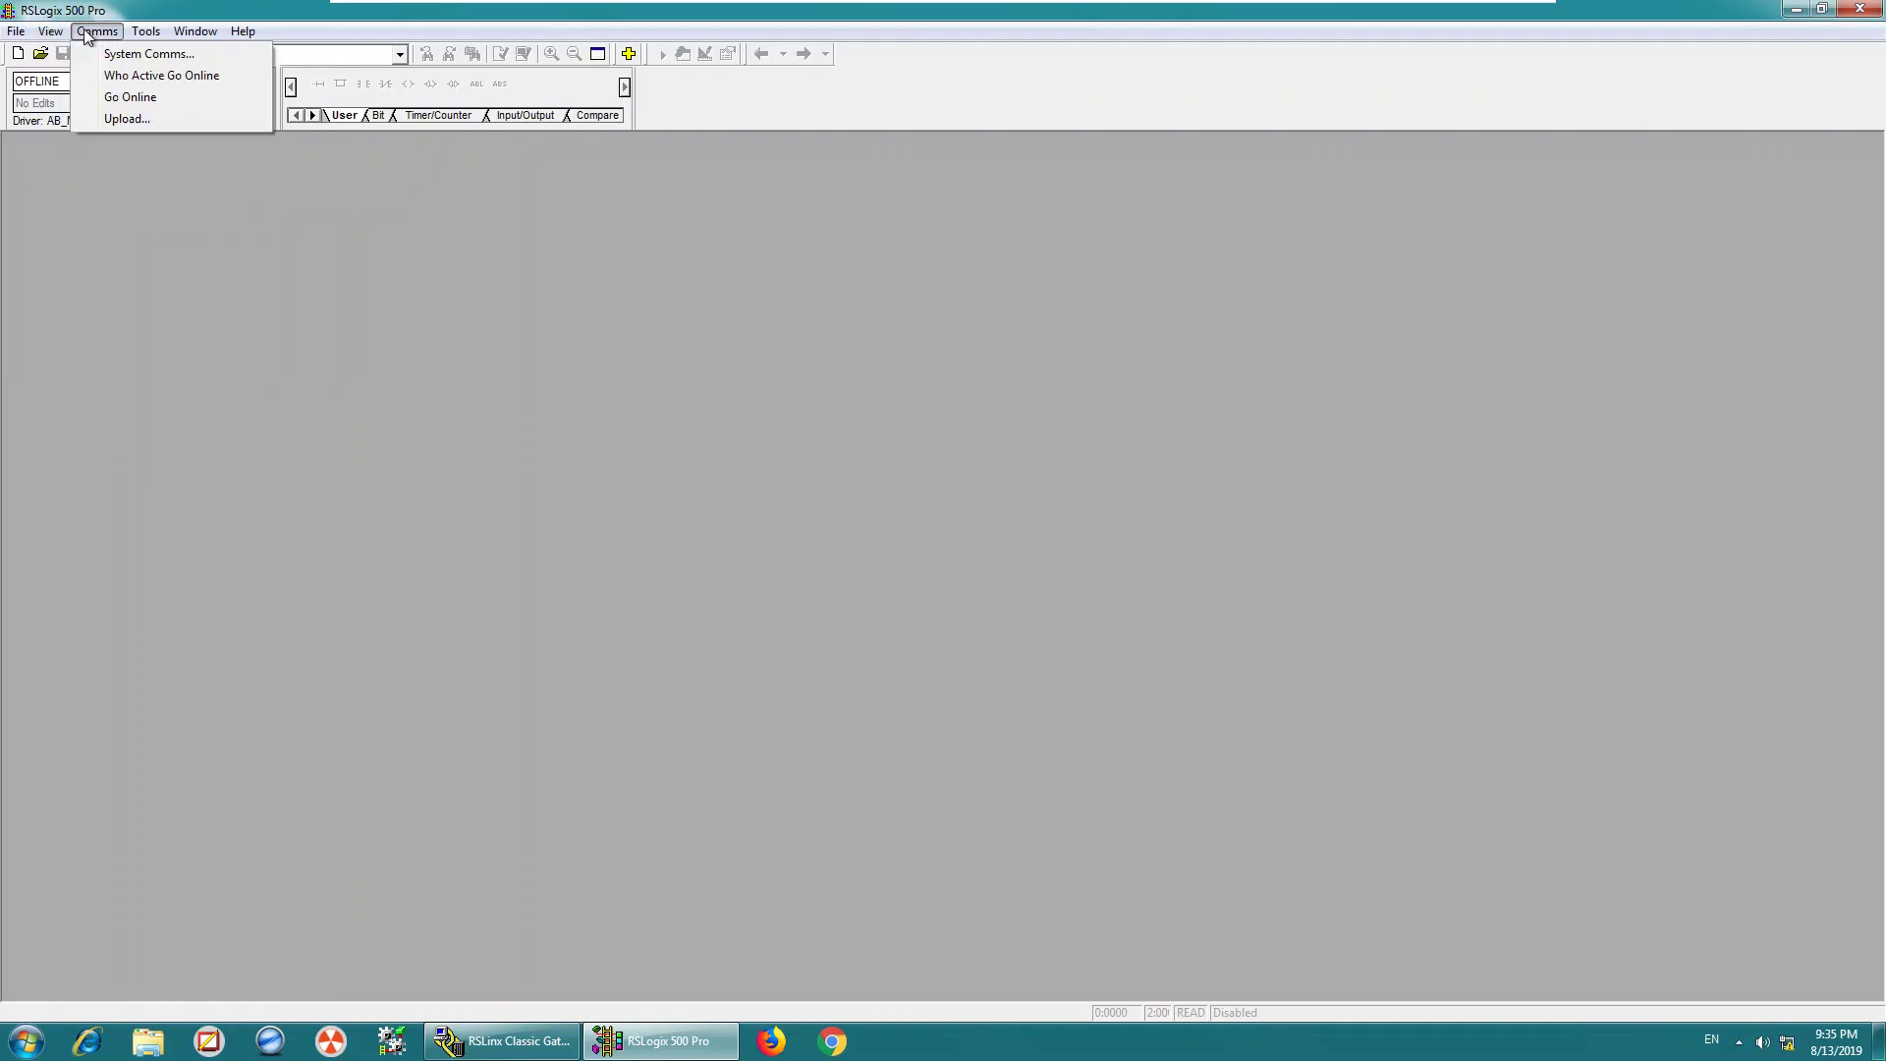
left_click(134, 75)
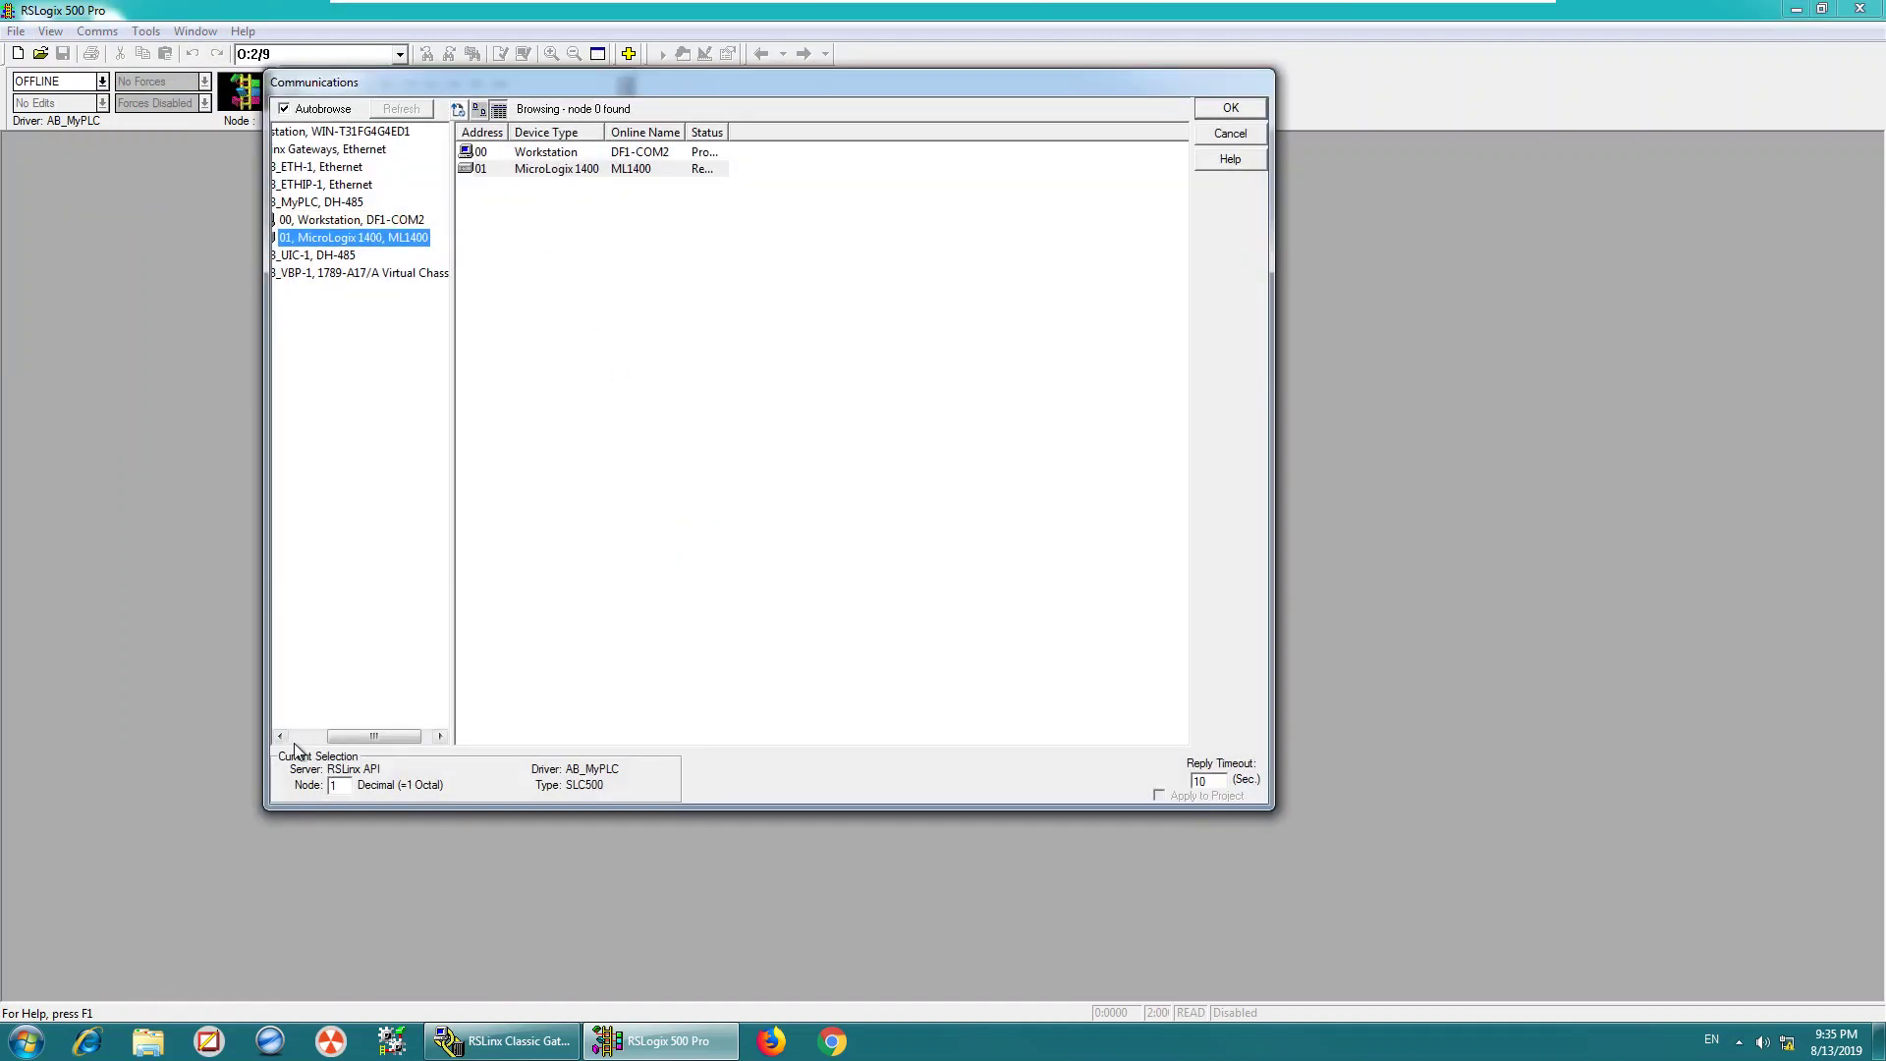
left_click(324, 738)
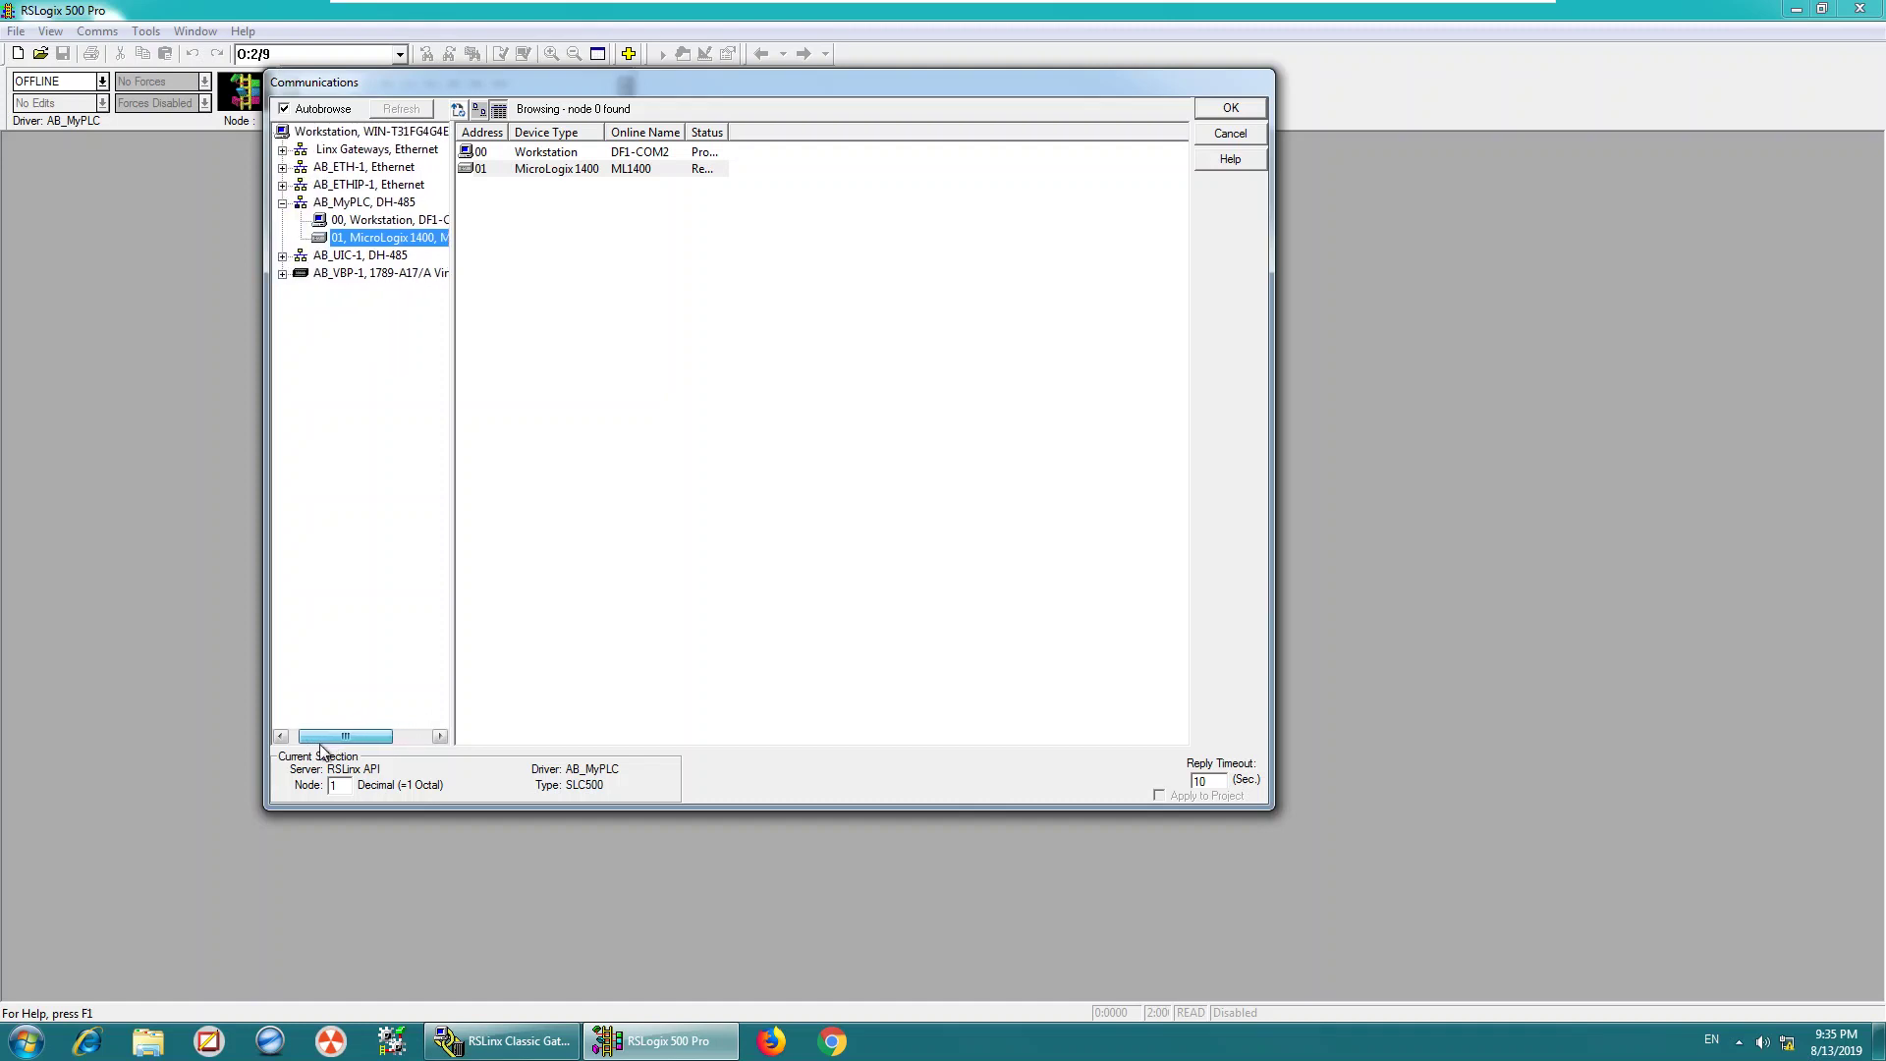
left_click(383, 241)
left_click(682, 167)
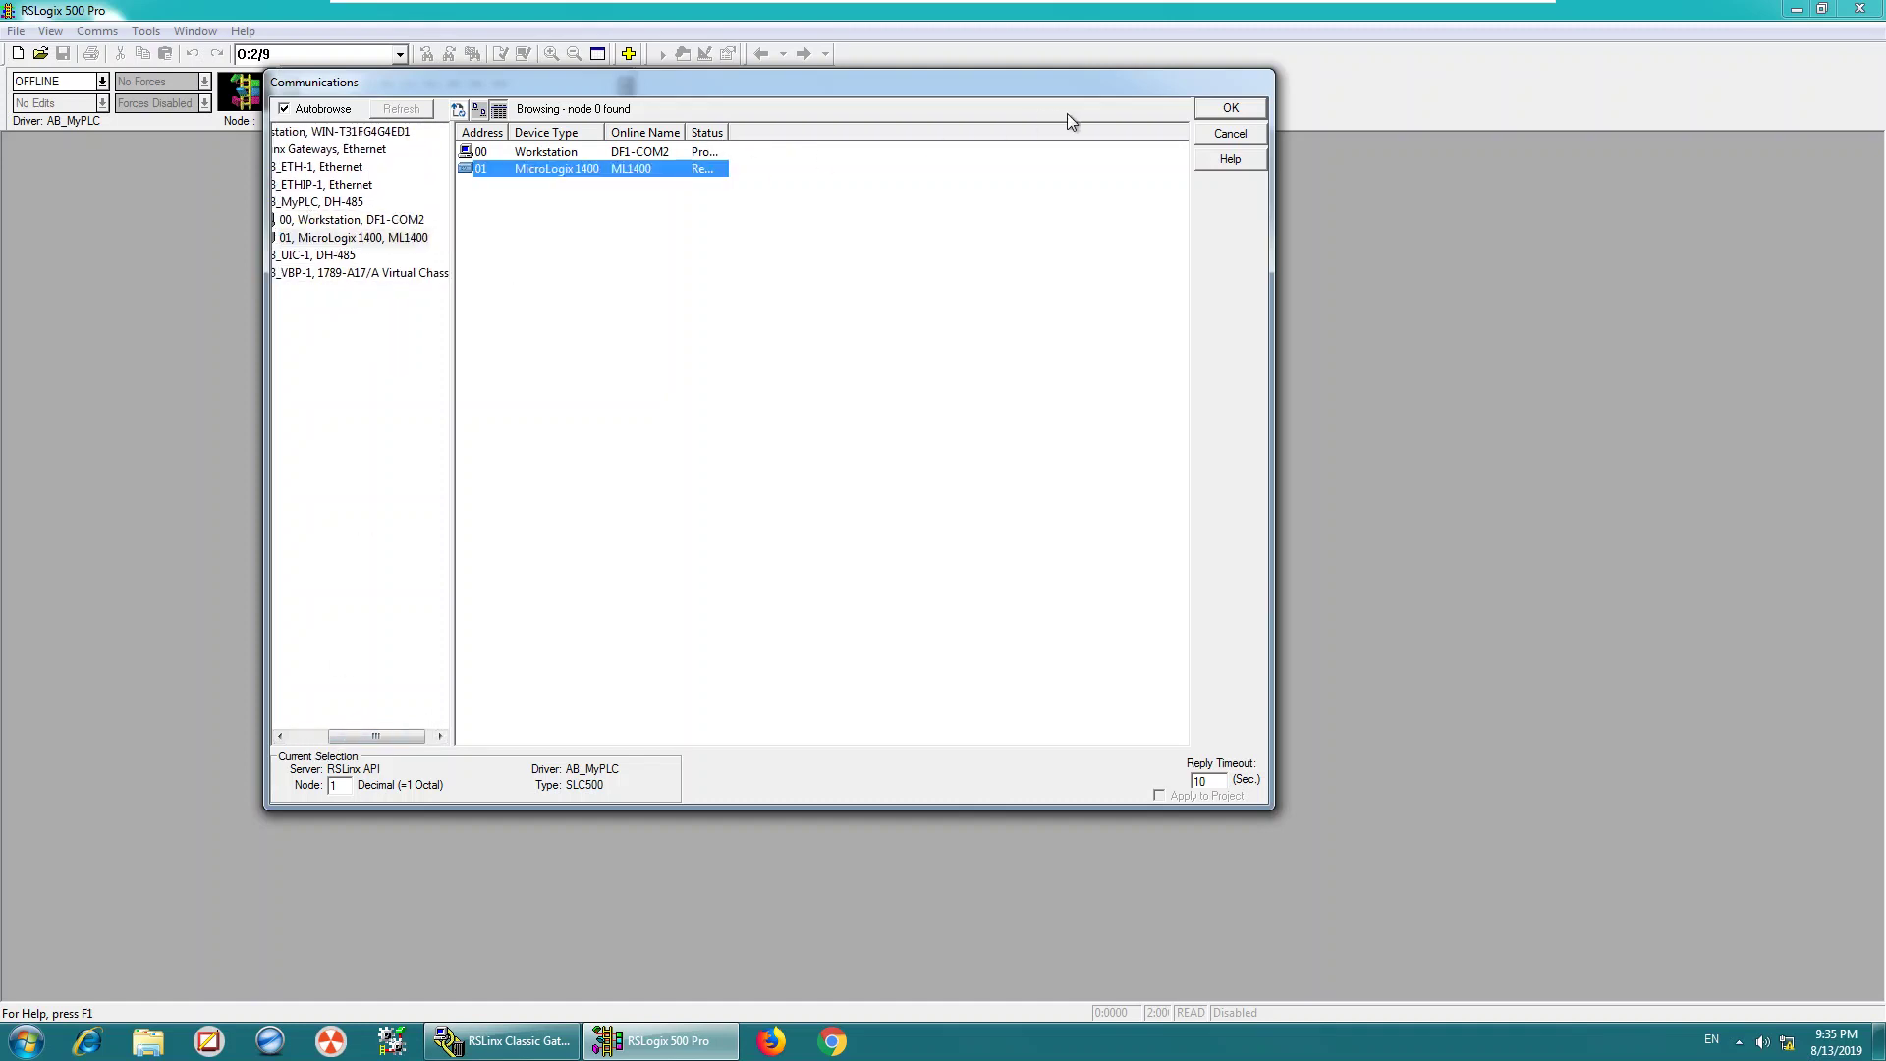
left_click(1231, 108)
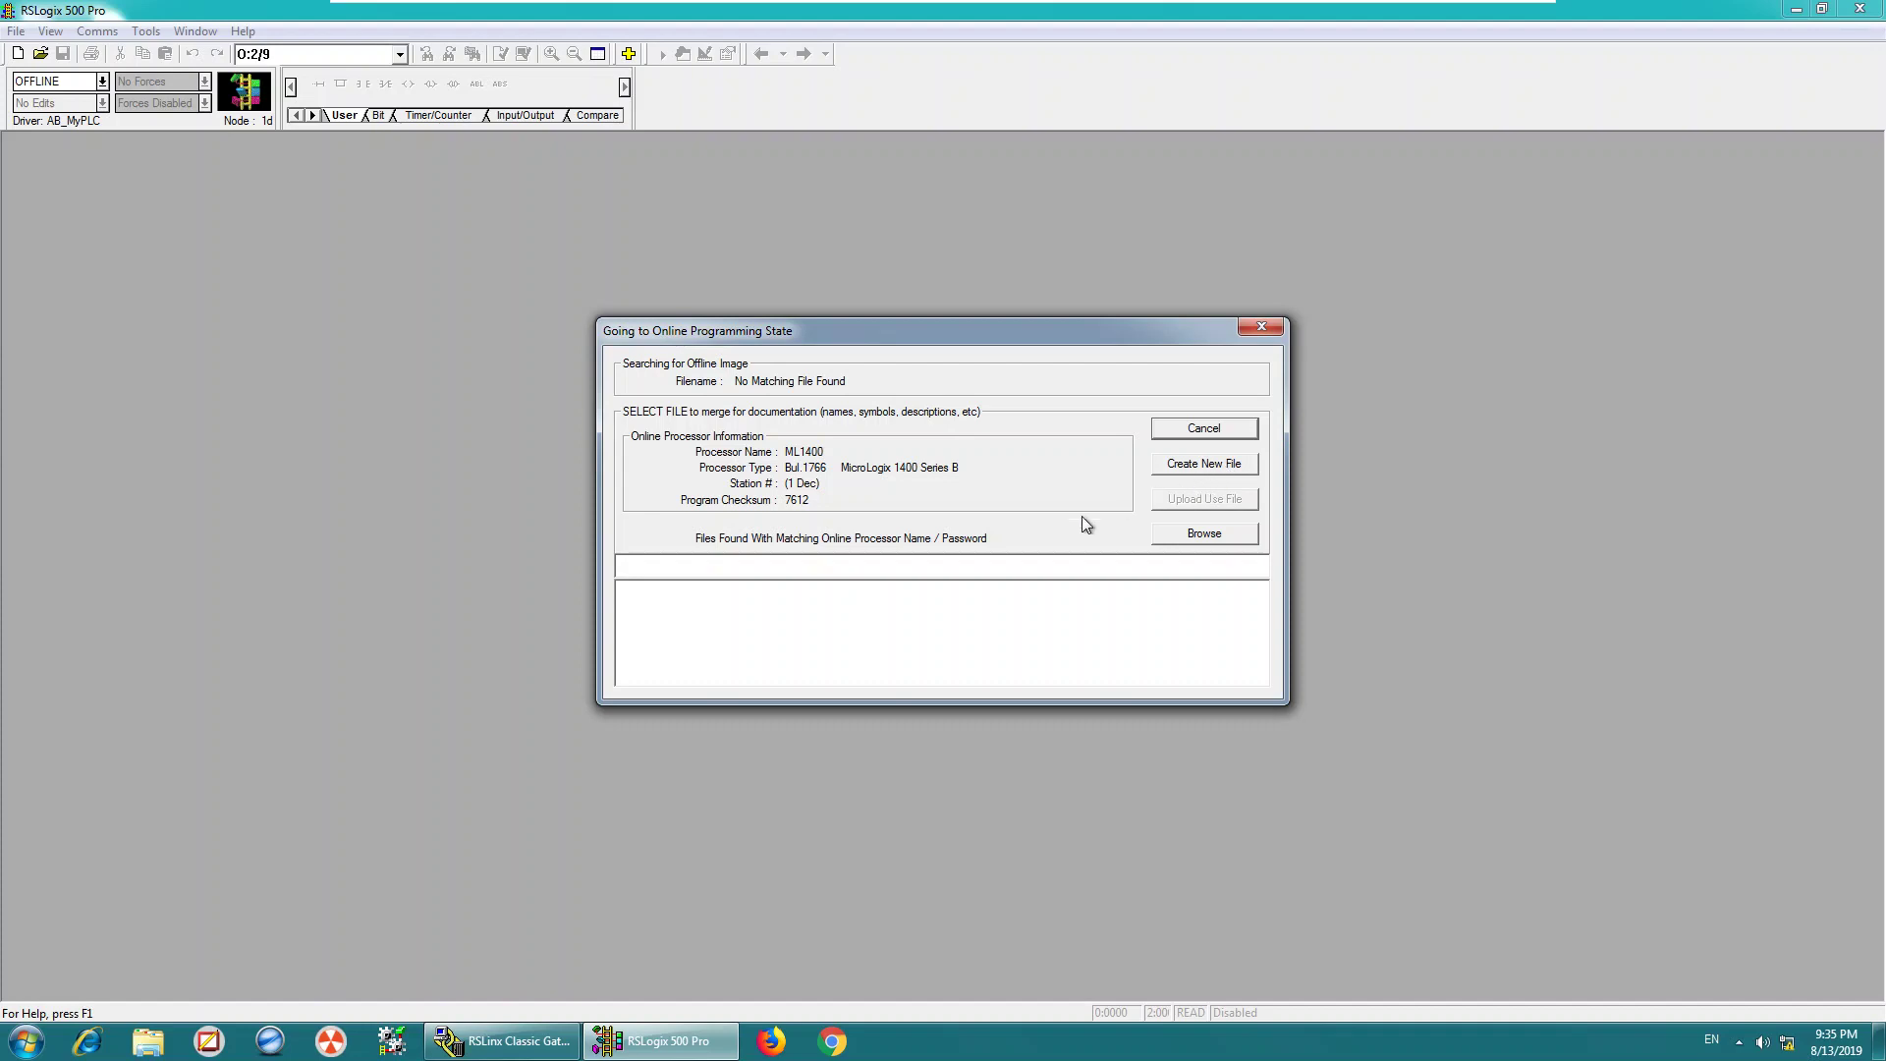
Choose the YB_ML1400_1 folder inside Project as the location of the matching source file and go online with it.
left_click(1207, 542)
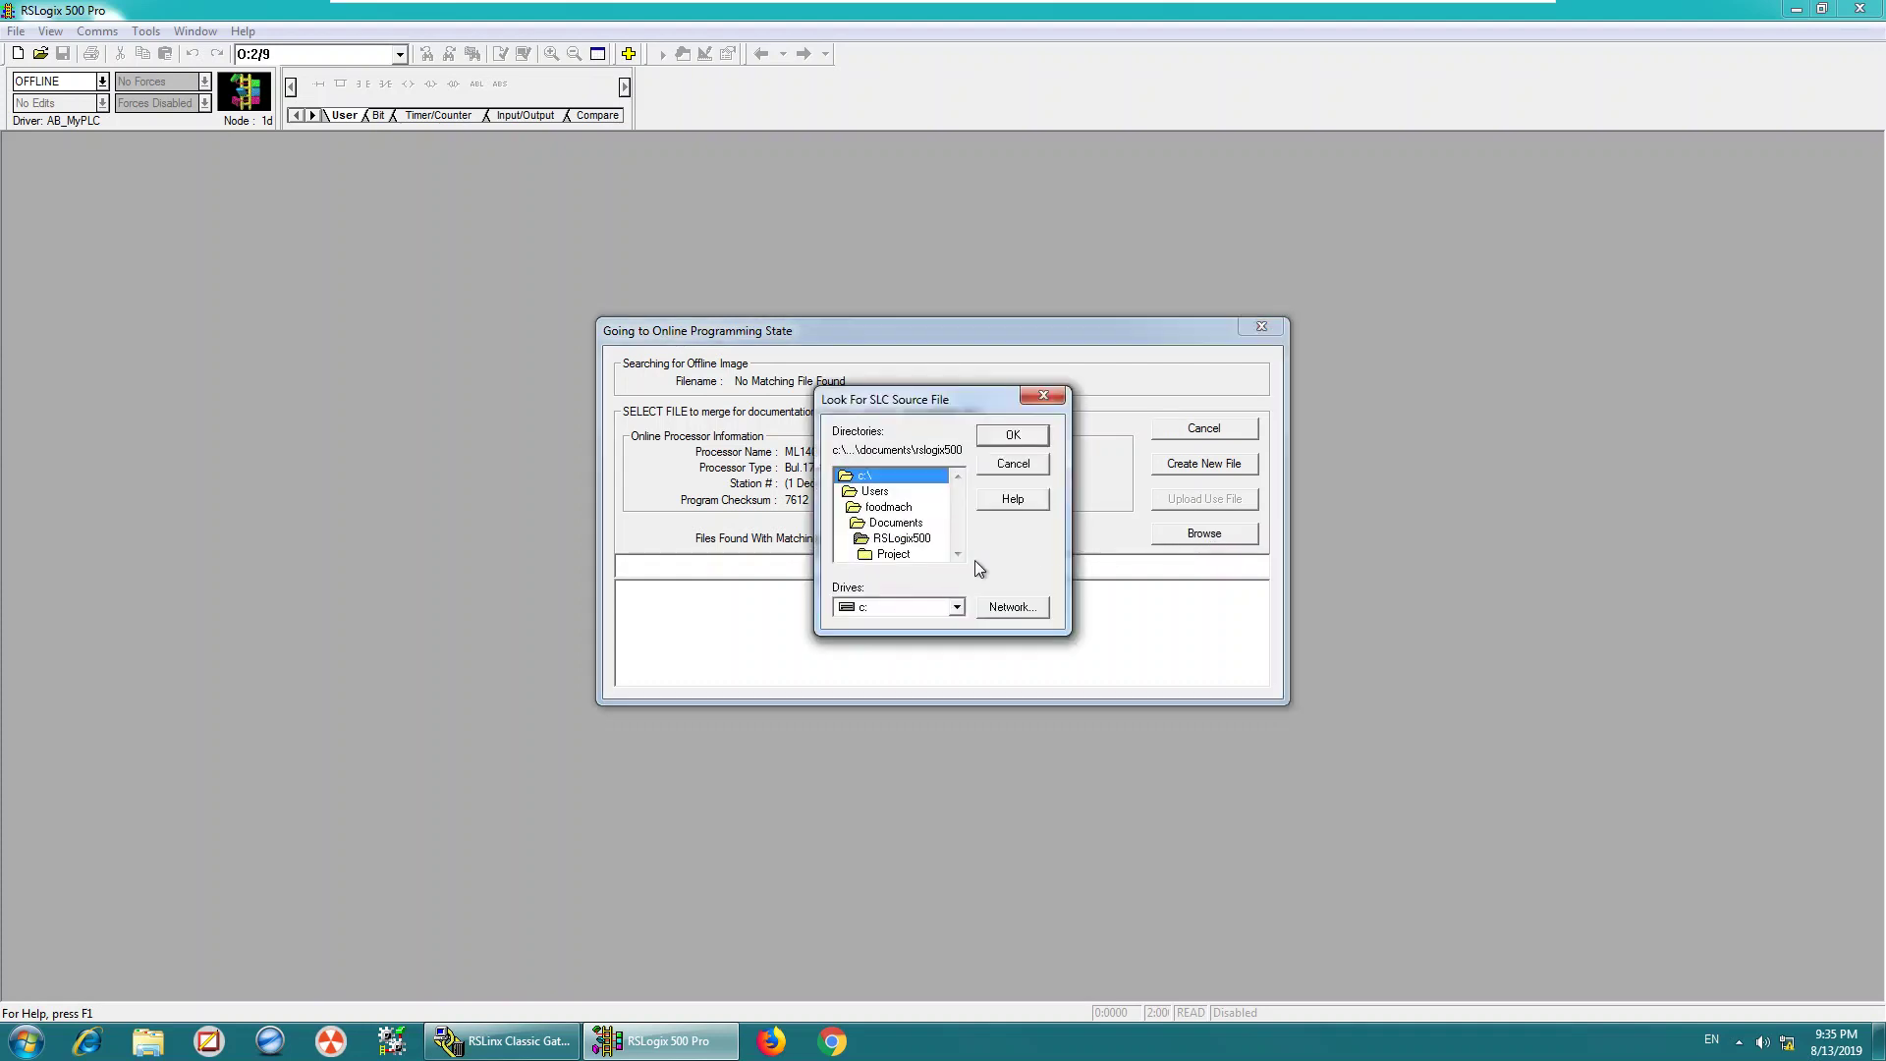
double_click(894, 554)
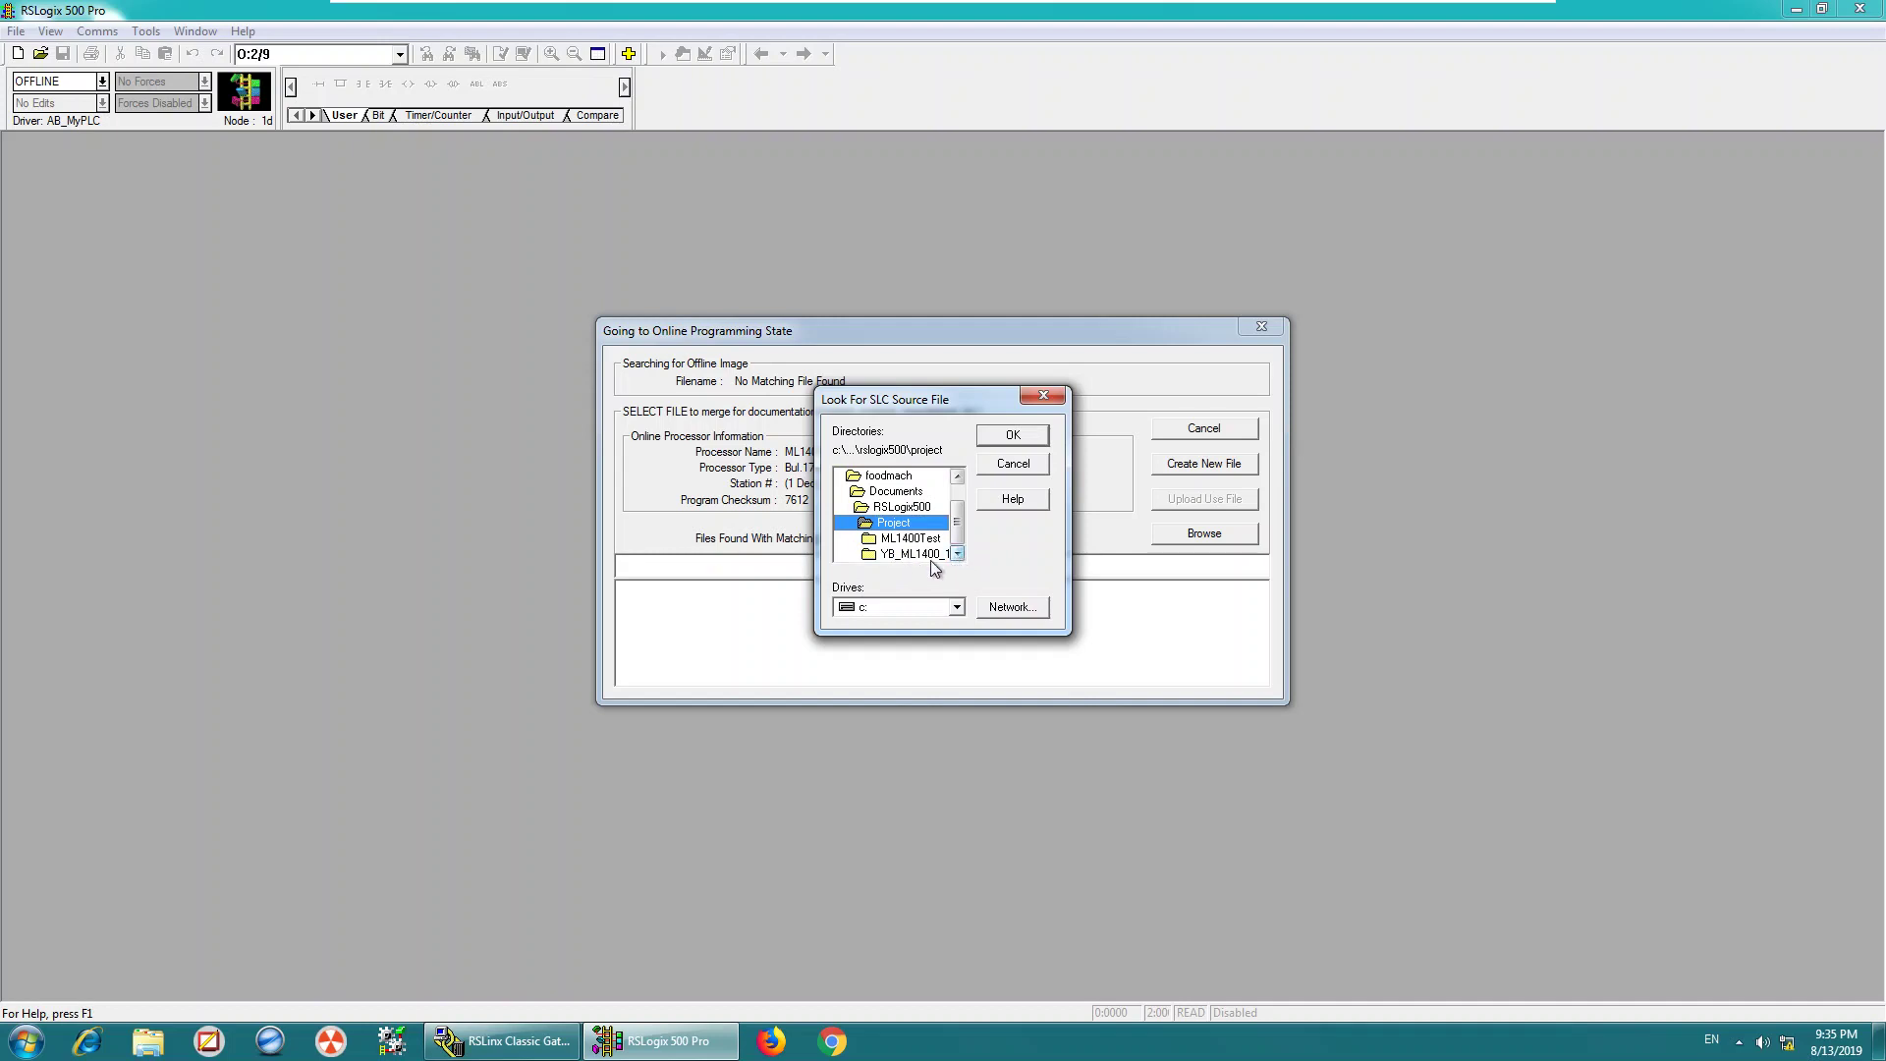
left_click(921, 556)
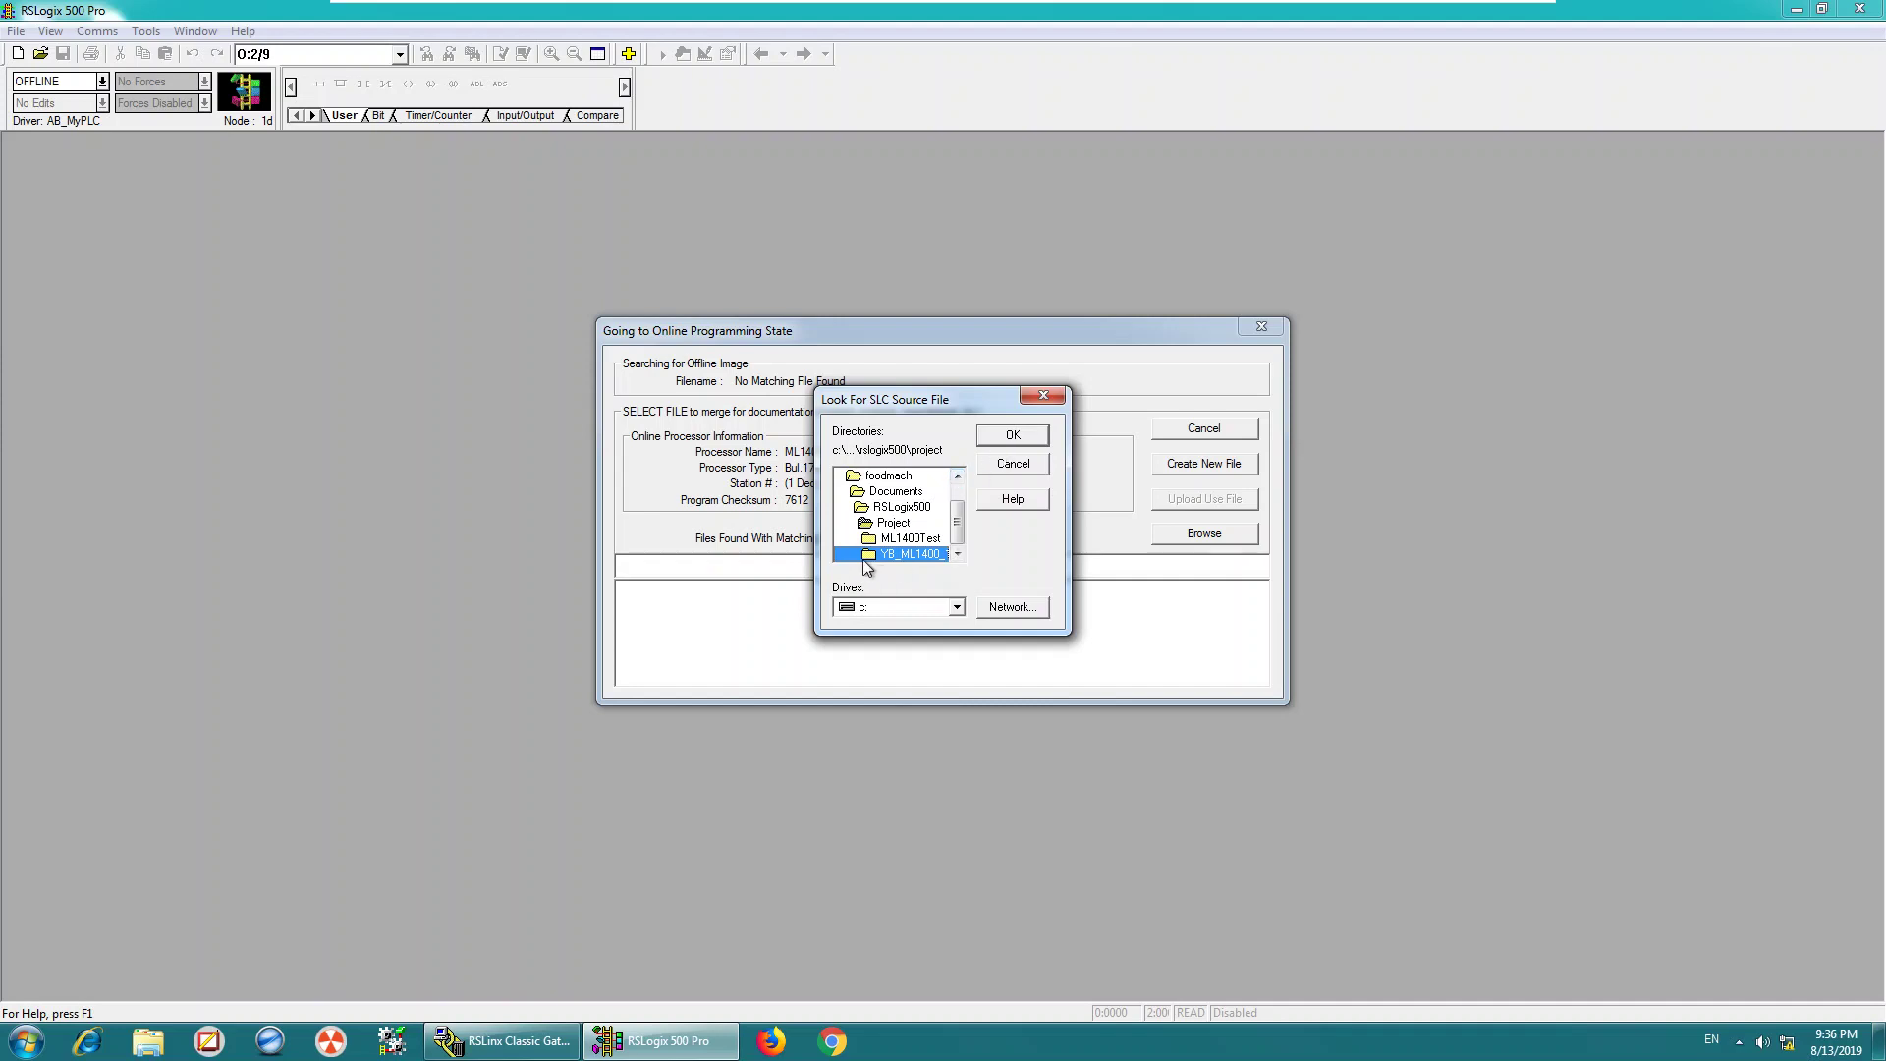
left_click(1029, 442)
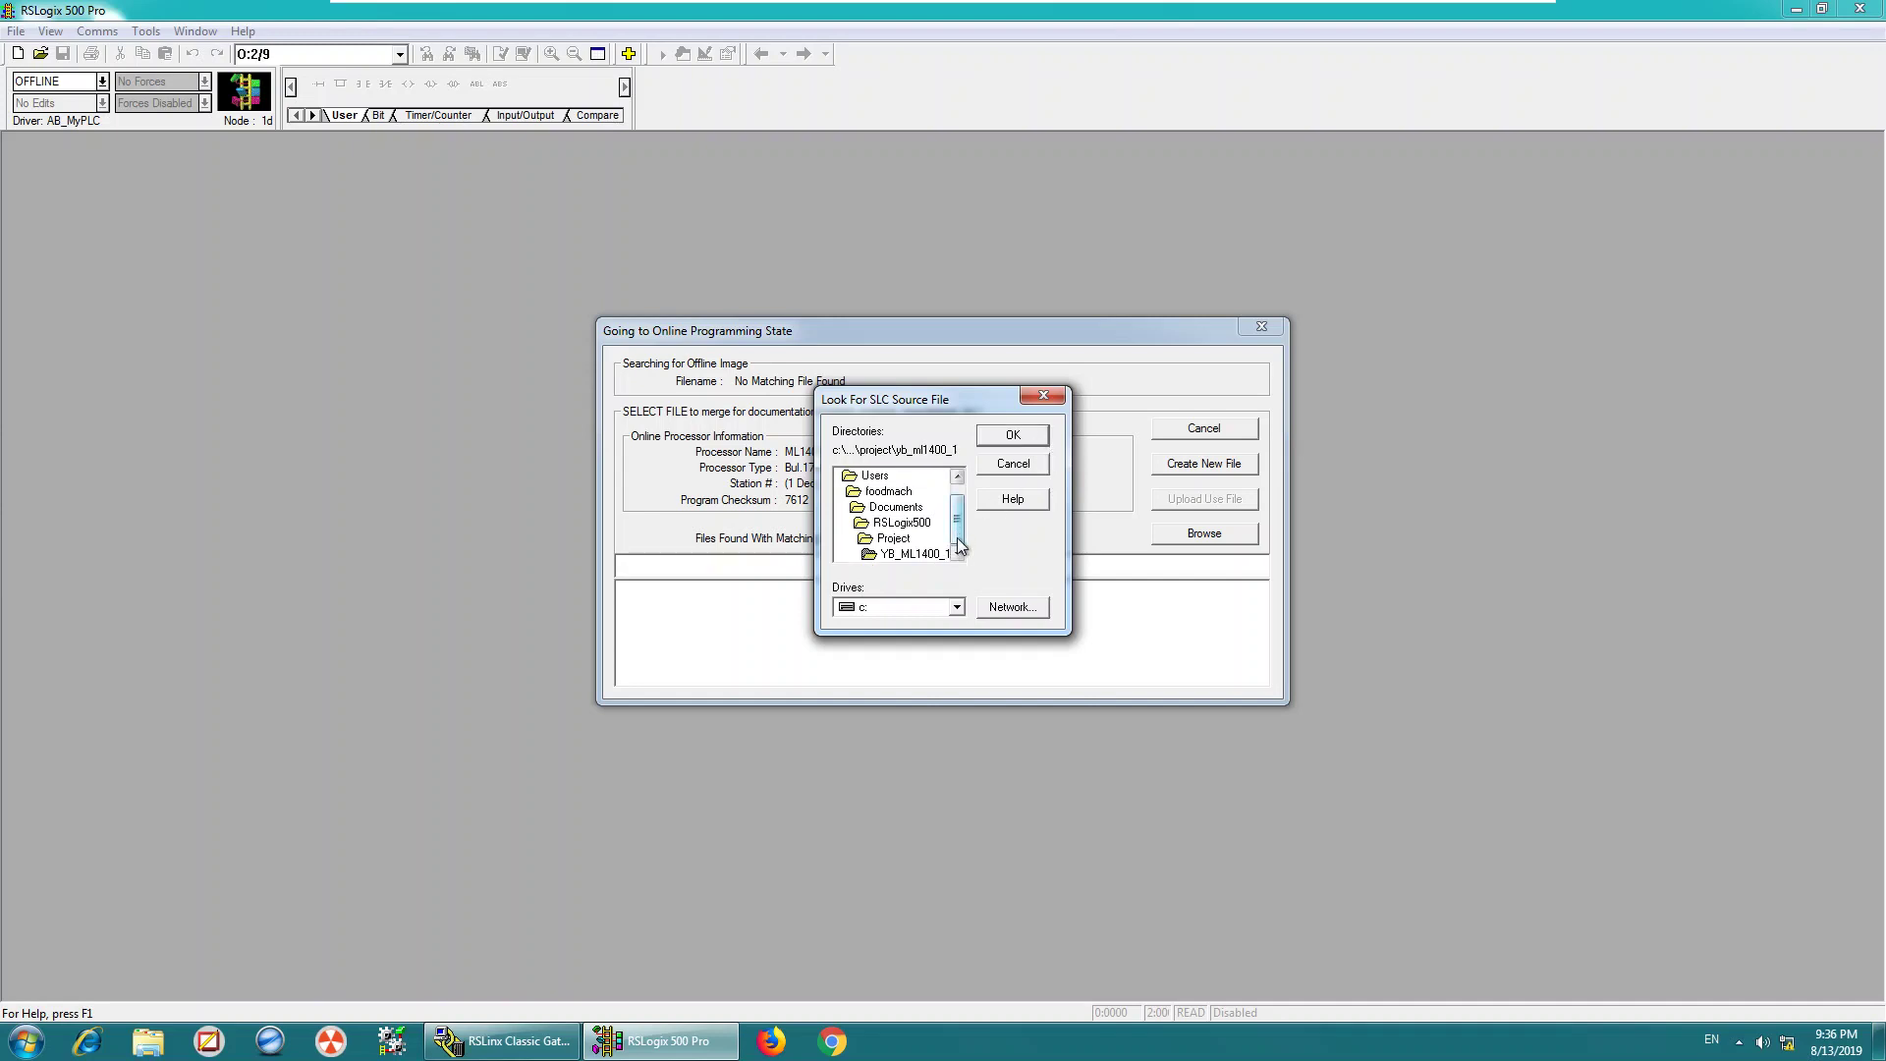
left_click(923, 555)
left_click(1012, 437)
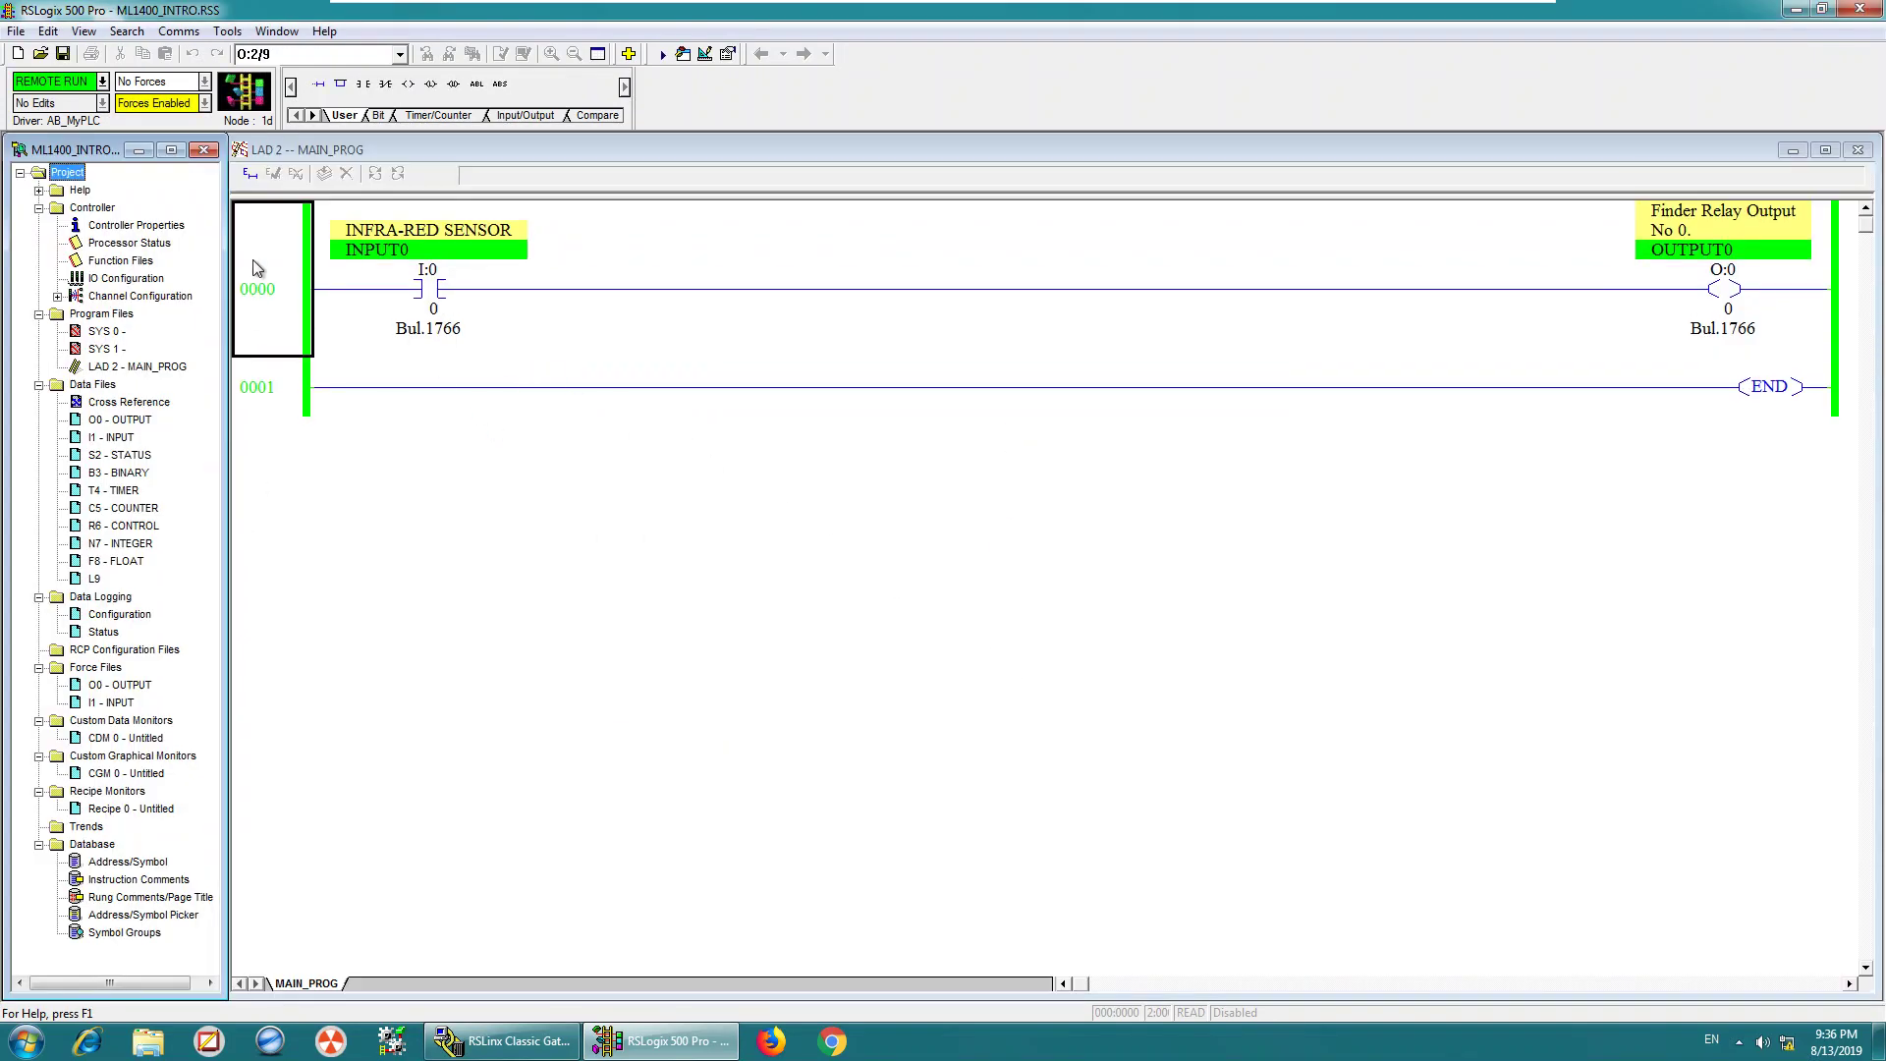
Move the ladder window's left border to leave slightly more room beside the project tree.
left_click(255, 145)
left_click_drag(229, 157, 242, 157)
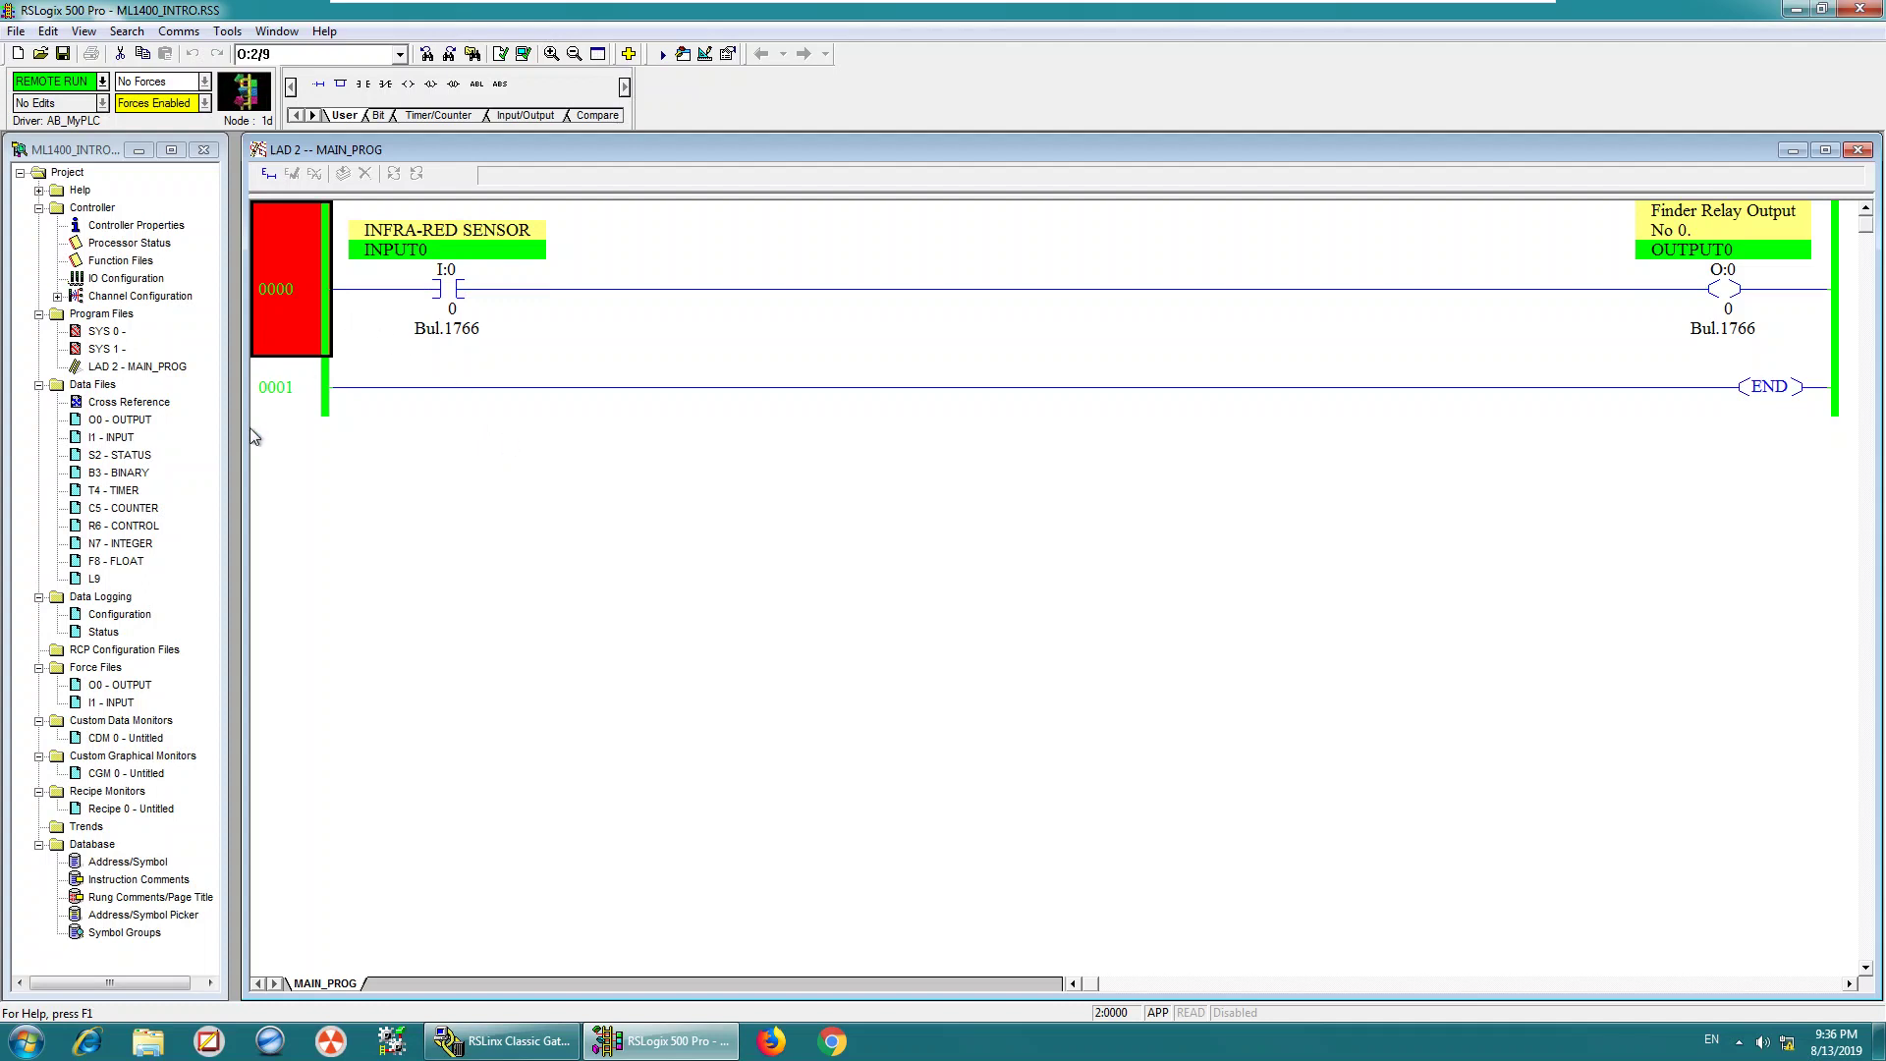
left_click_drag(246, 429, 235, 429)
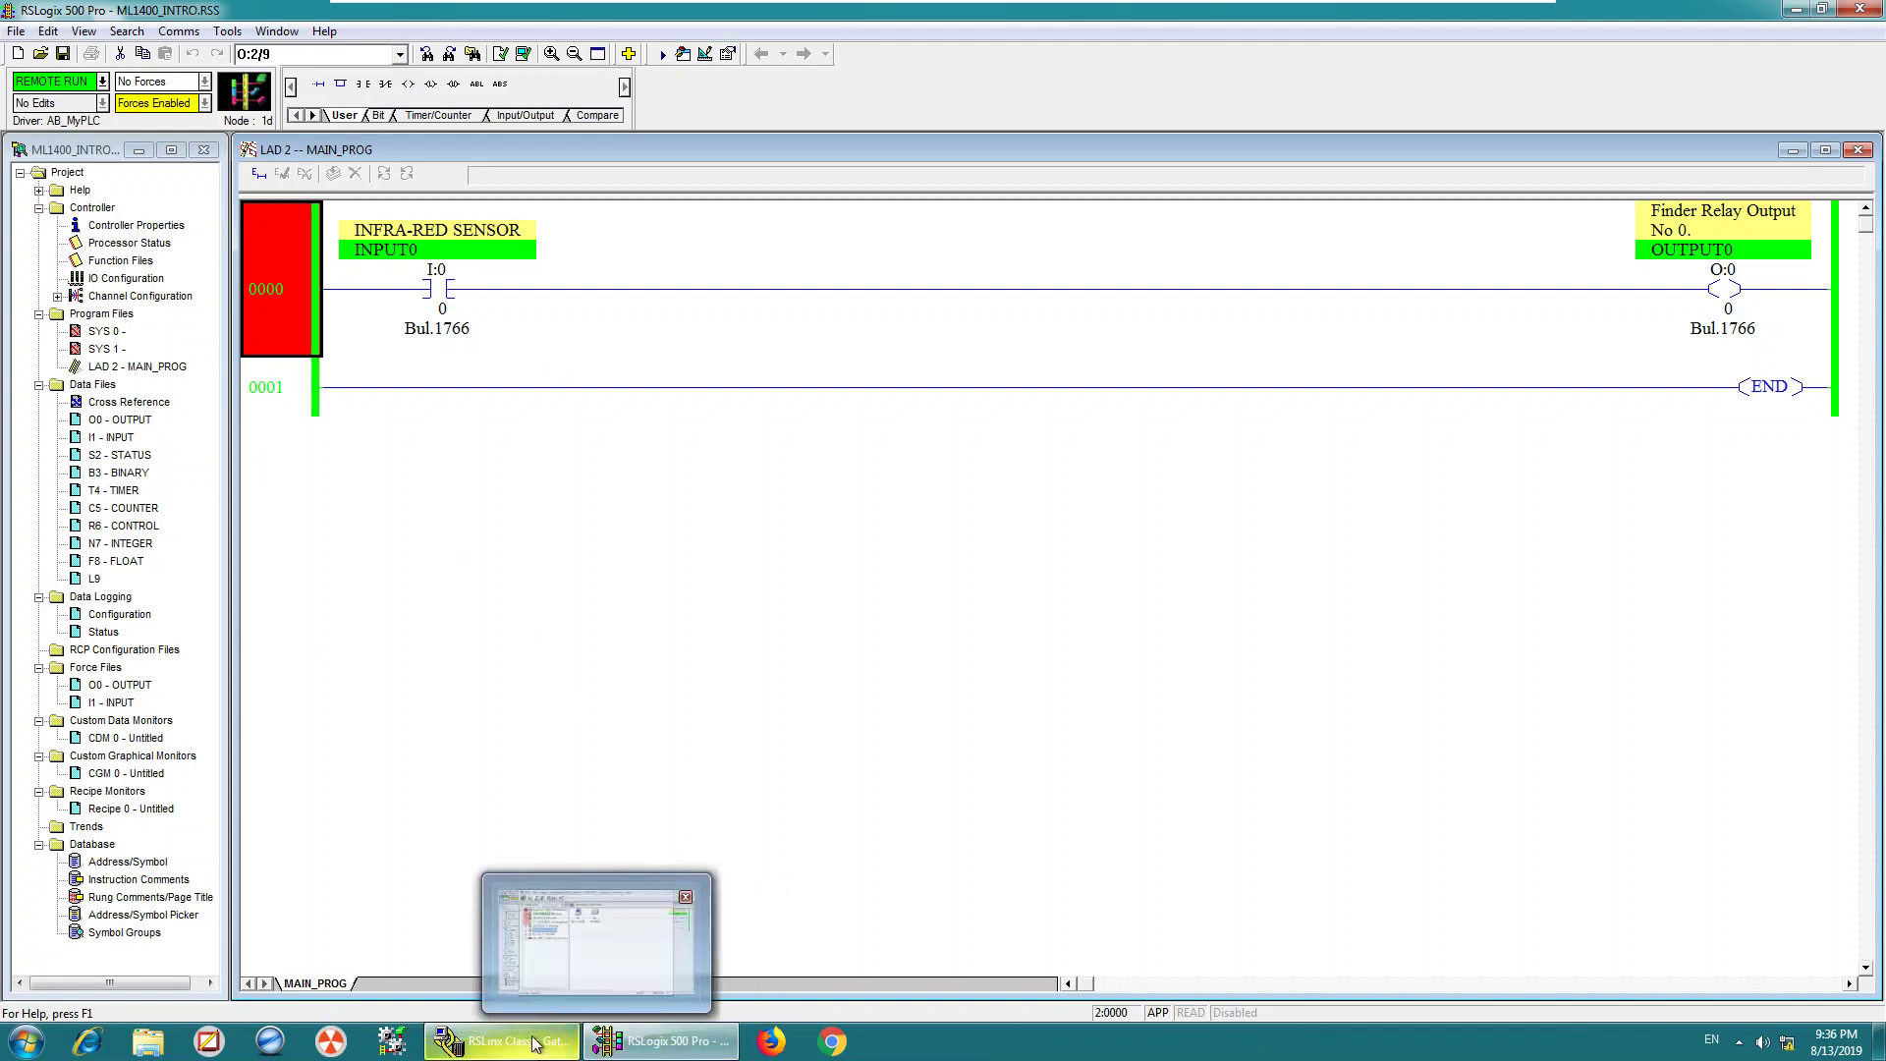
Switch to RSLinx Classic, check the MicroLogix 1400 node under the AB_MyPLC DH-485 driver, and minimize the window.
left_click(620, 849)
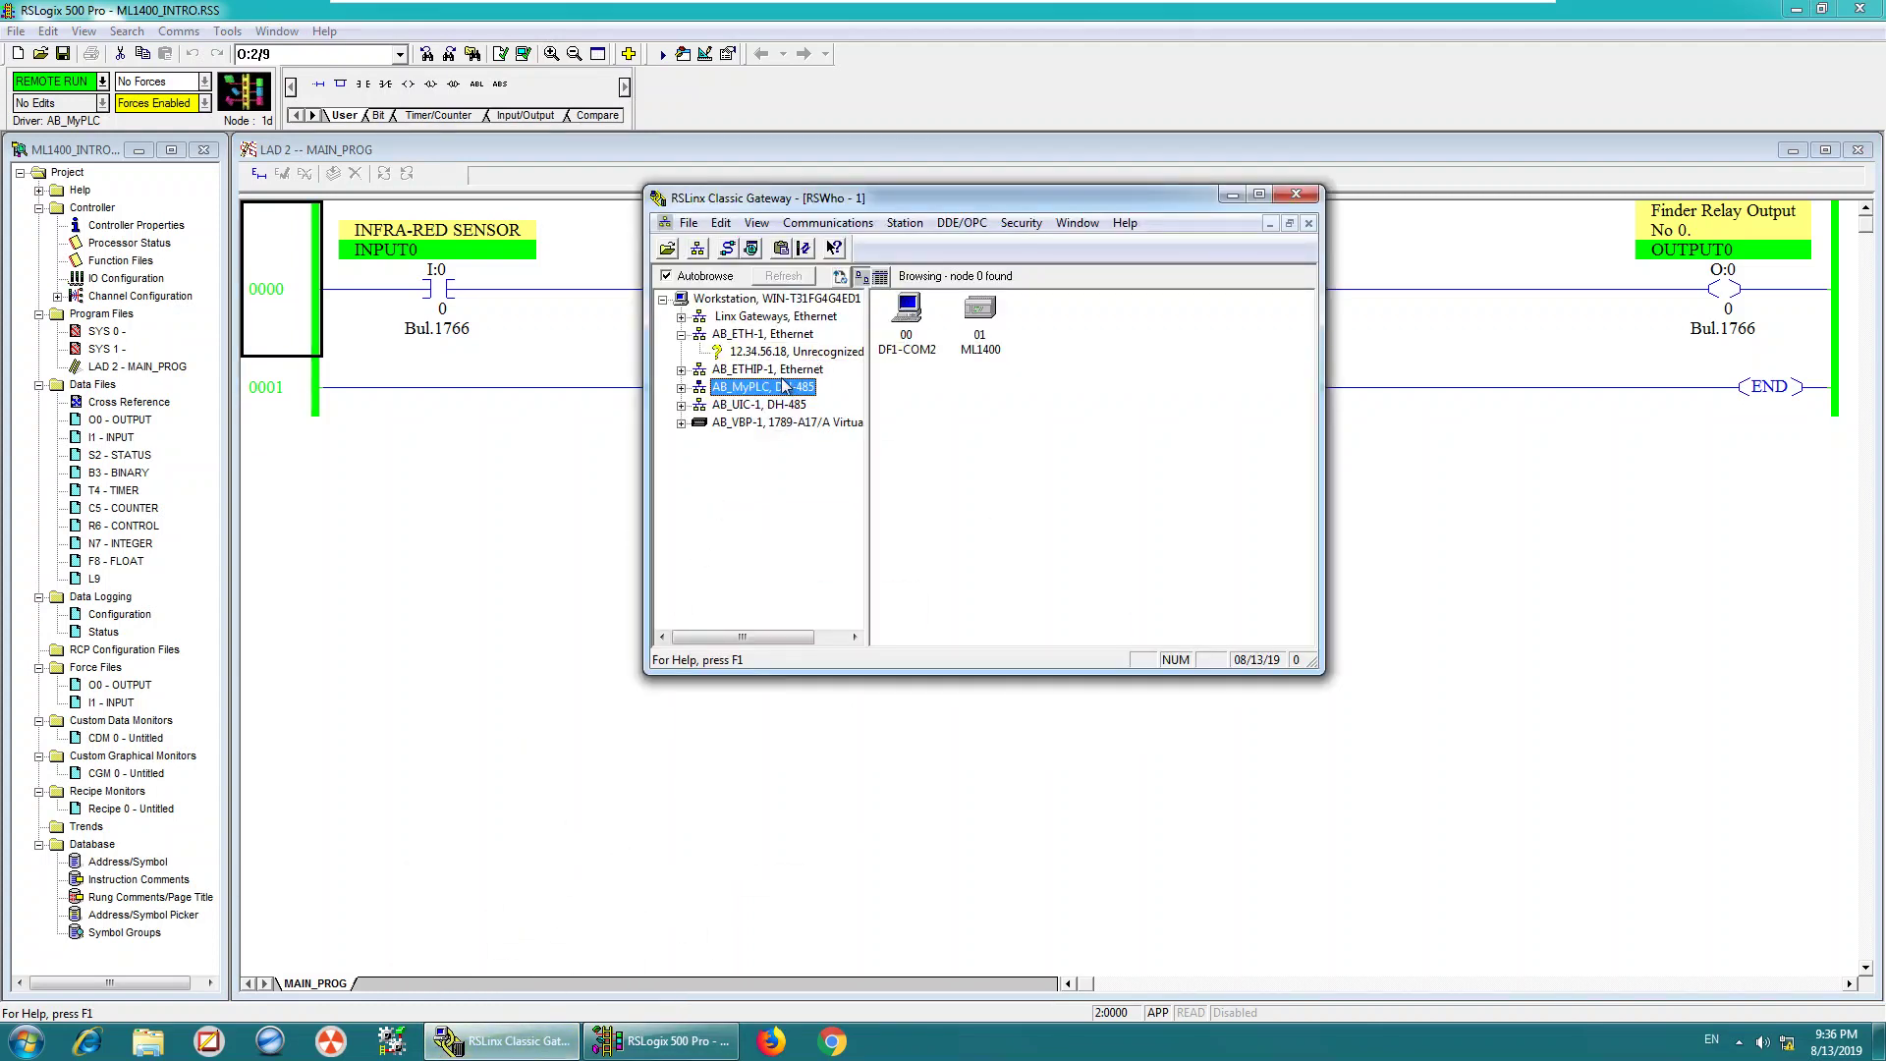
left_click(681, 388)
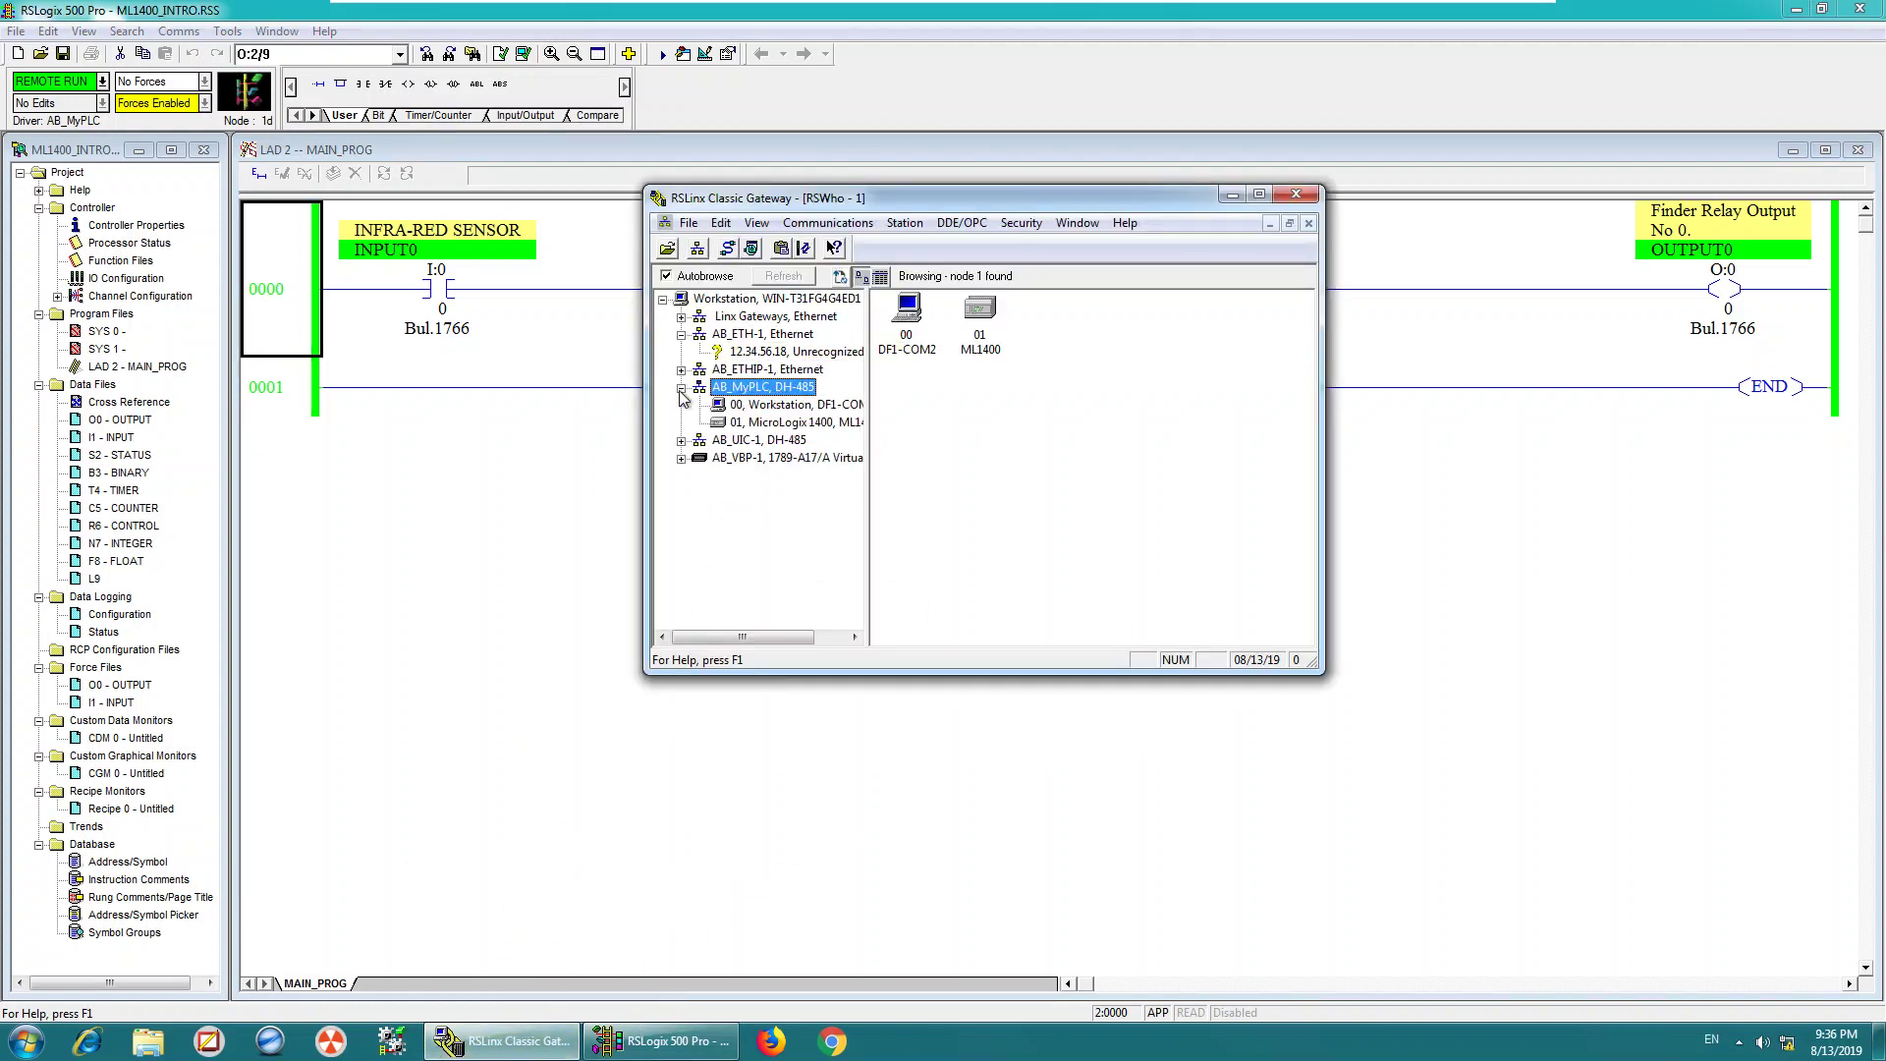
left_click(773, 424)
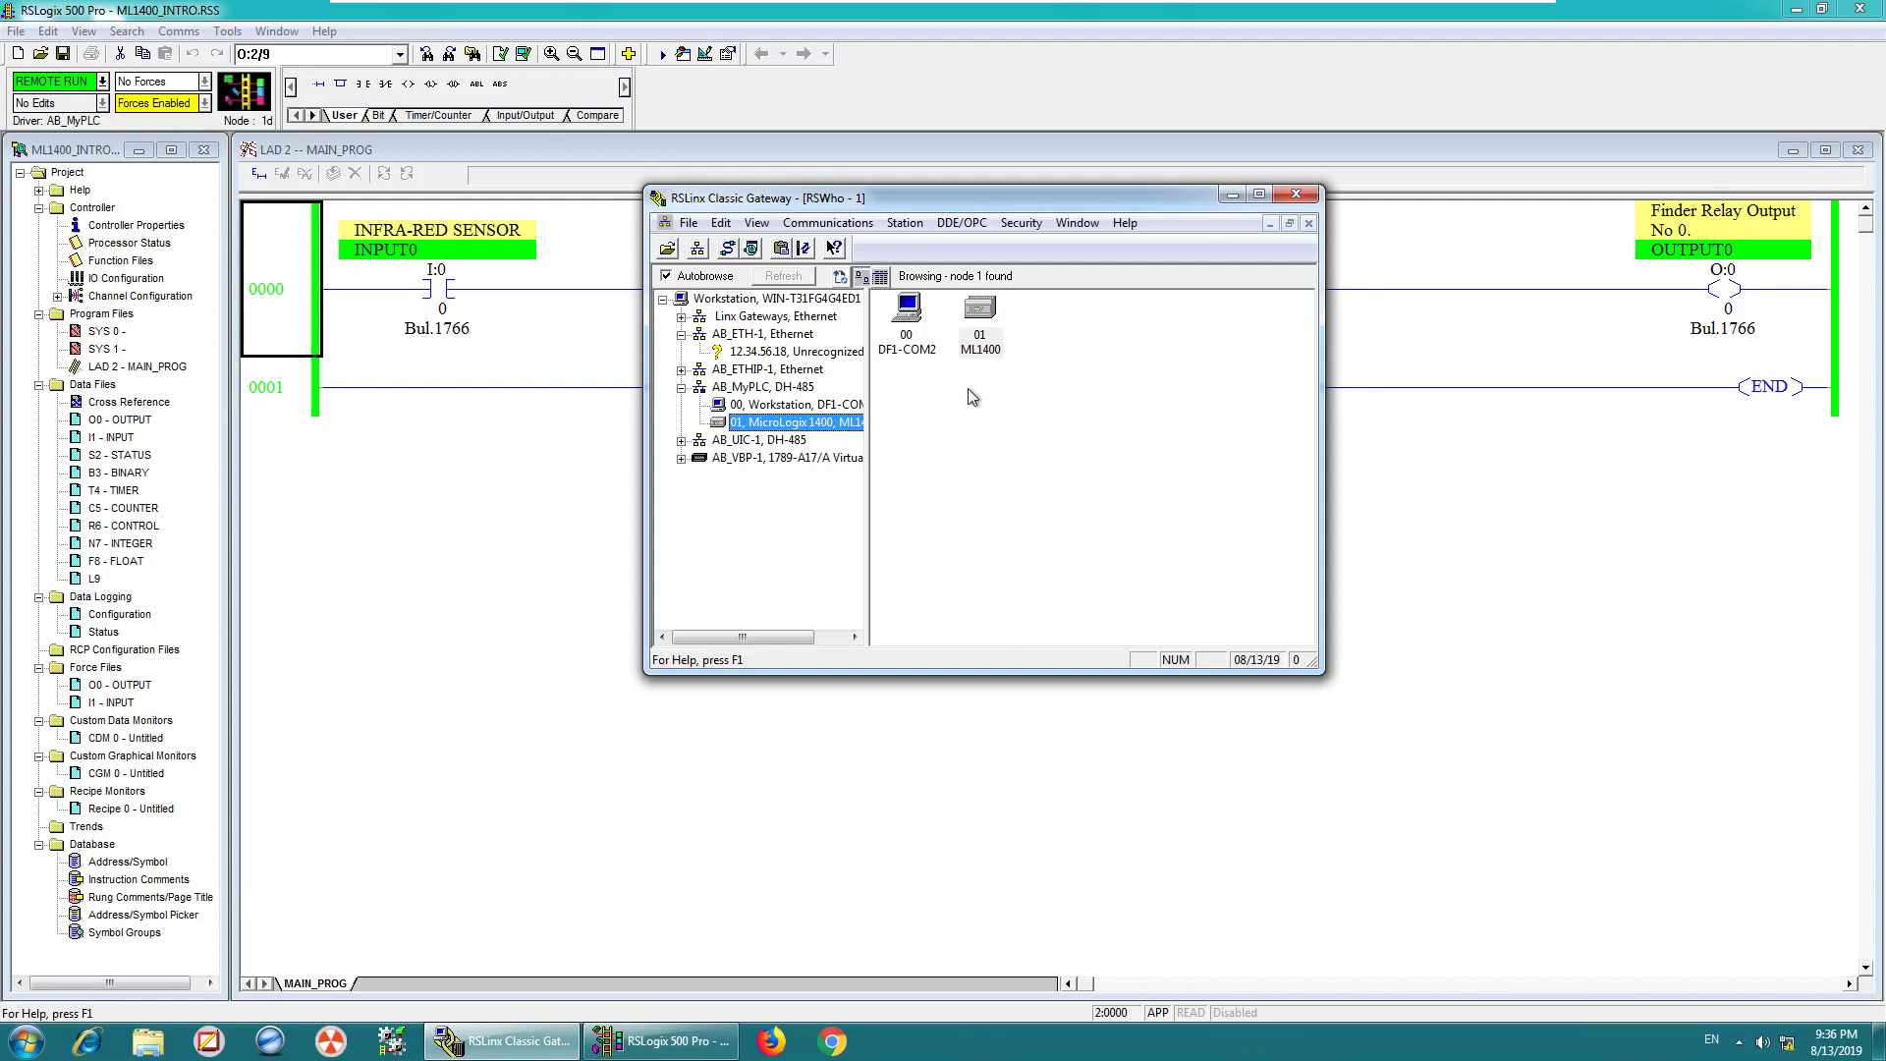
left_click(1230, 196)
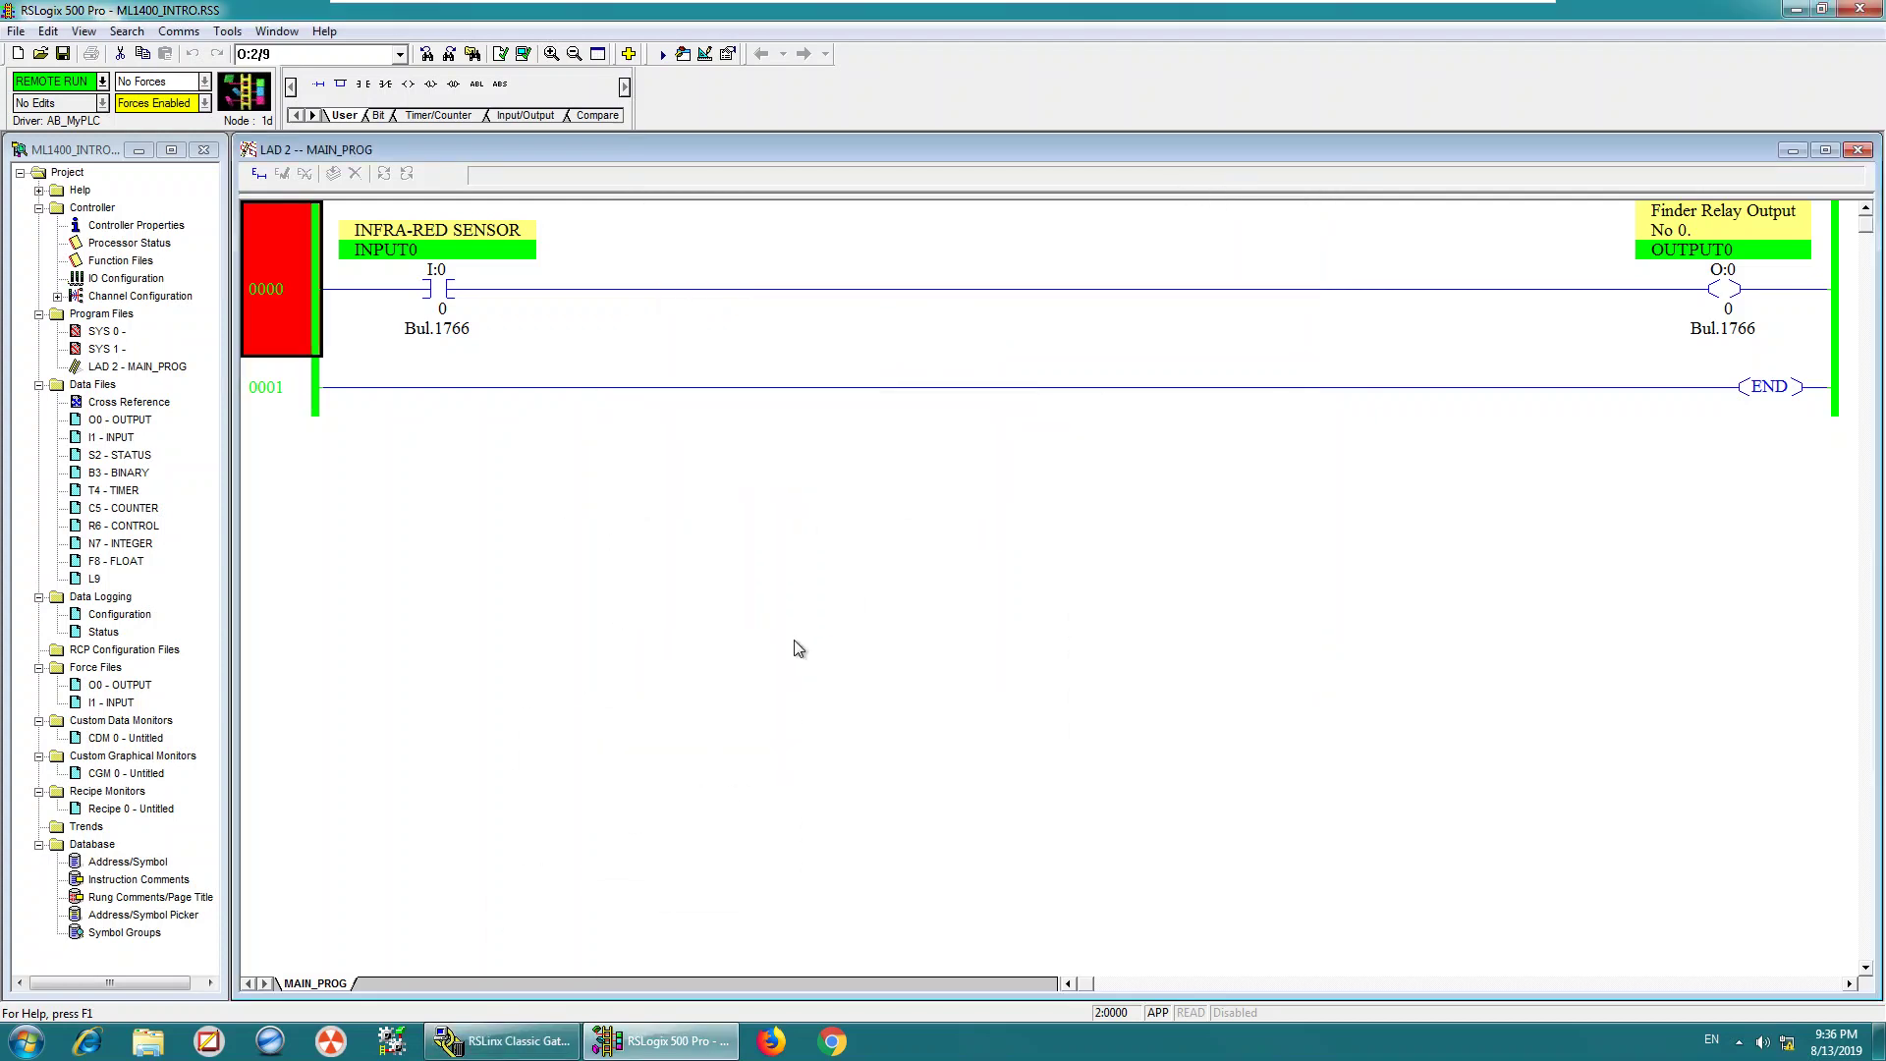
Open a Windows command prompt and run ipconfig to check the computer's IP configuration.
left_click(27, 1042)
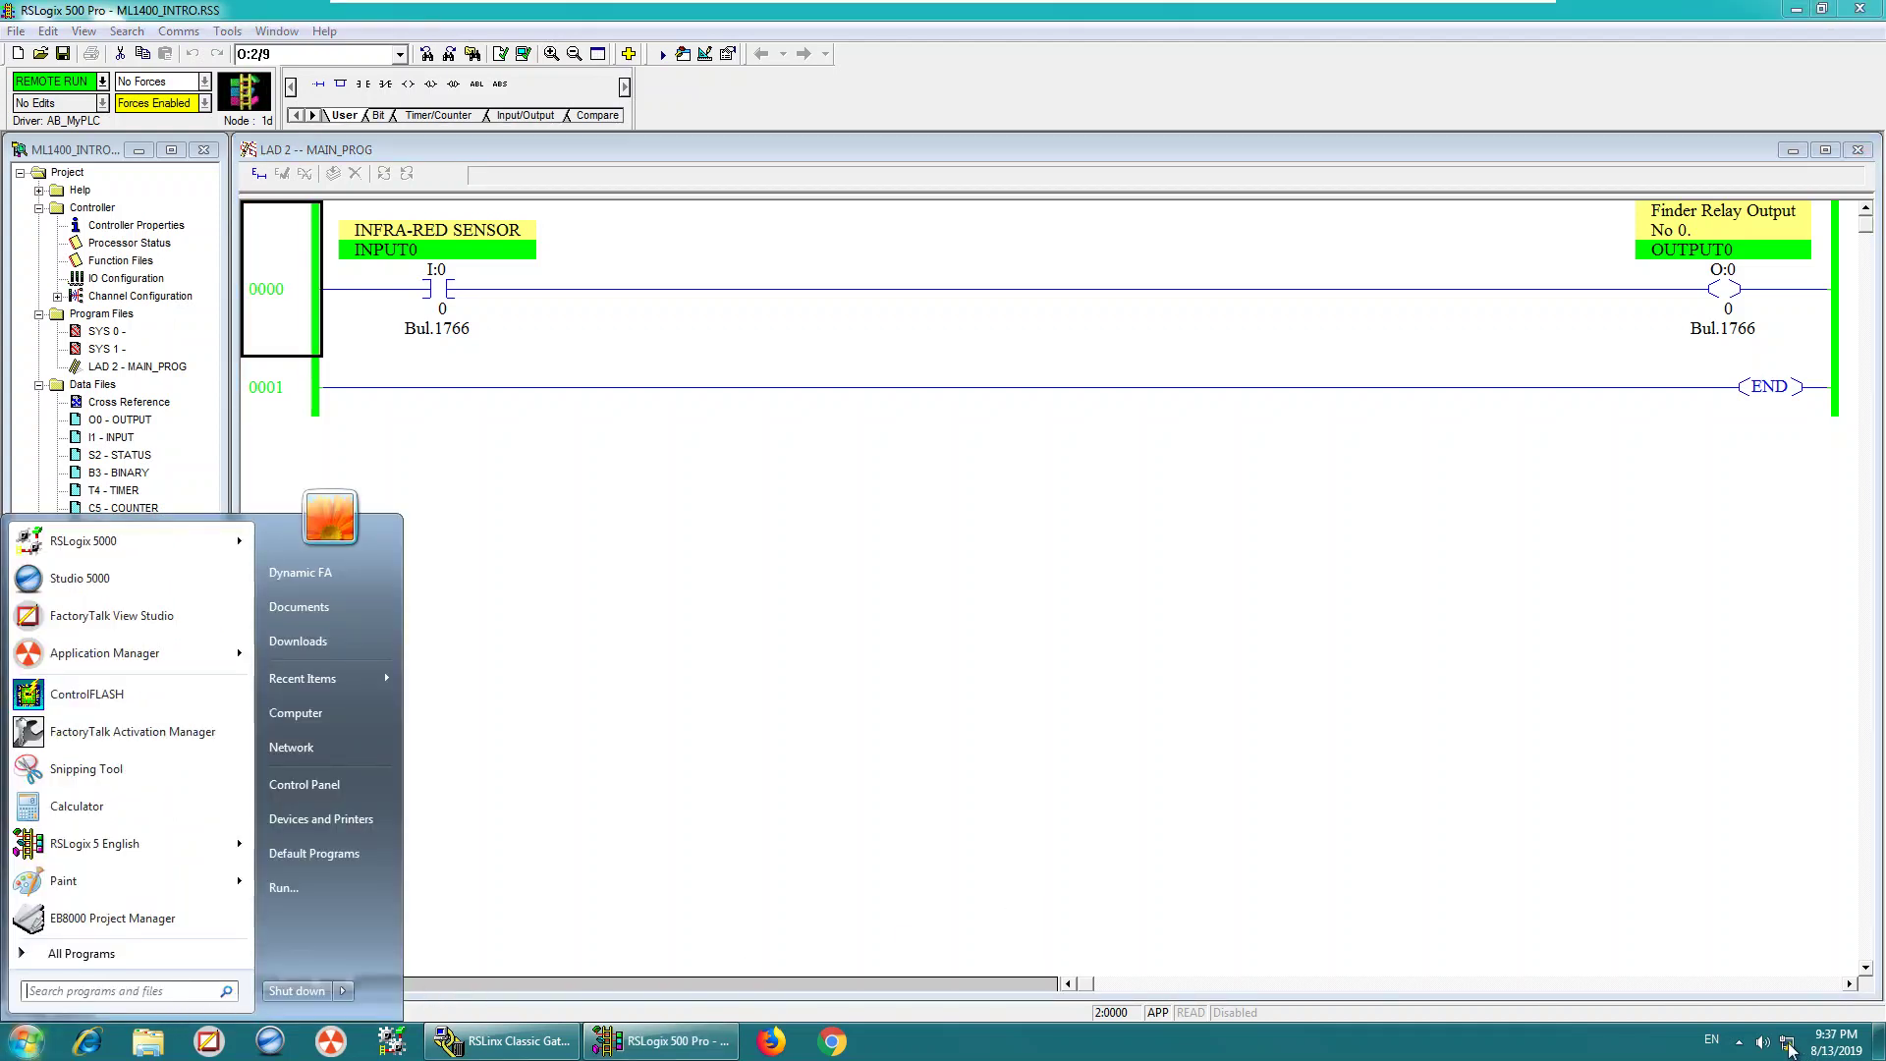
left_click(116, 992)
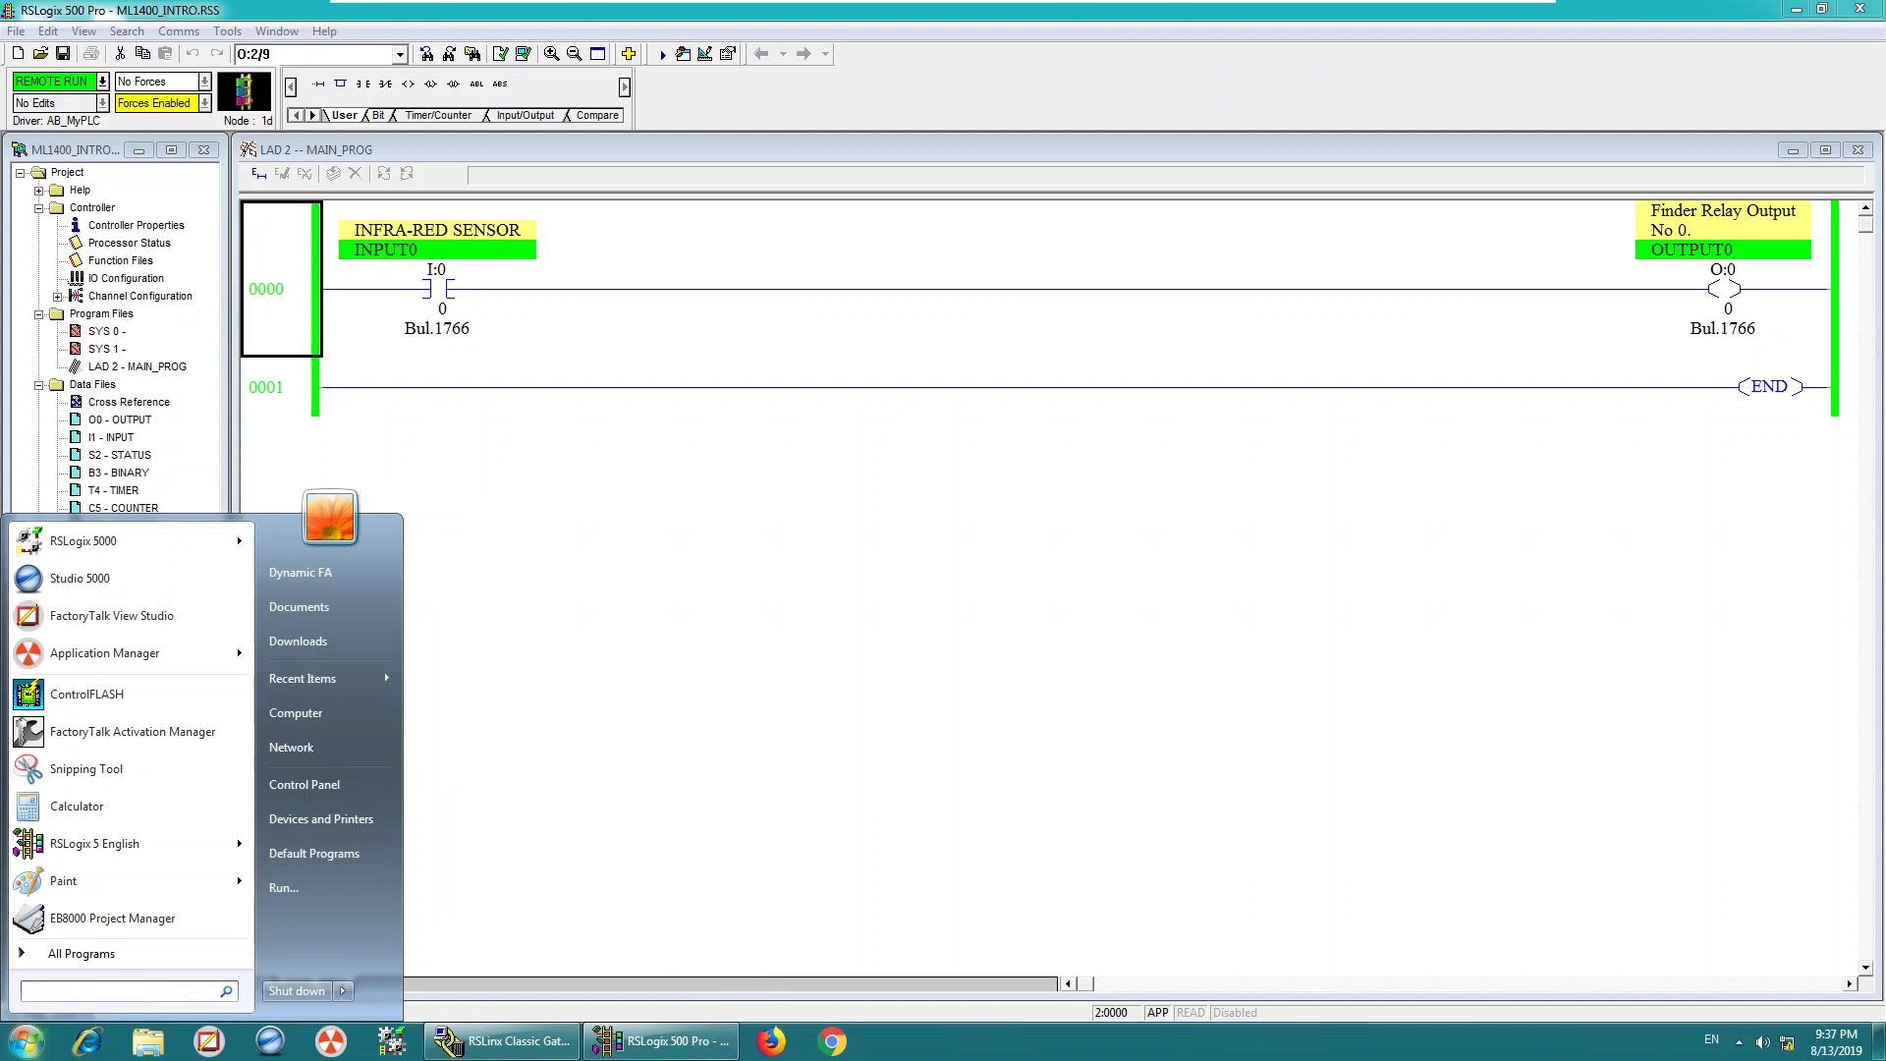
type("cmd")
key("Return")
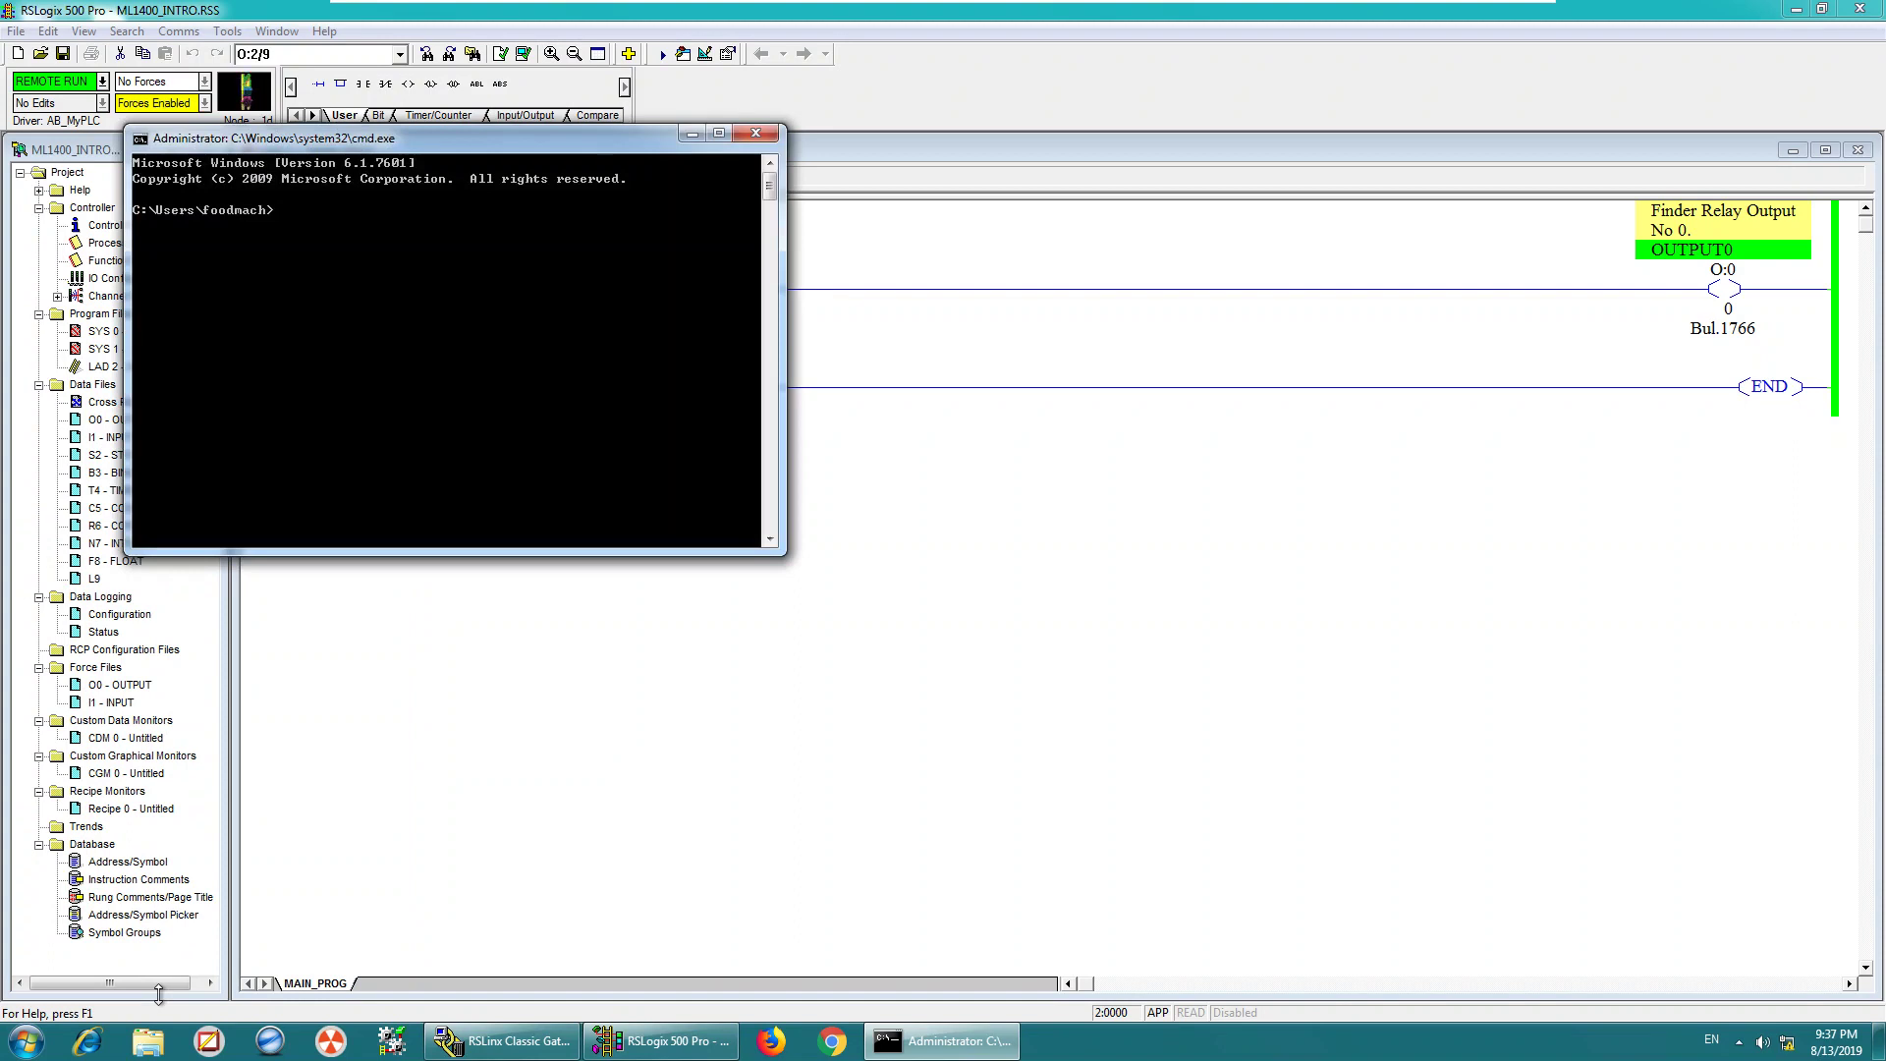
type("ipconfig")
key("Return")
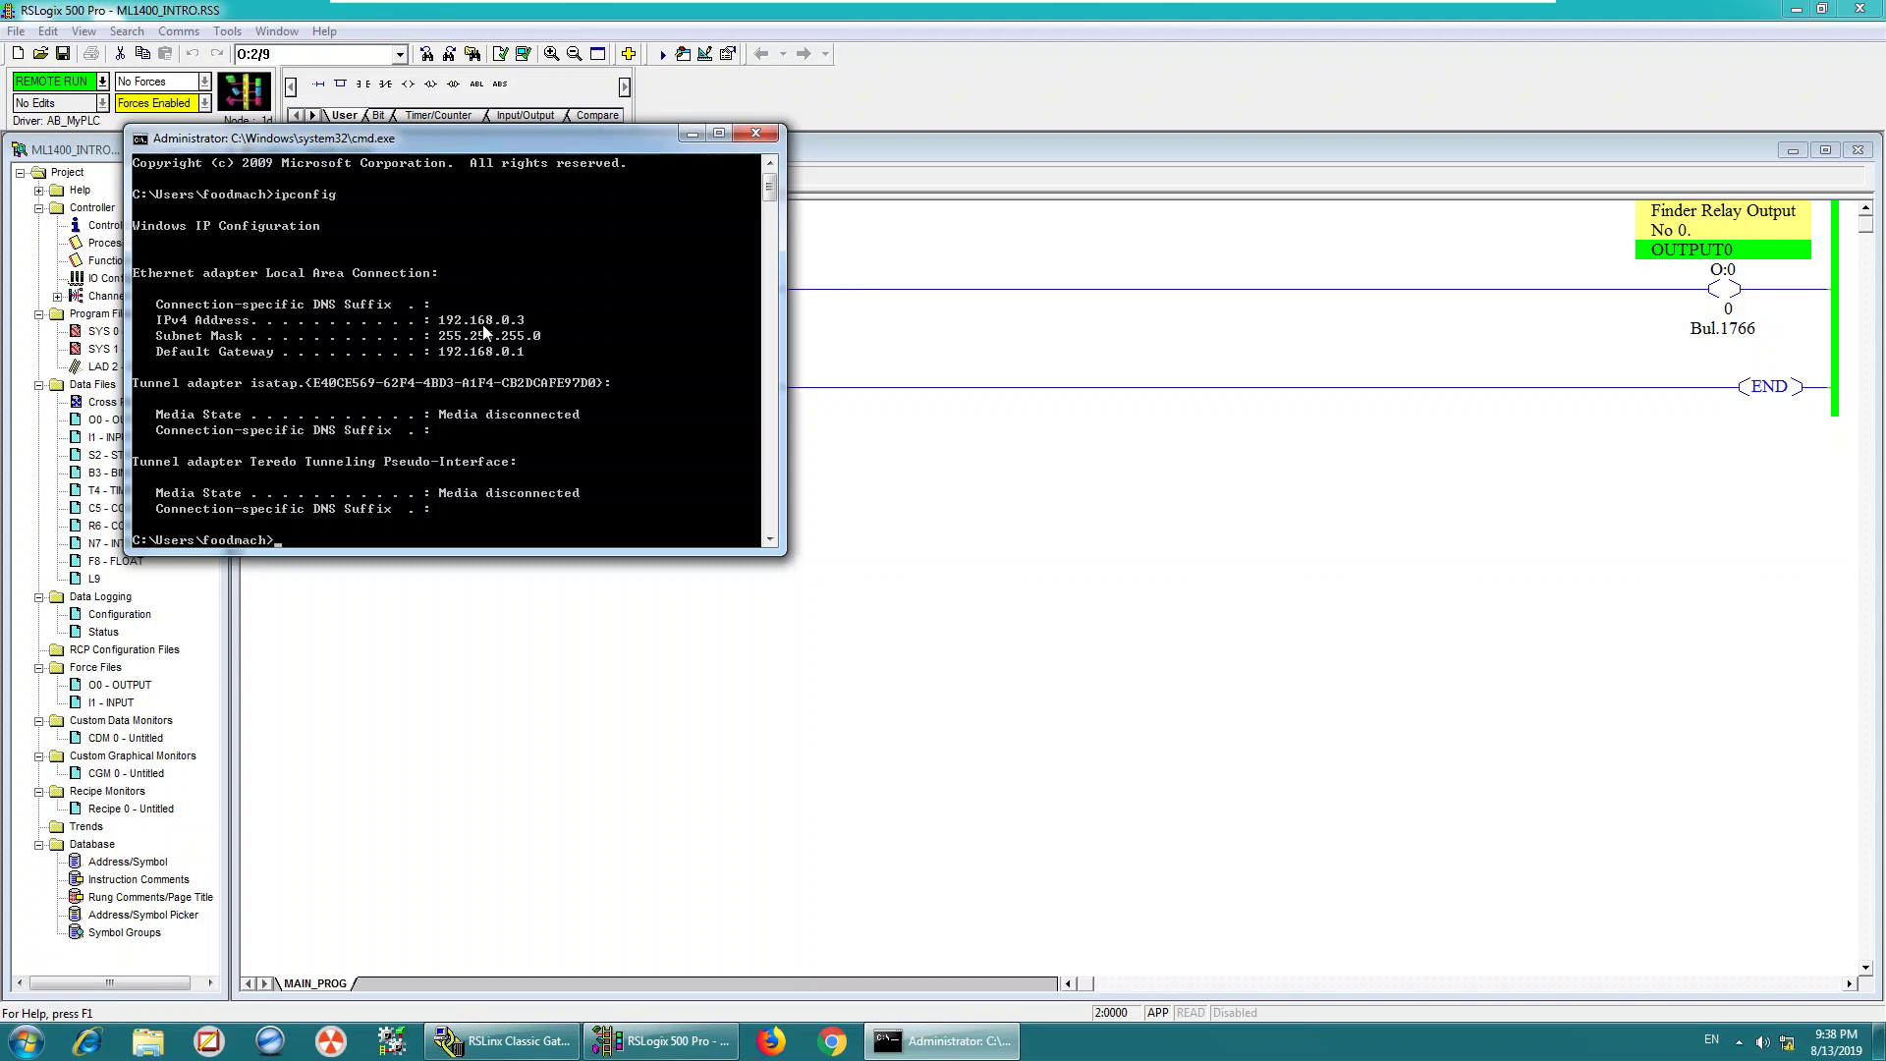
Ping 192.168.0.1 from the command prompt to test the network connection.
type("po")
type("in")
type("g 192.168.0")
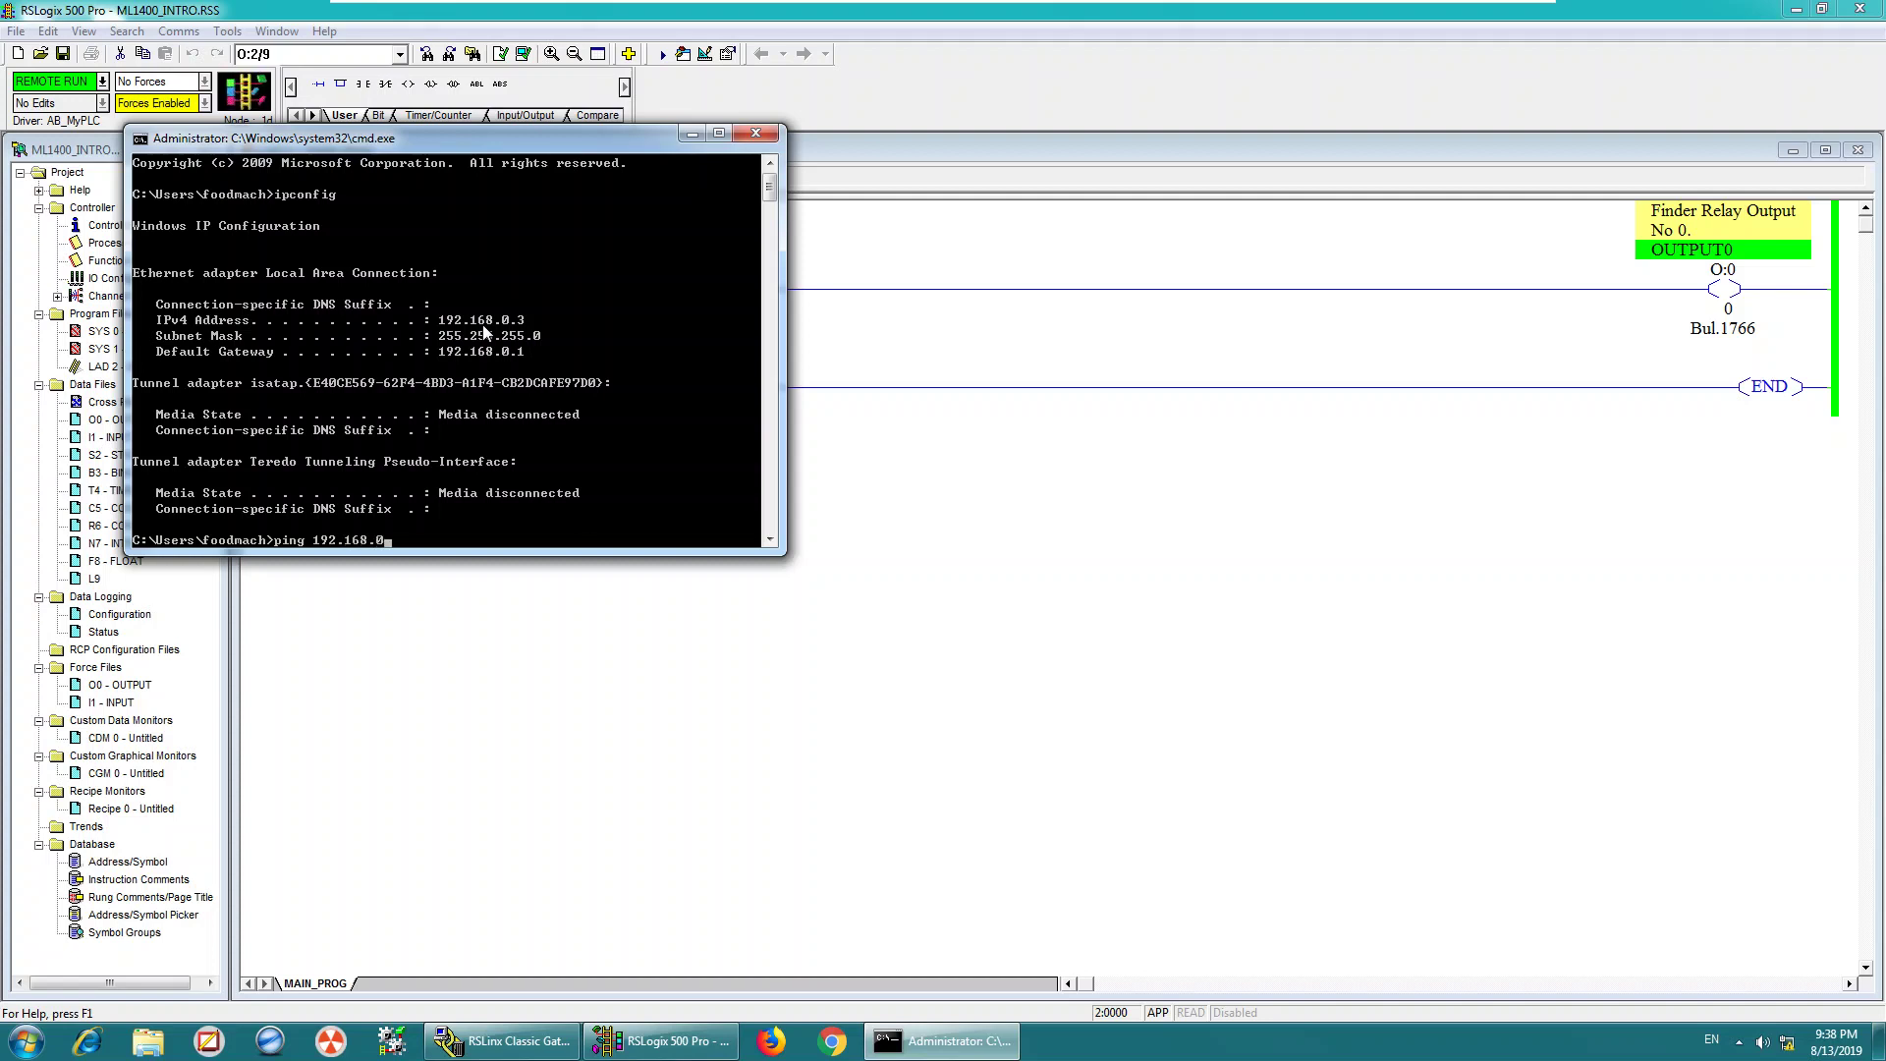
type(".1")
key("Return")
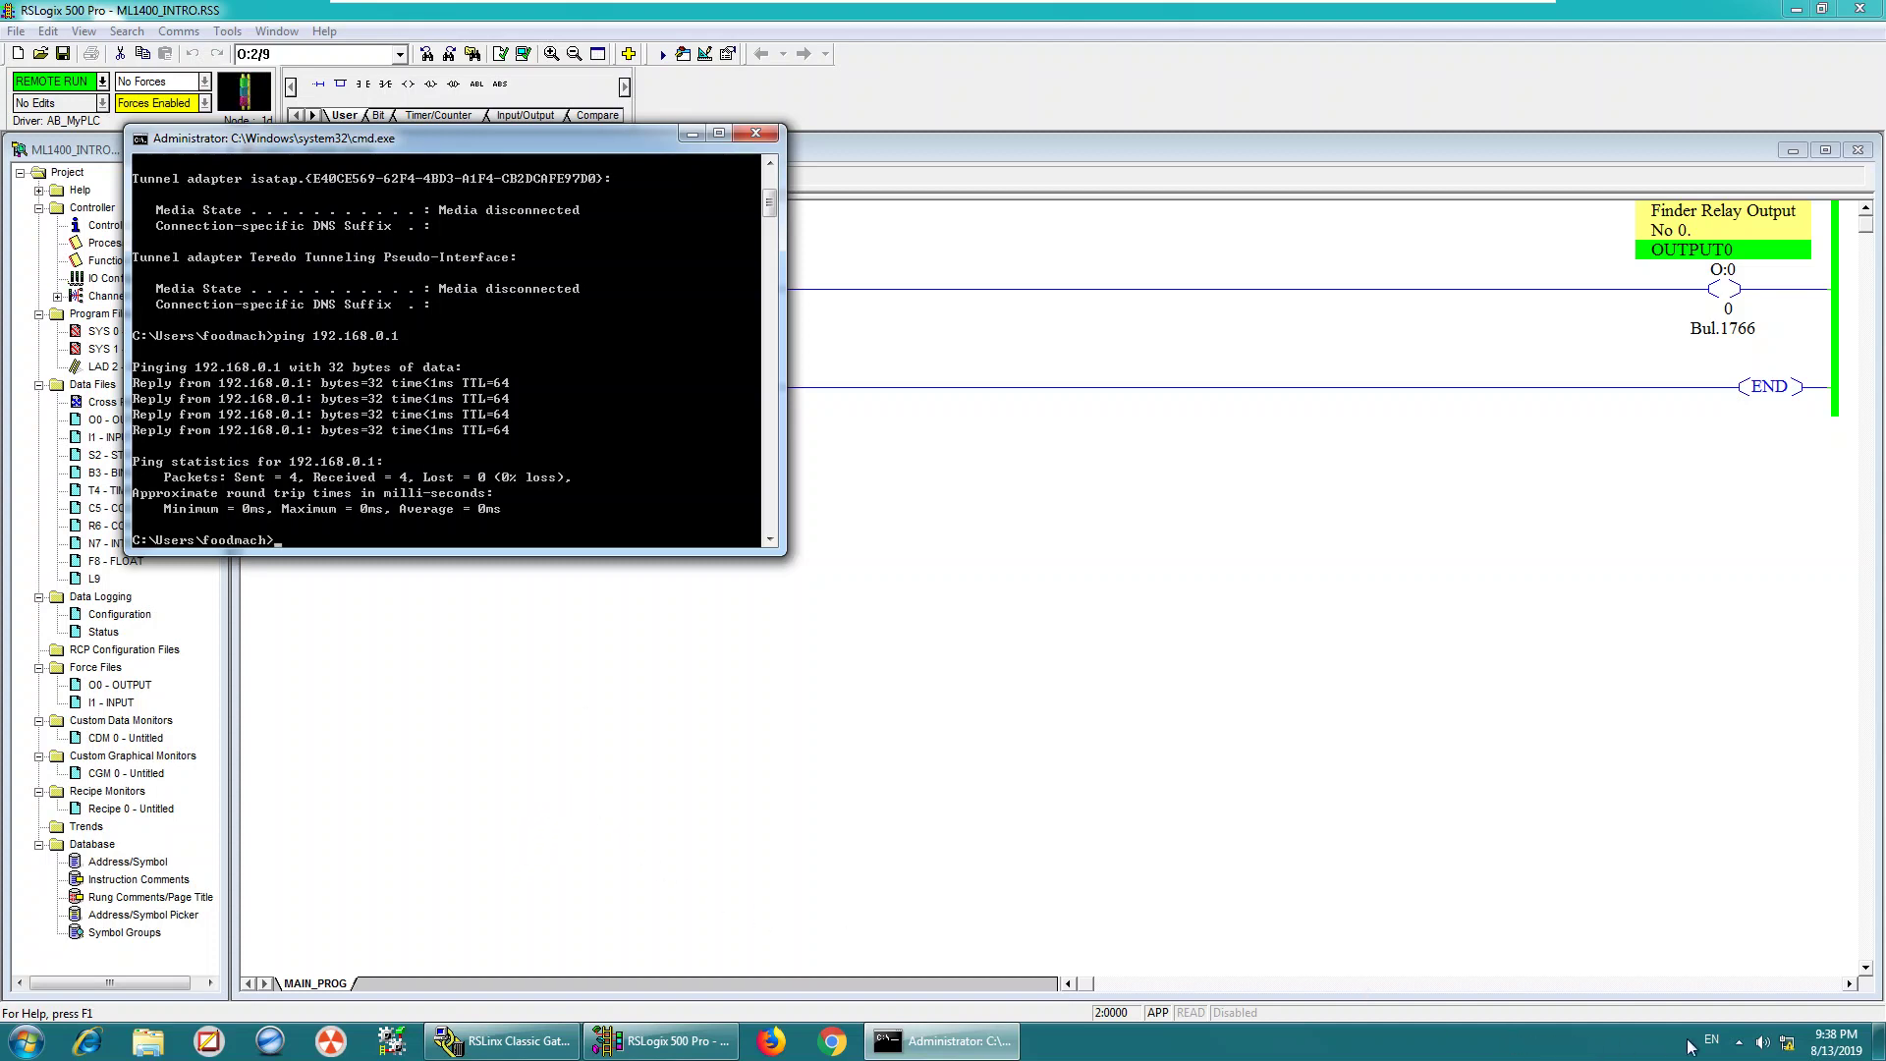
Examine the Local Area Connection's TCP/IPv4 properties, including the fields for a manual IP address, and cancel without changes.
mouse_move(1794, 1044)
left_click(1787, 1051)
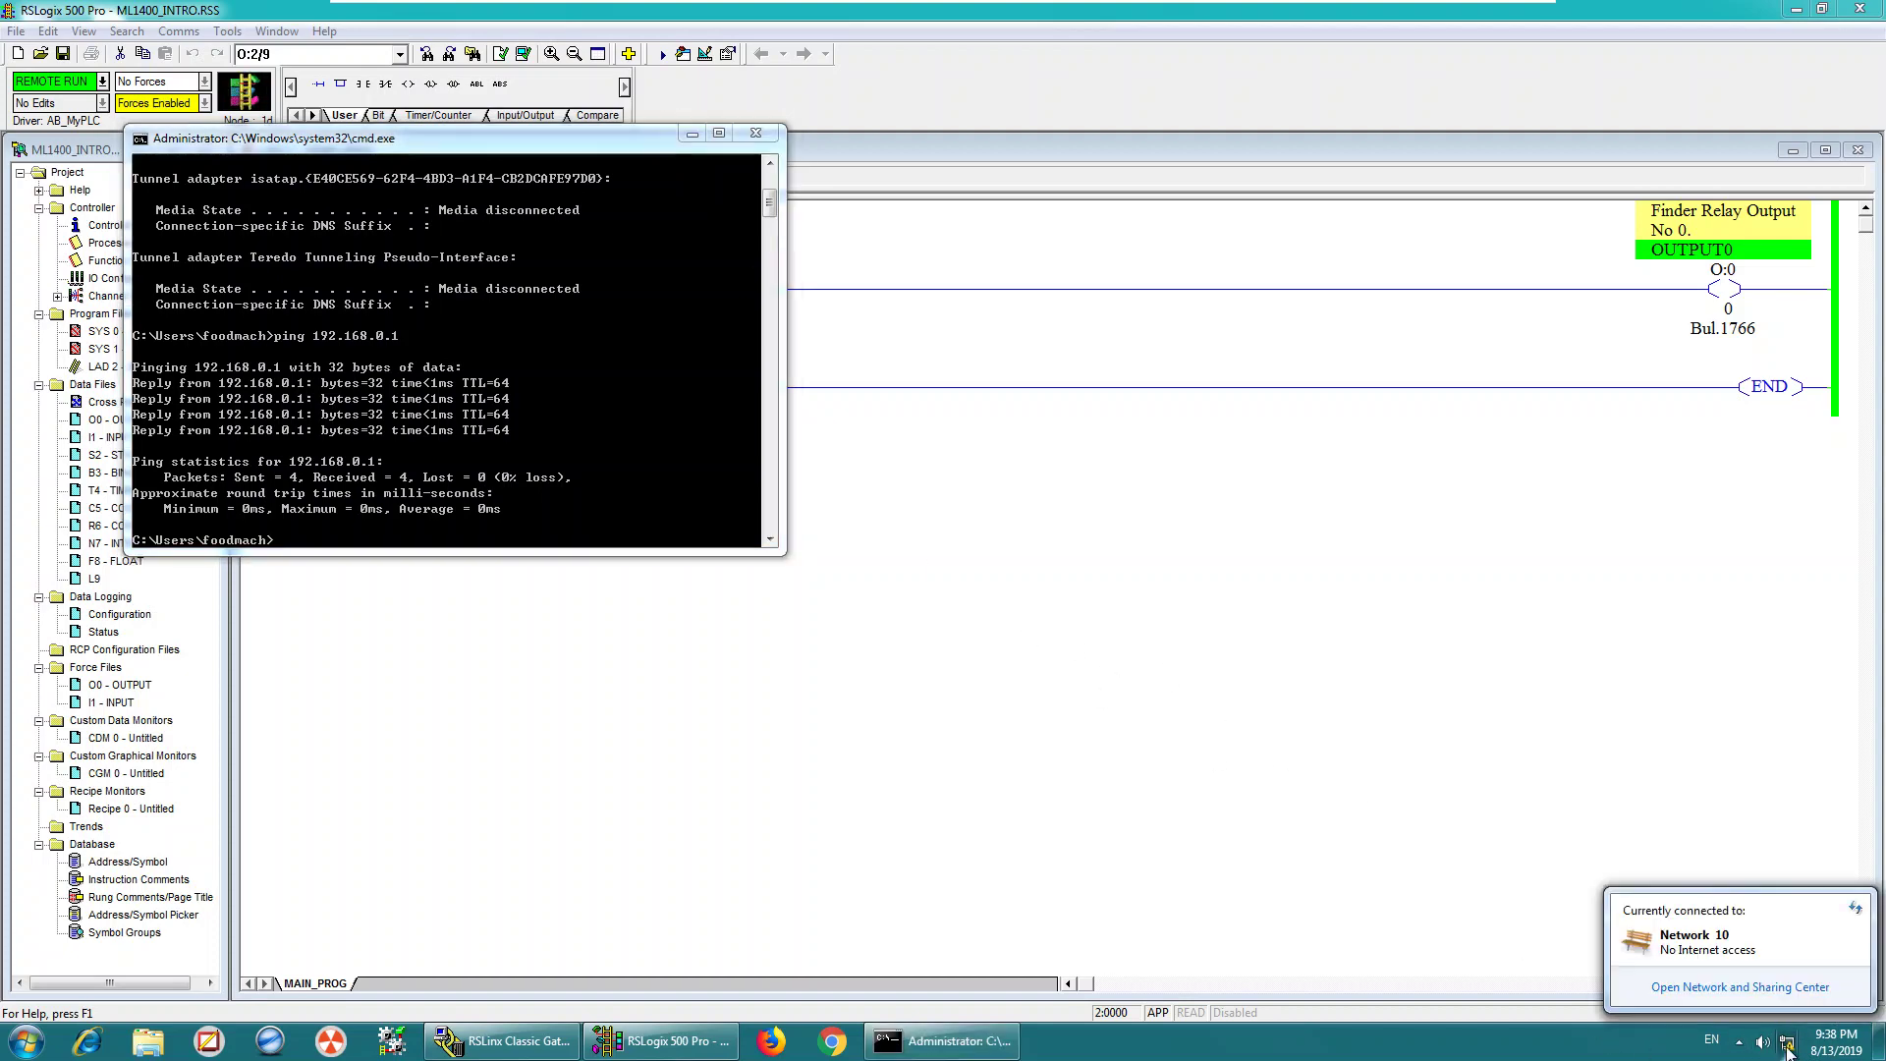
left_click(1740, 986)
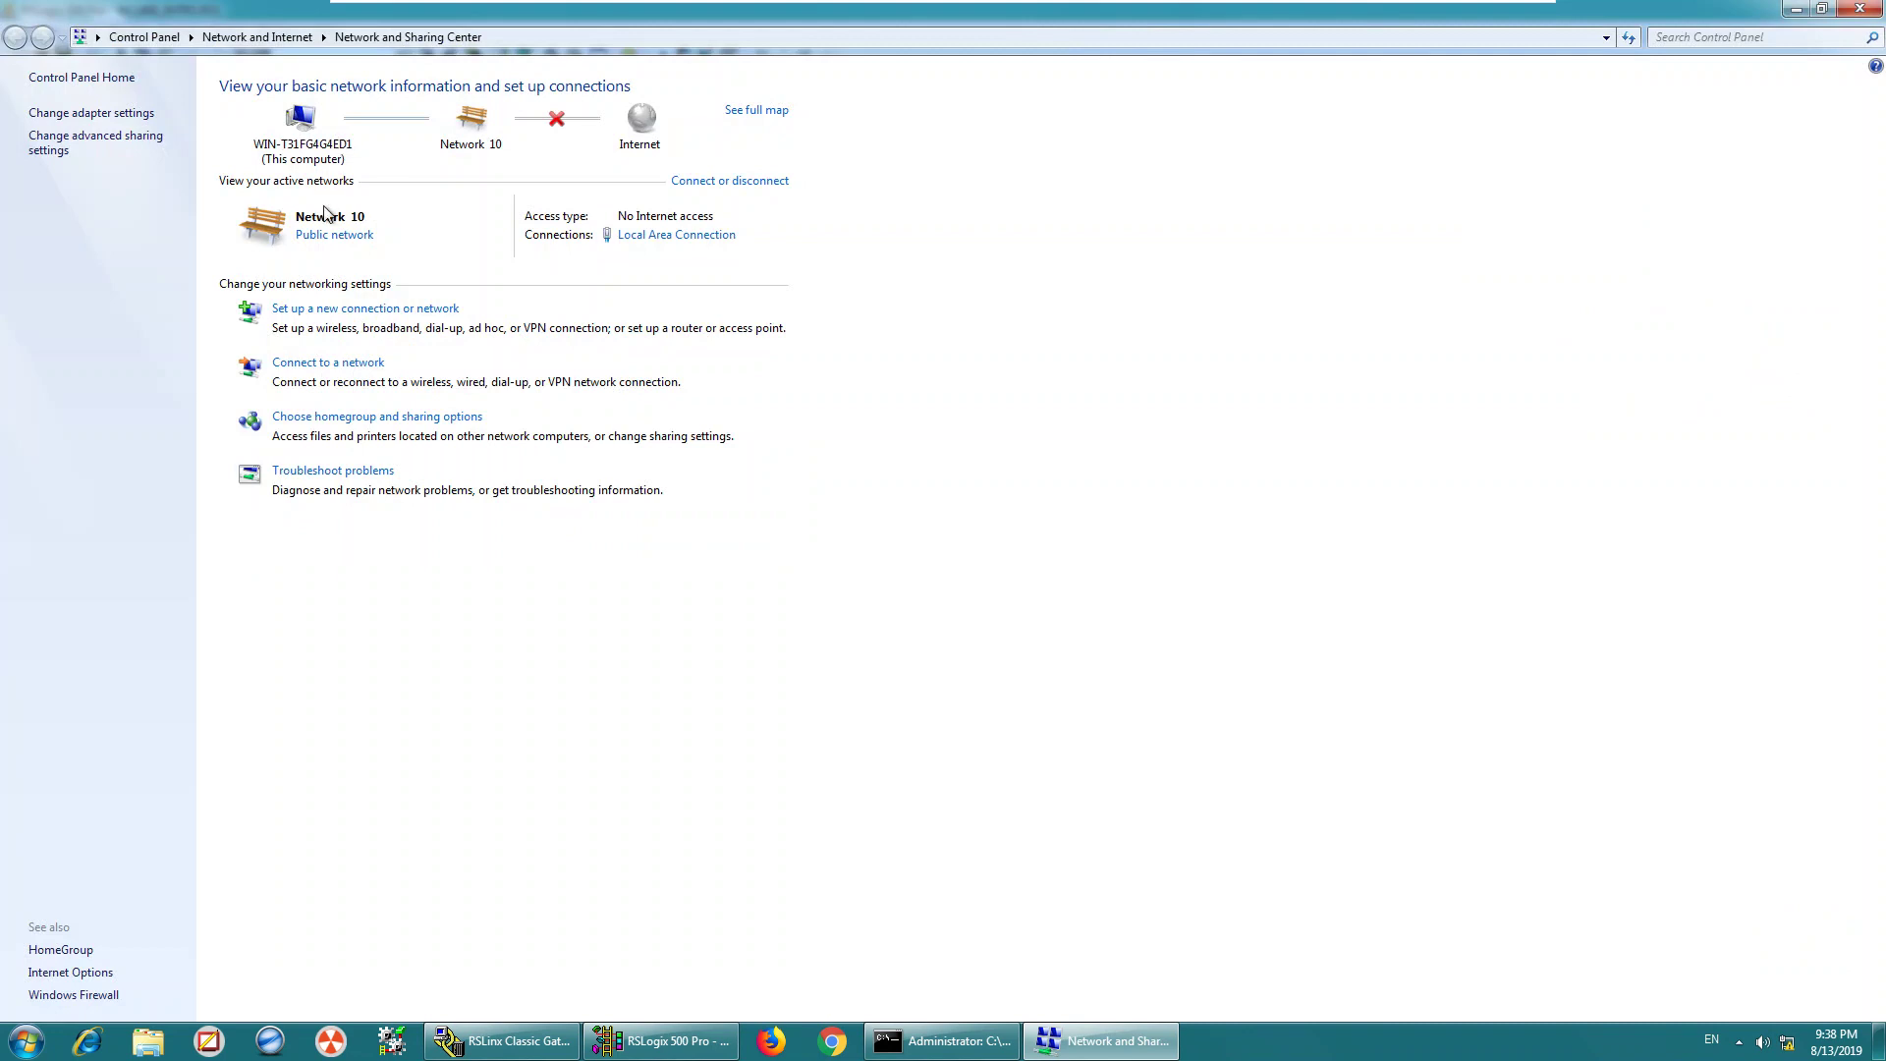
left_click(110, 114)
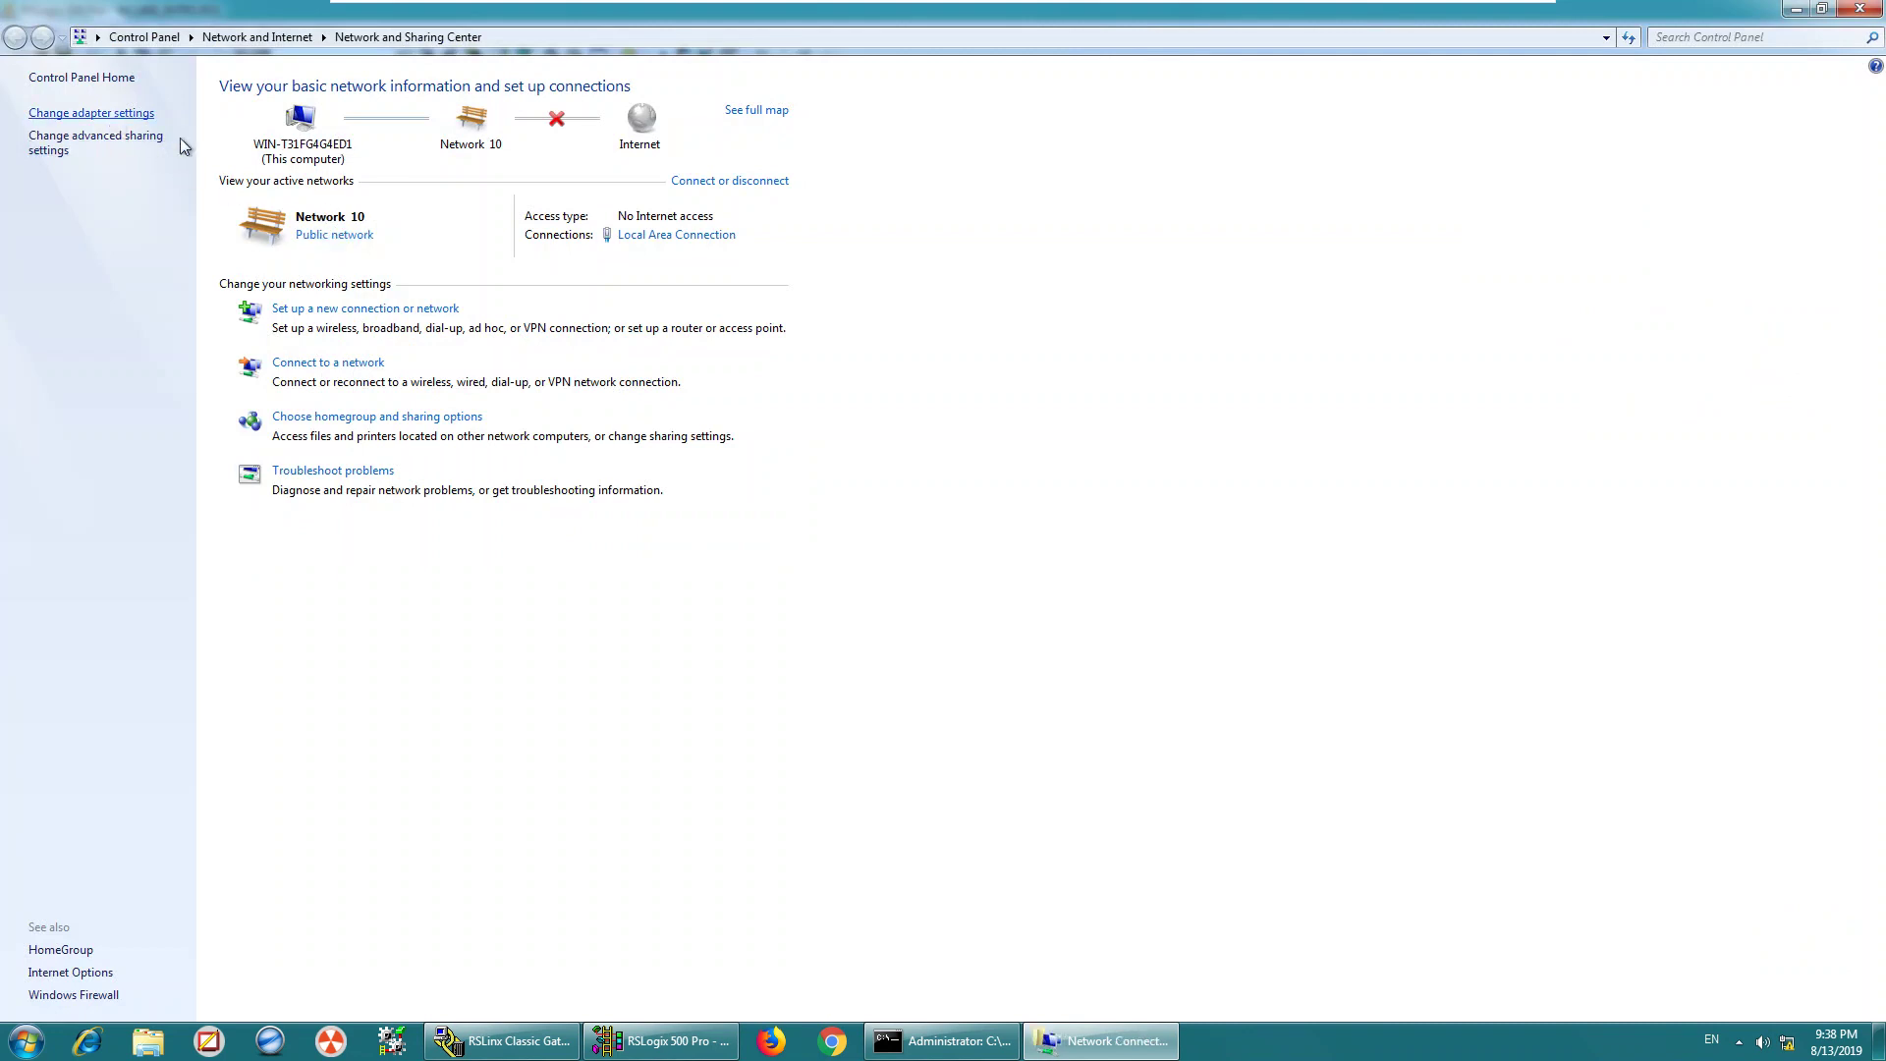
right_click(143, 122)
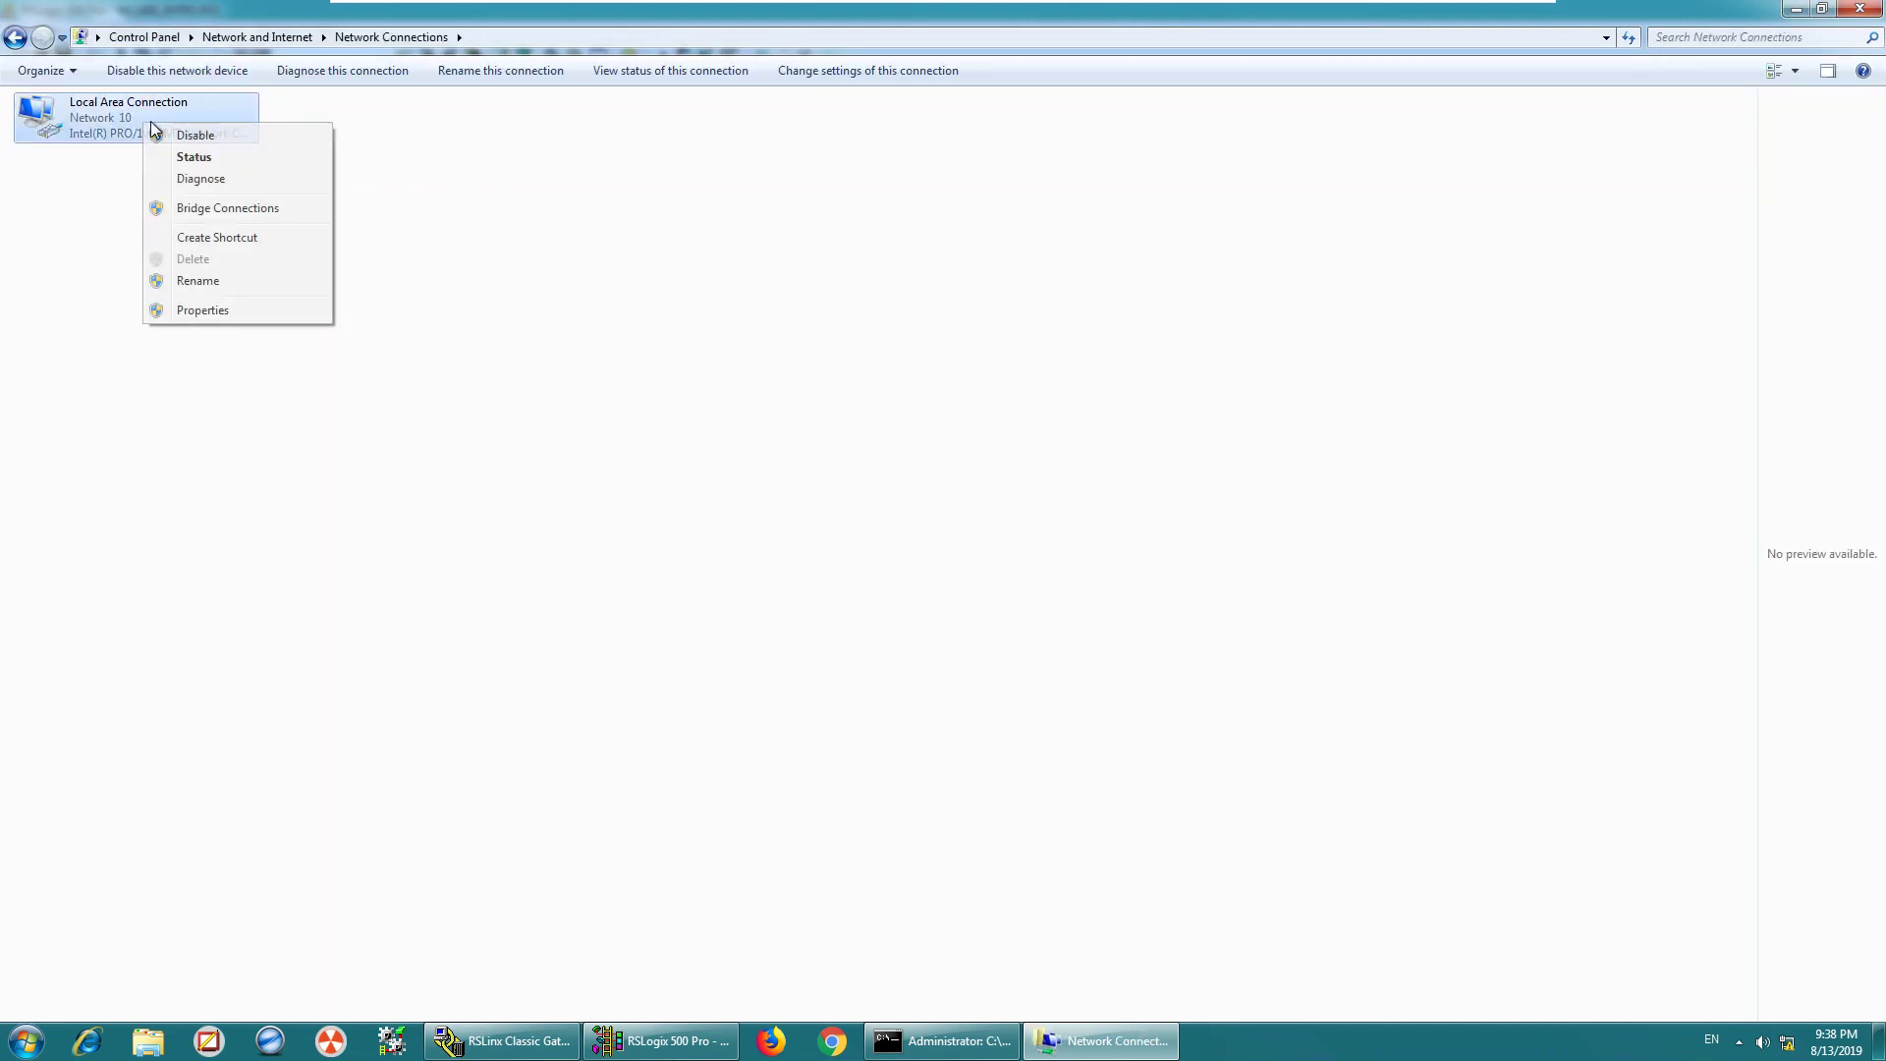
left_click(263, 311)
left_click(247, 313)
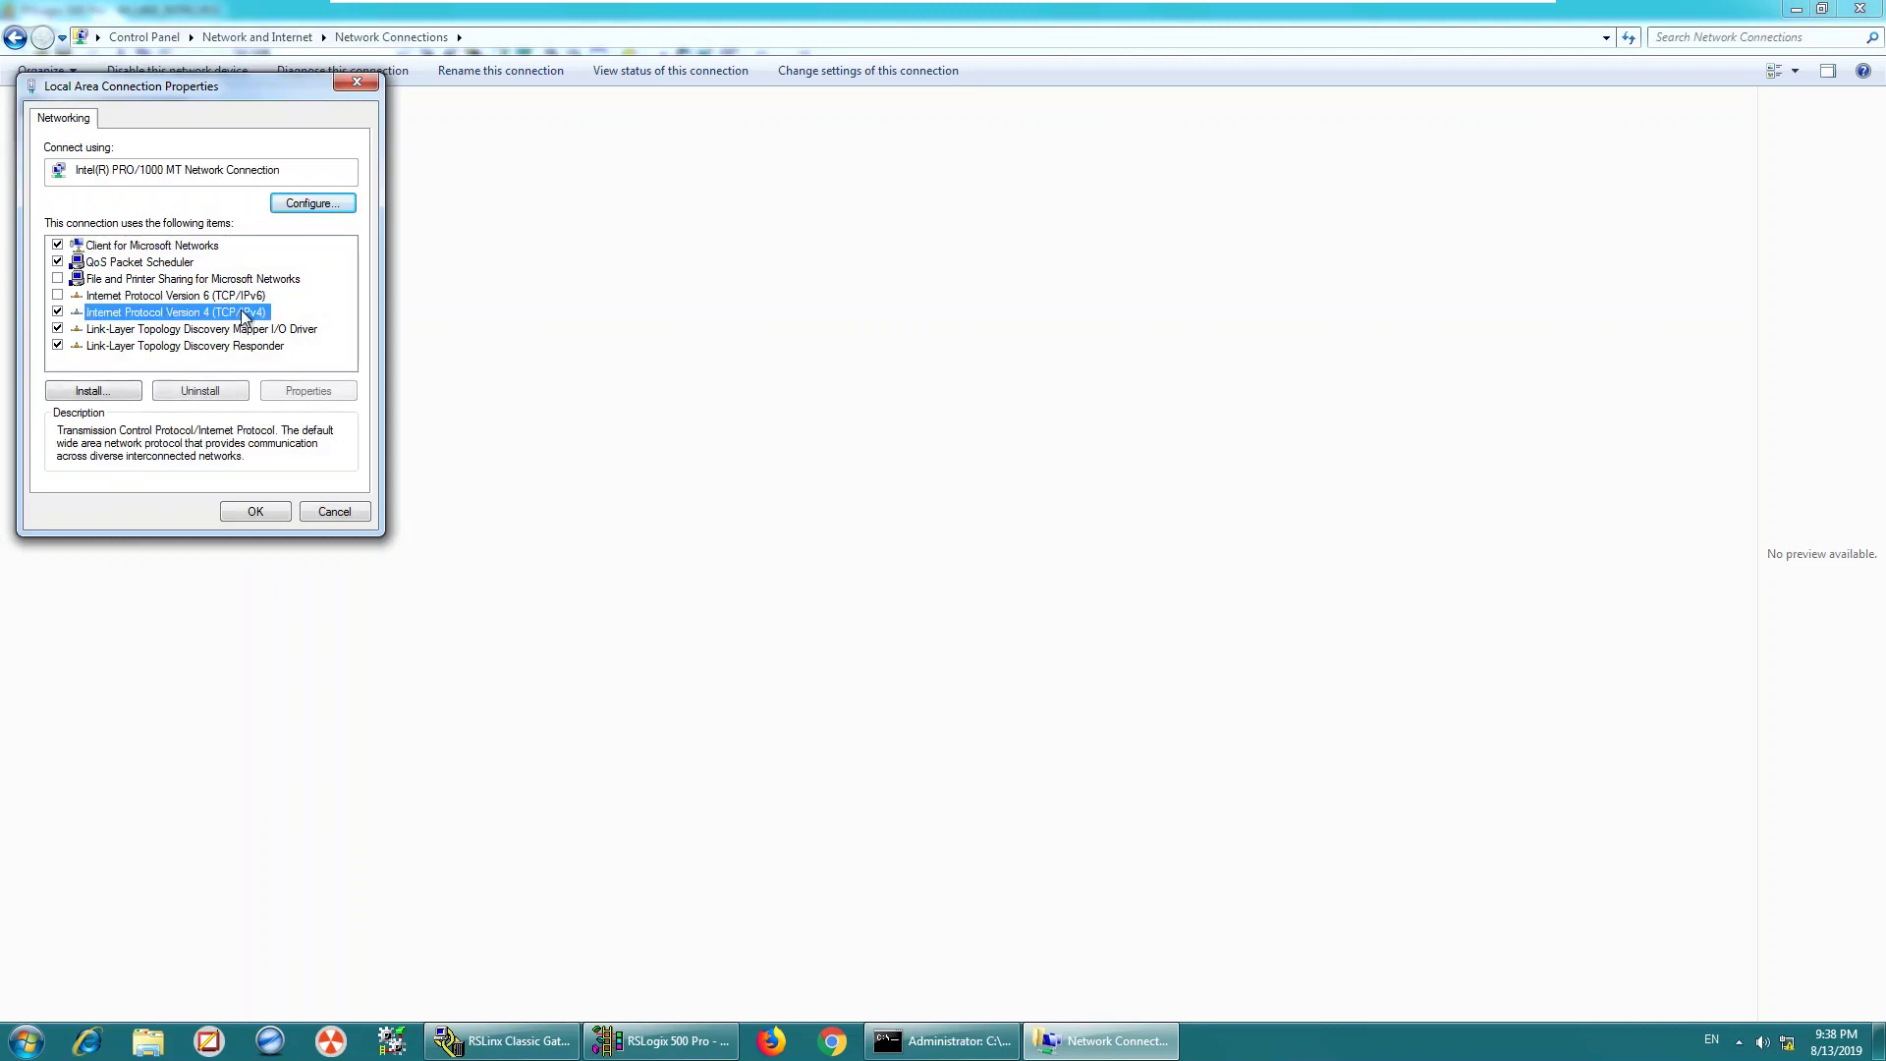
left_click(309, 391)
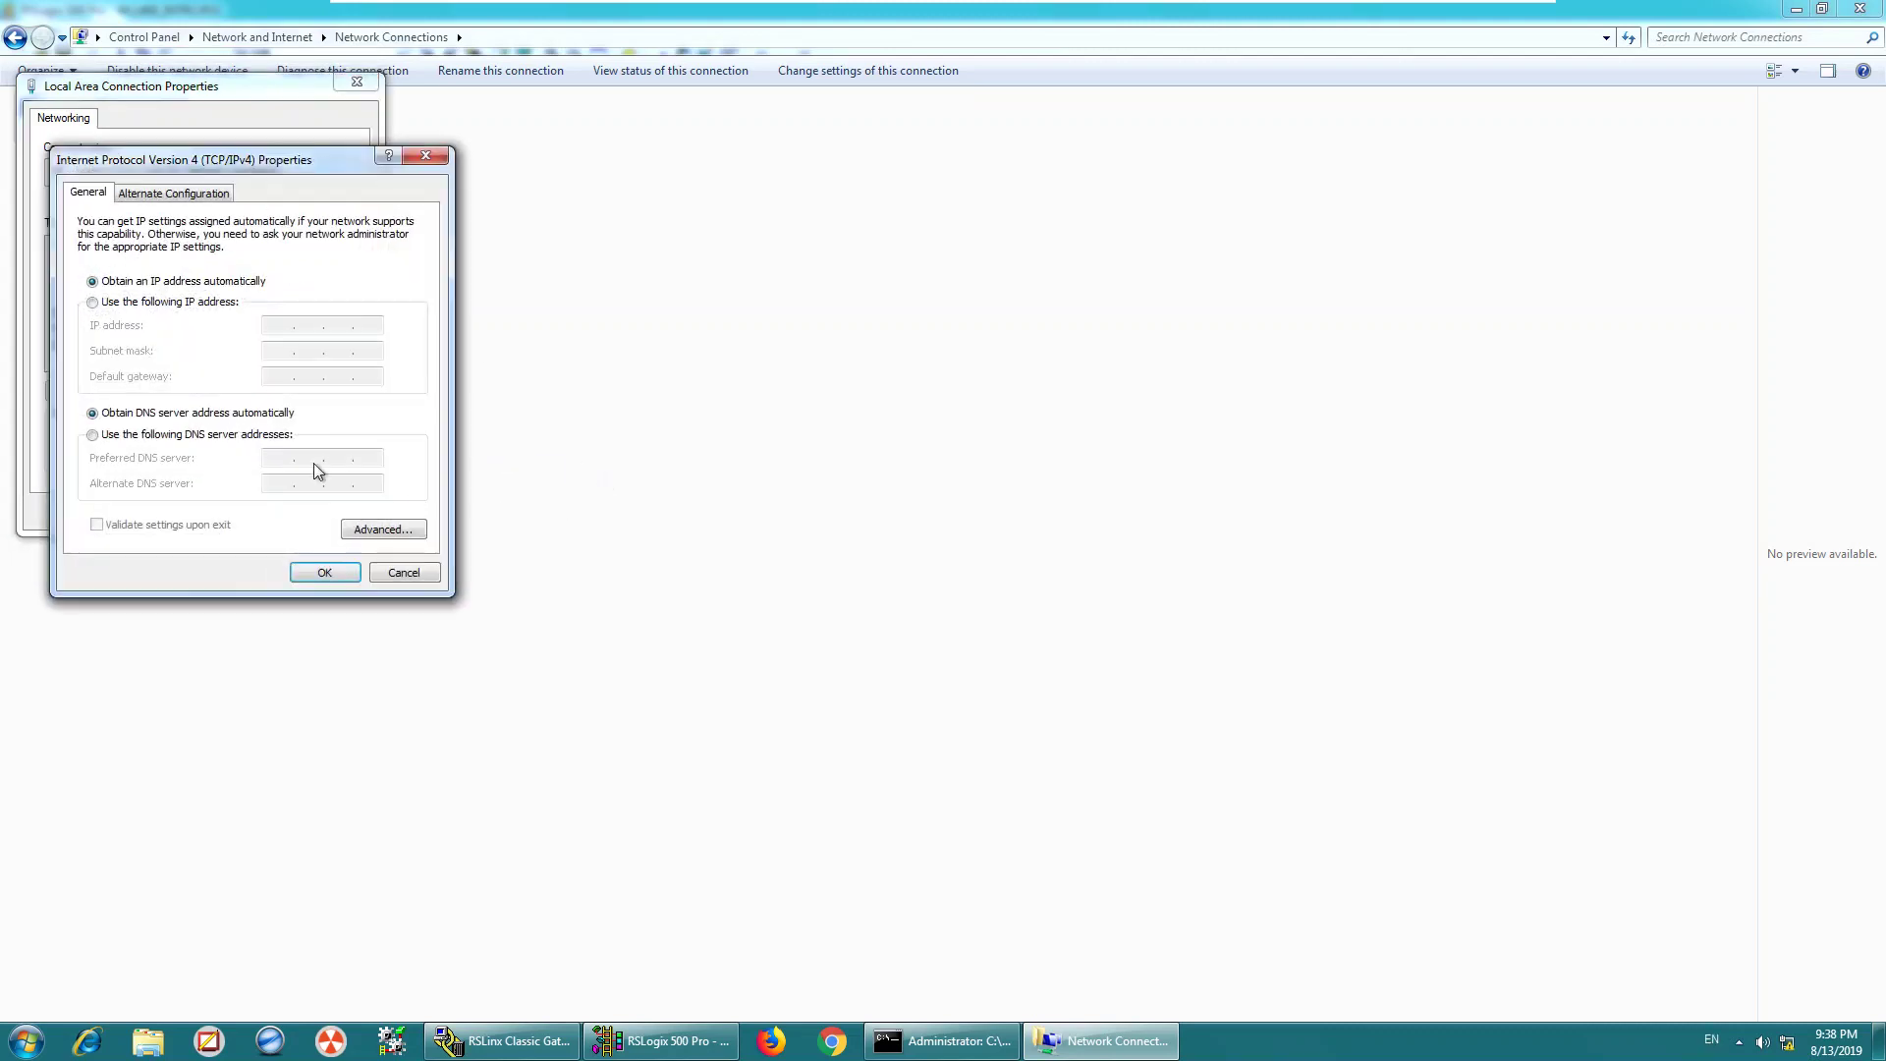
left_click(93, 303)
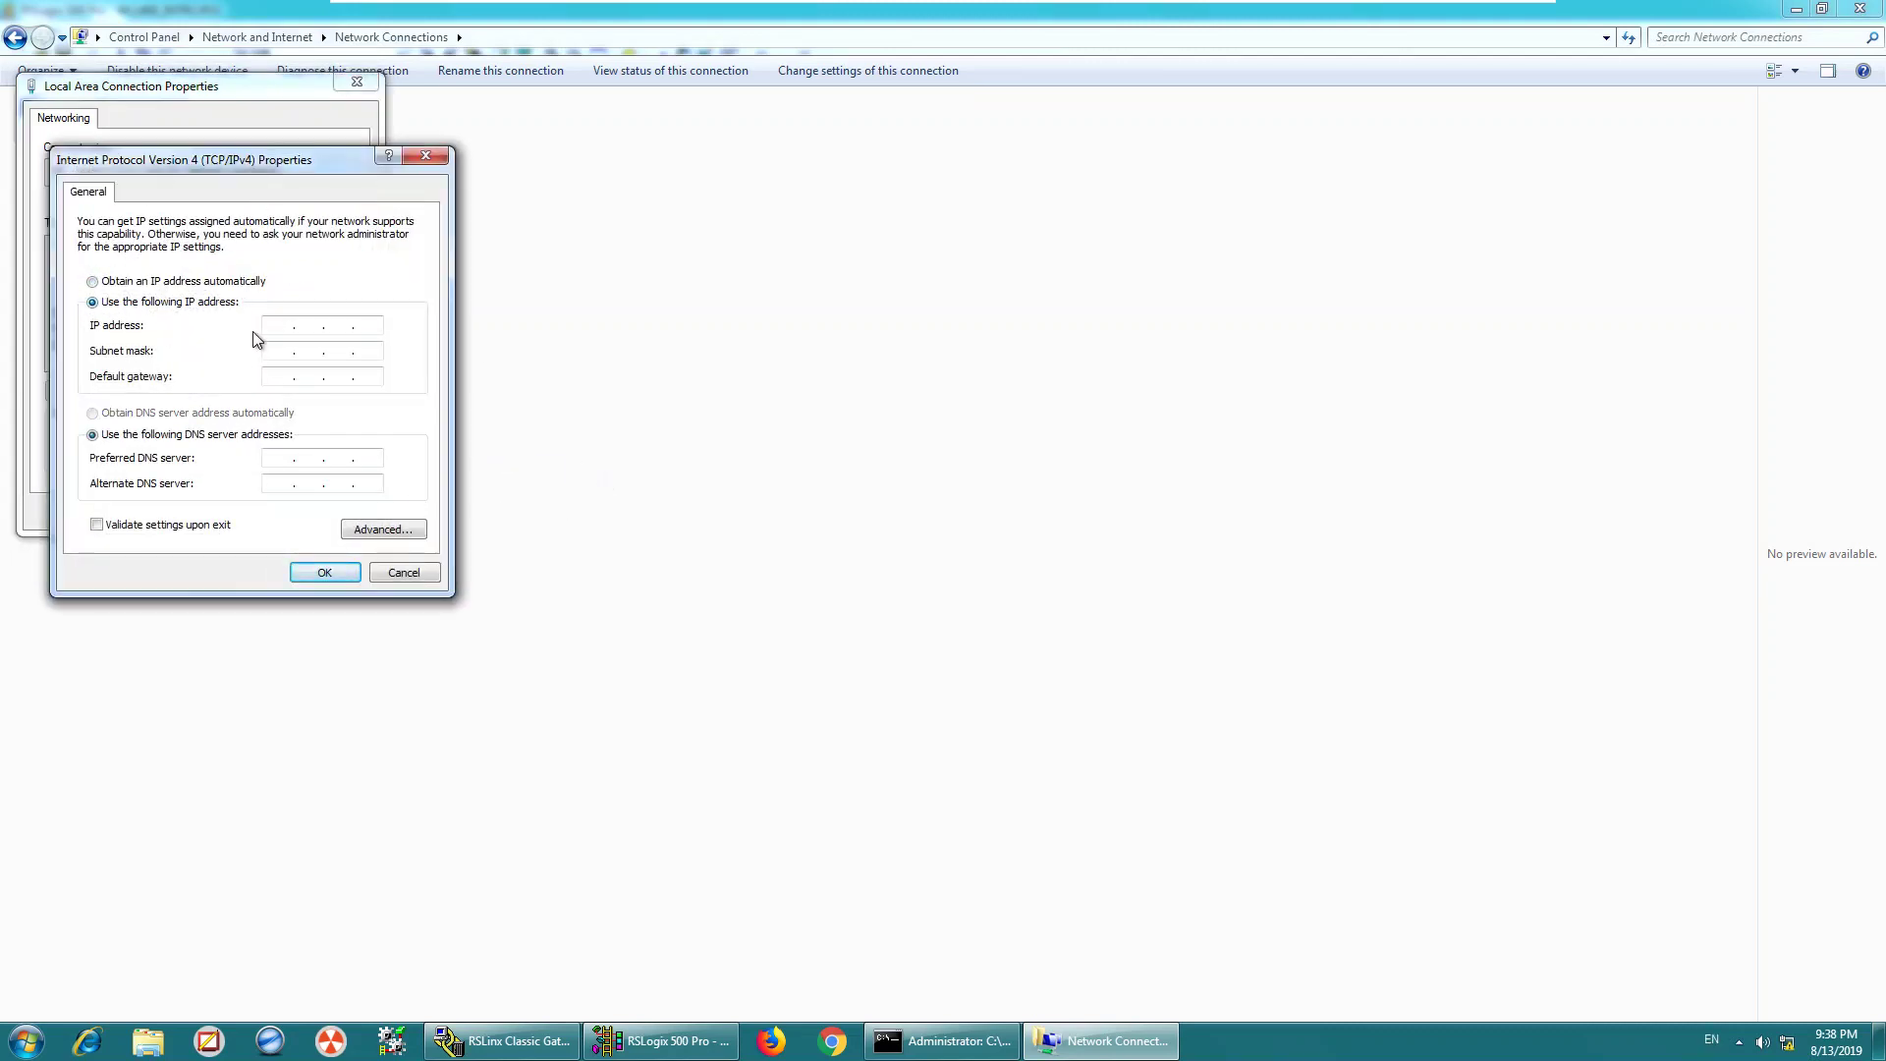
left_click(414, 574)
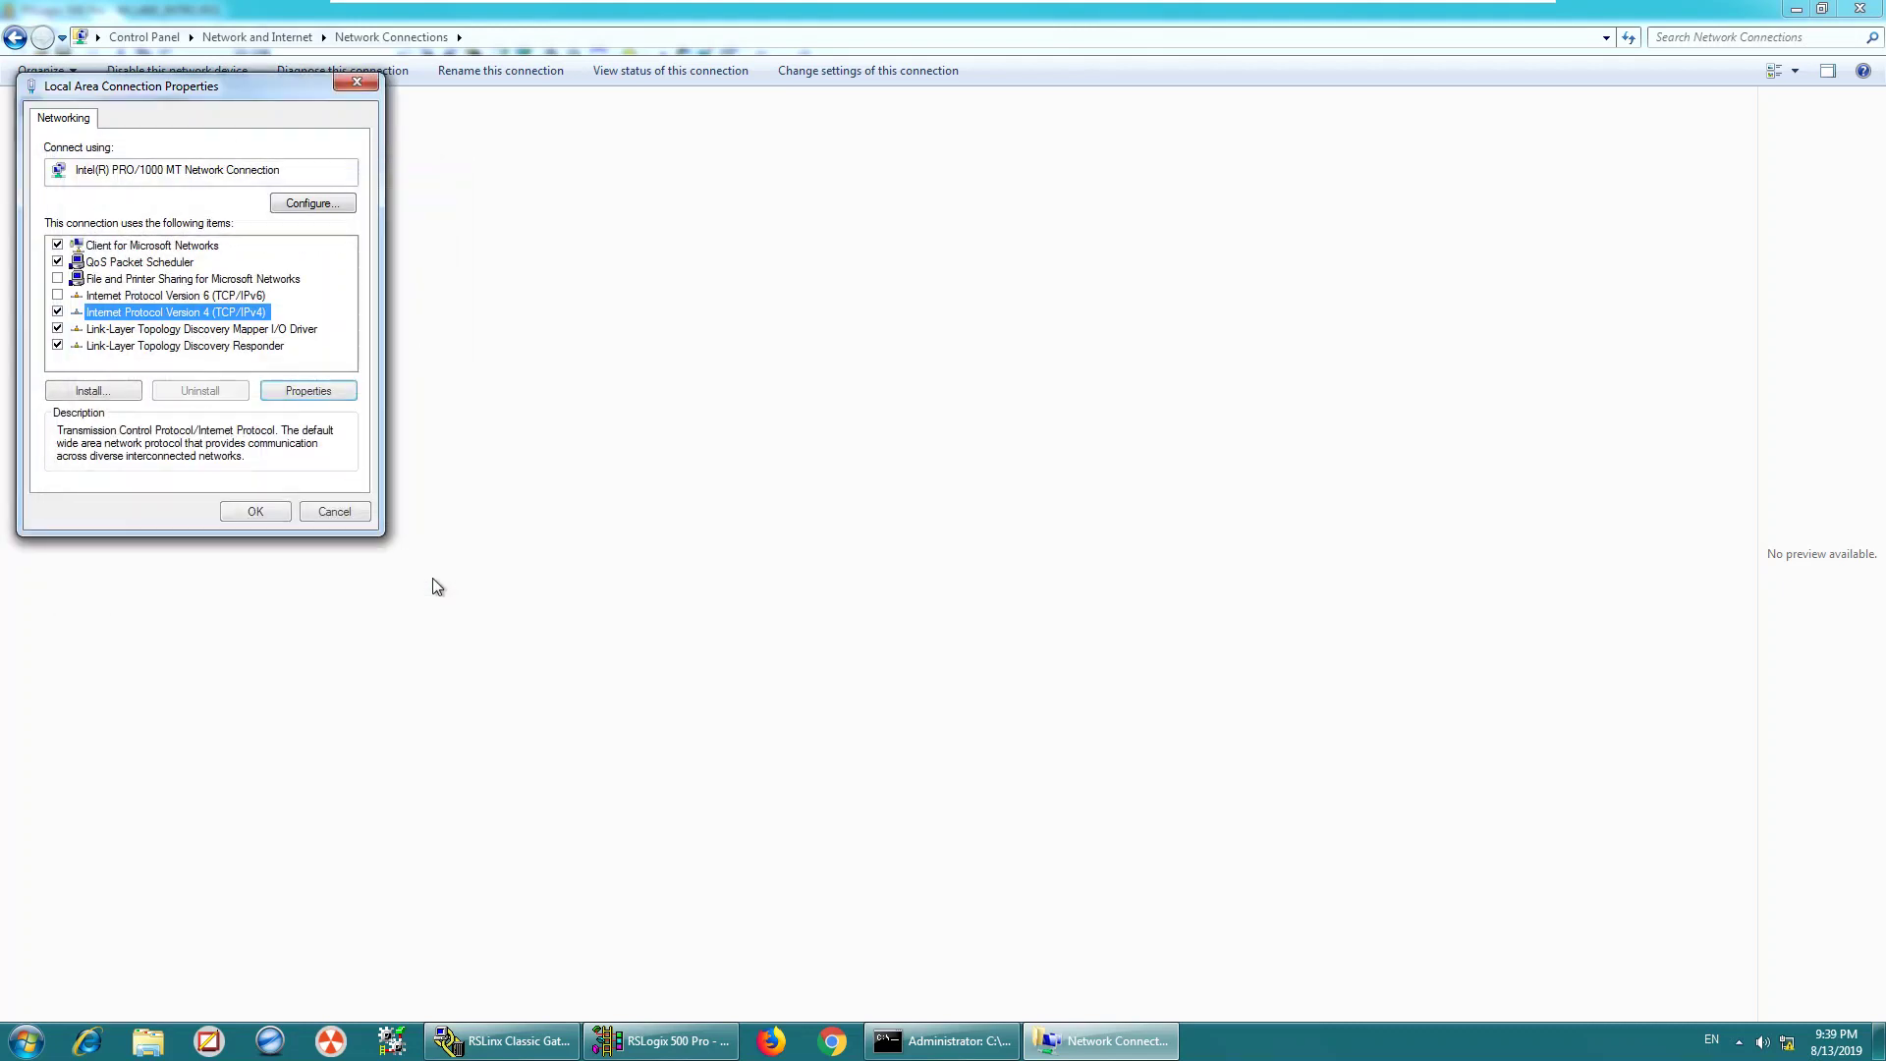
Cancel the Local Area Connection properties and minimize the Network Connections and command prompt windows.
left_click(338, 516)
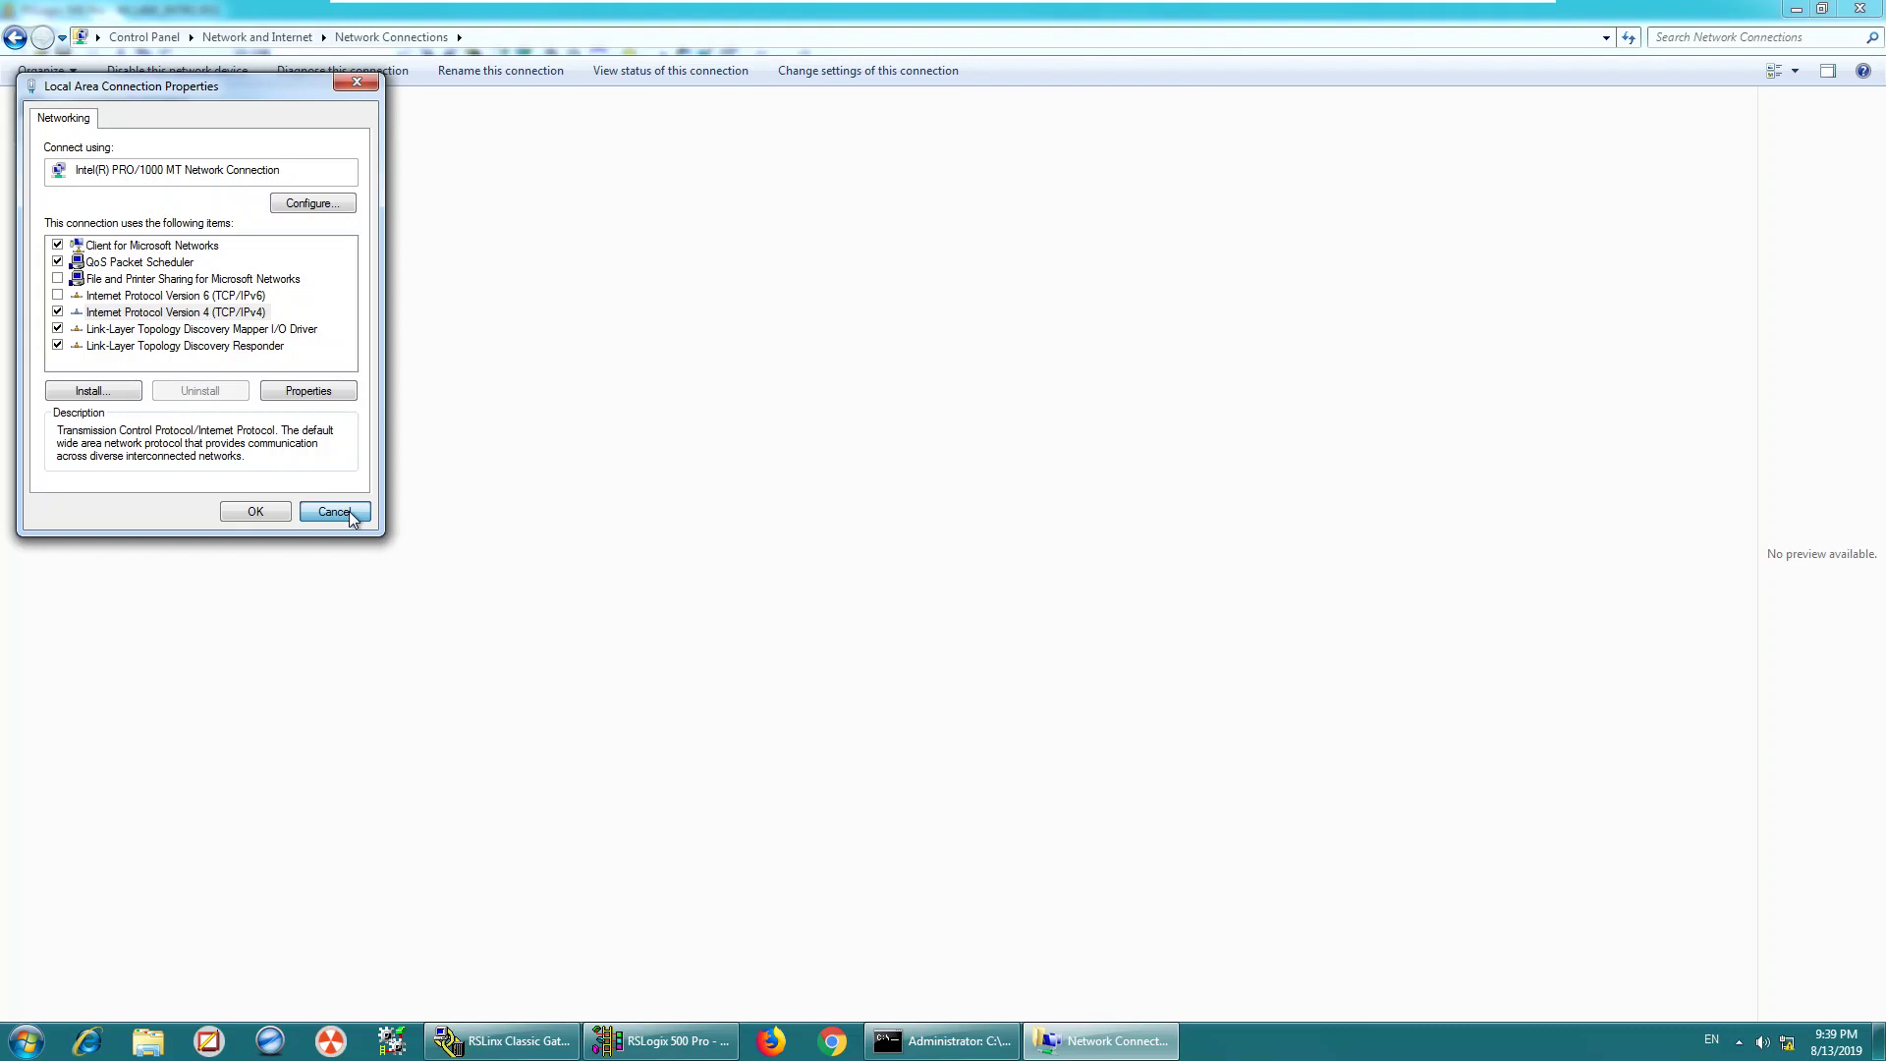
left_click(349, 511)
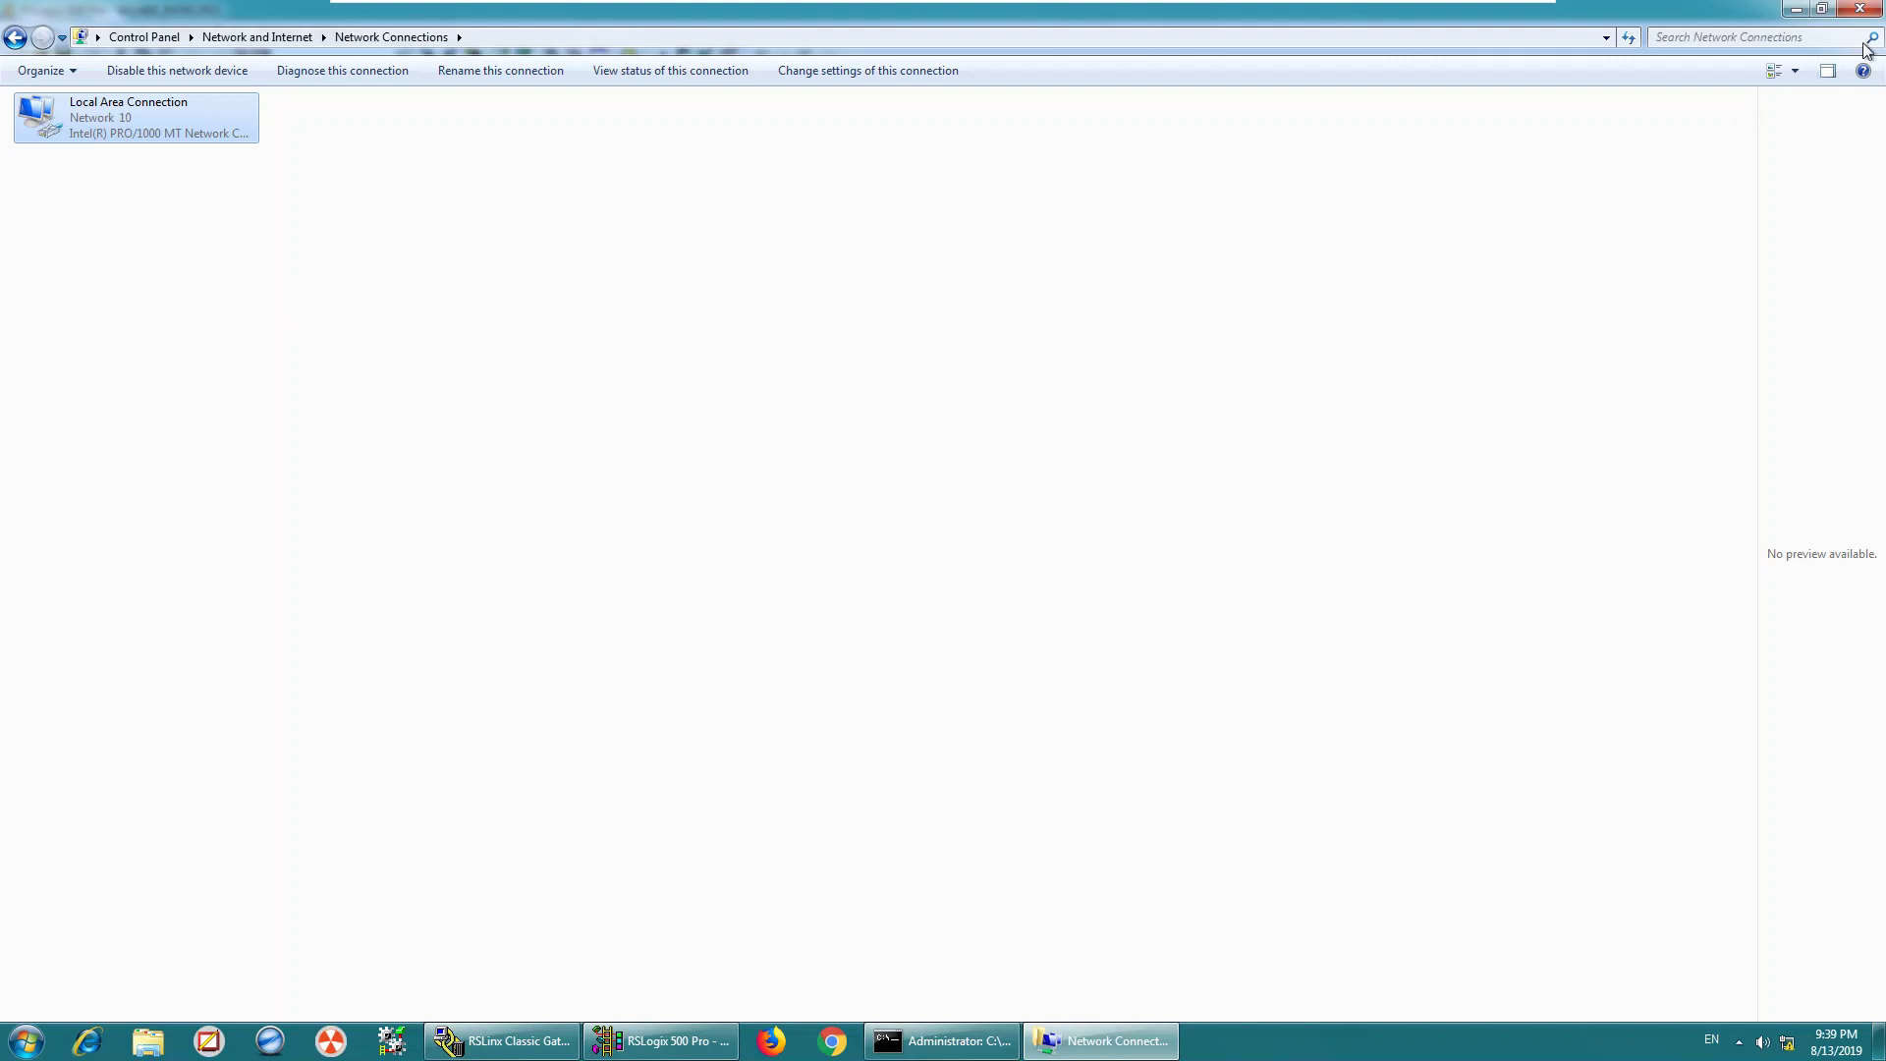
left_click(1796, 11)
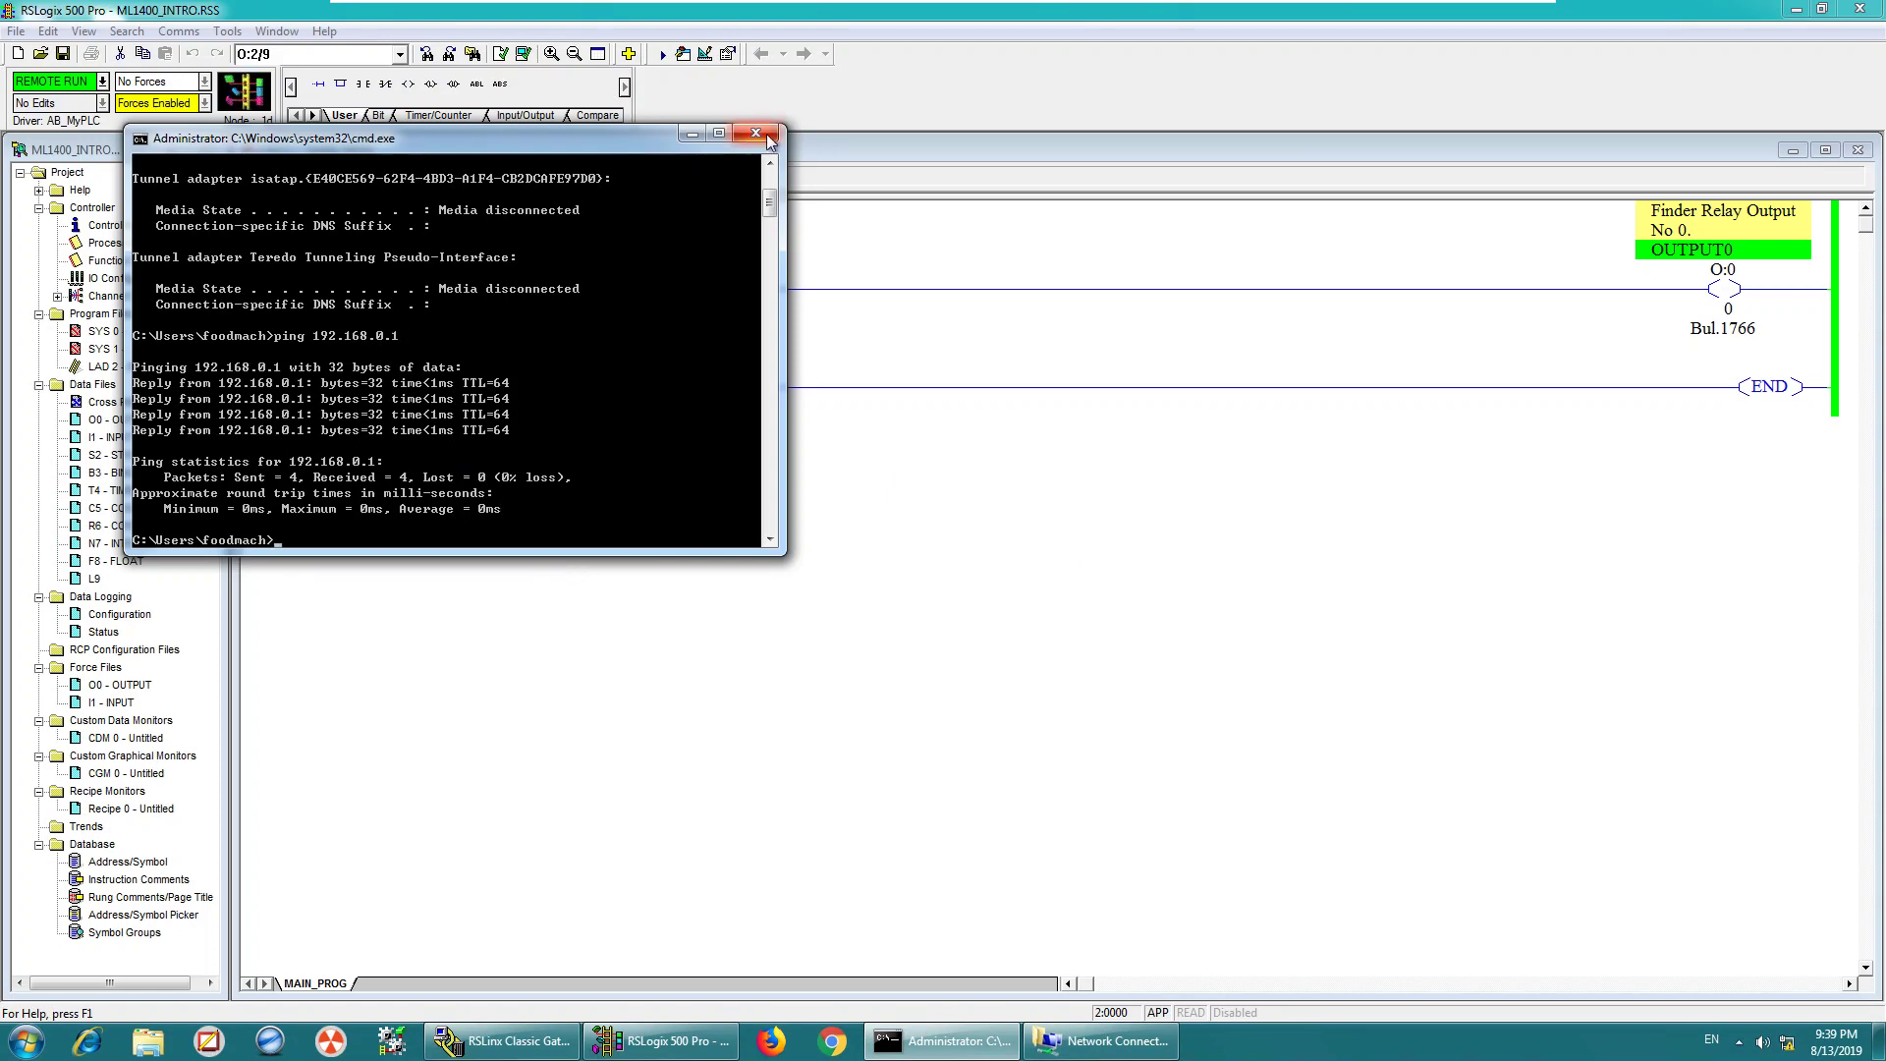
left_click(692, 135)
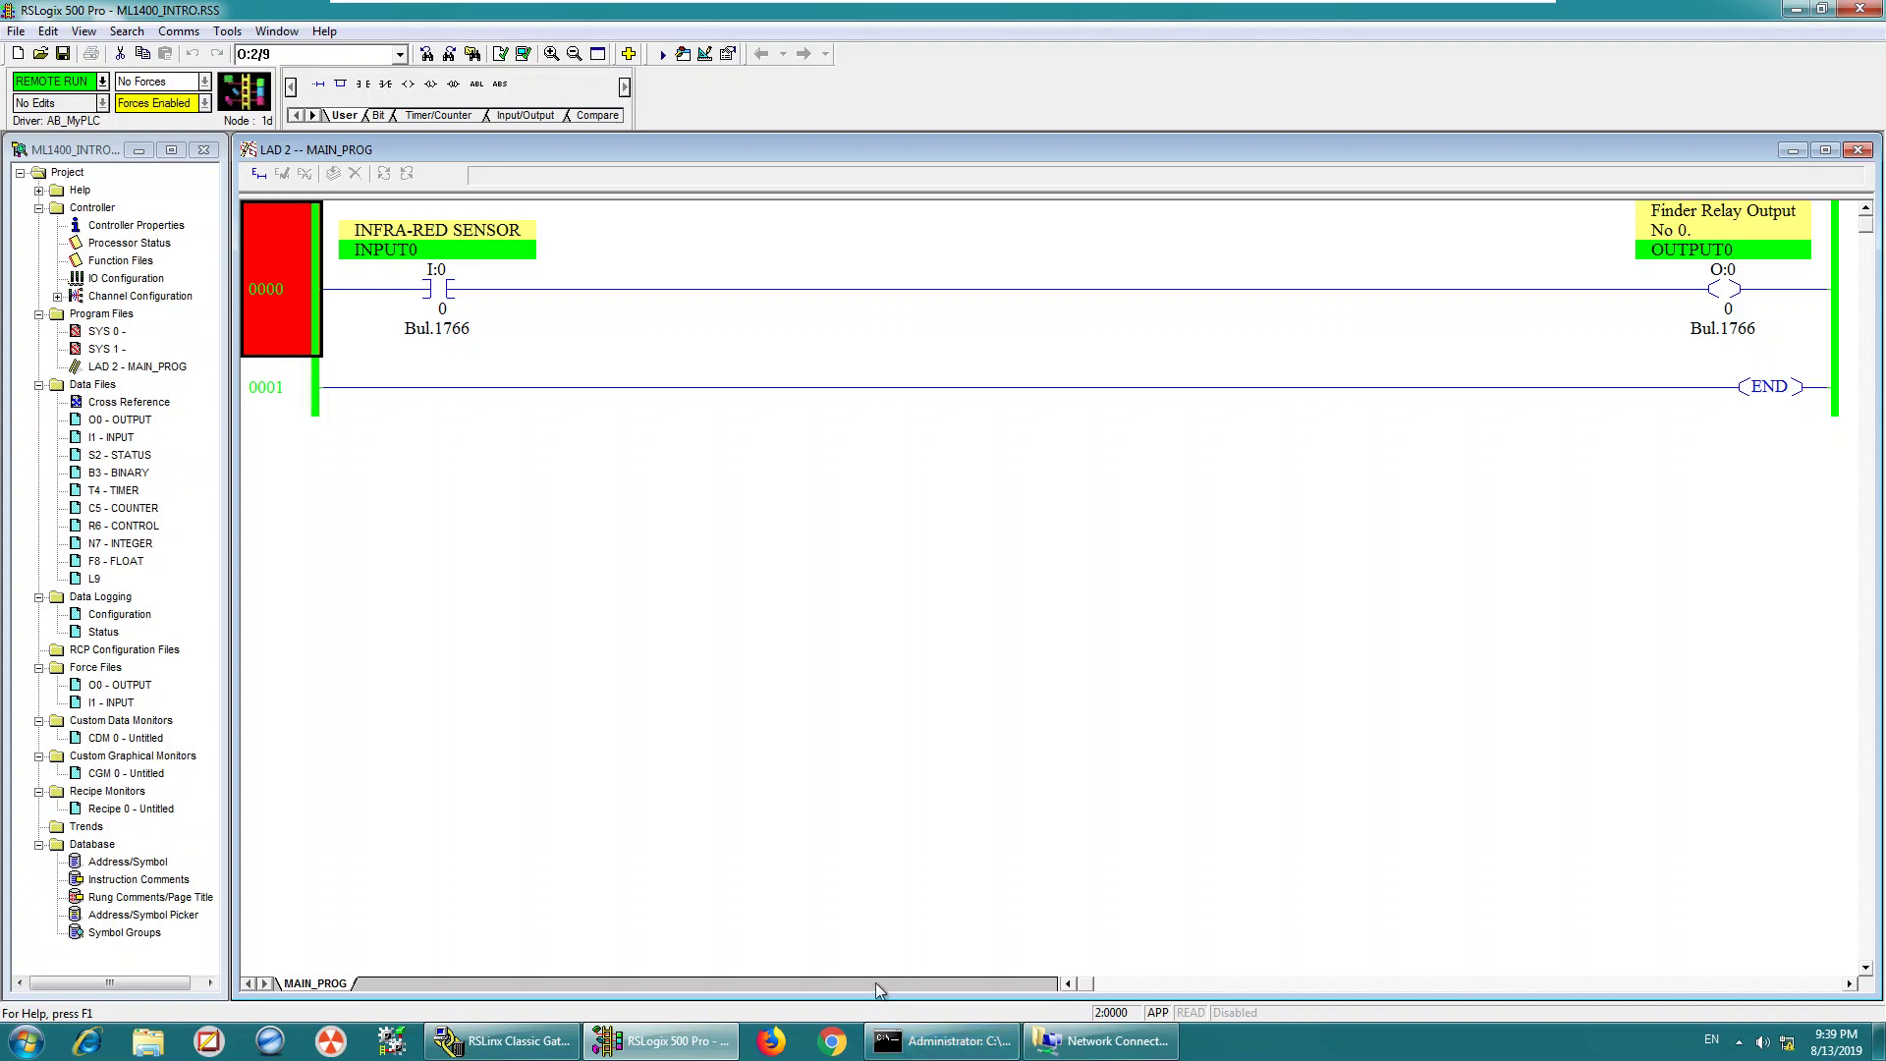
Switch to RSLinx Classic and start adding a new EtherNet/IP Driver in the driver configuration.
left_click(512, 1047)
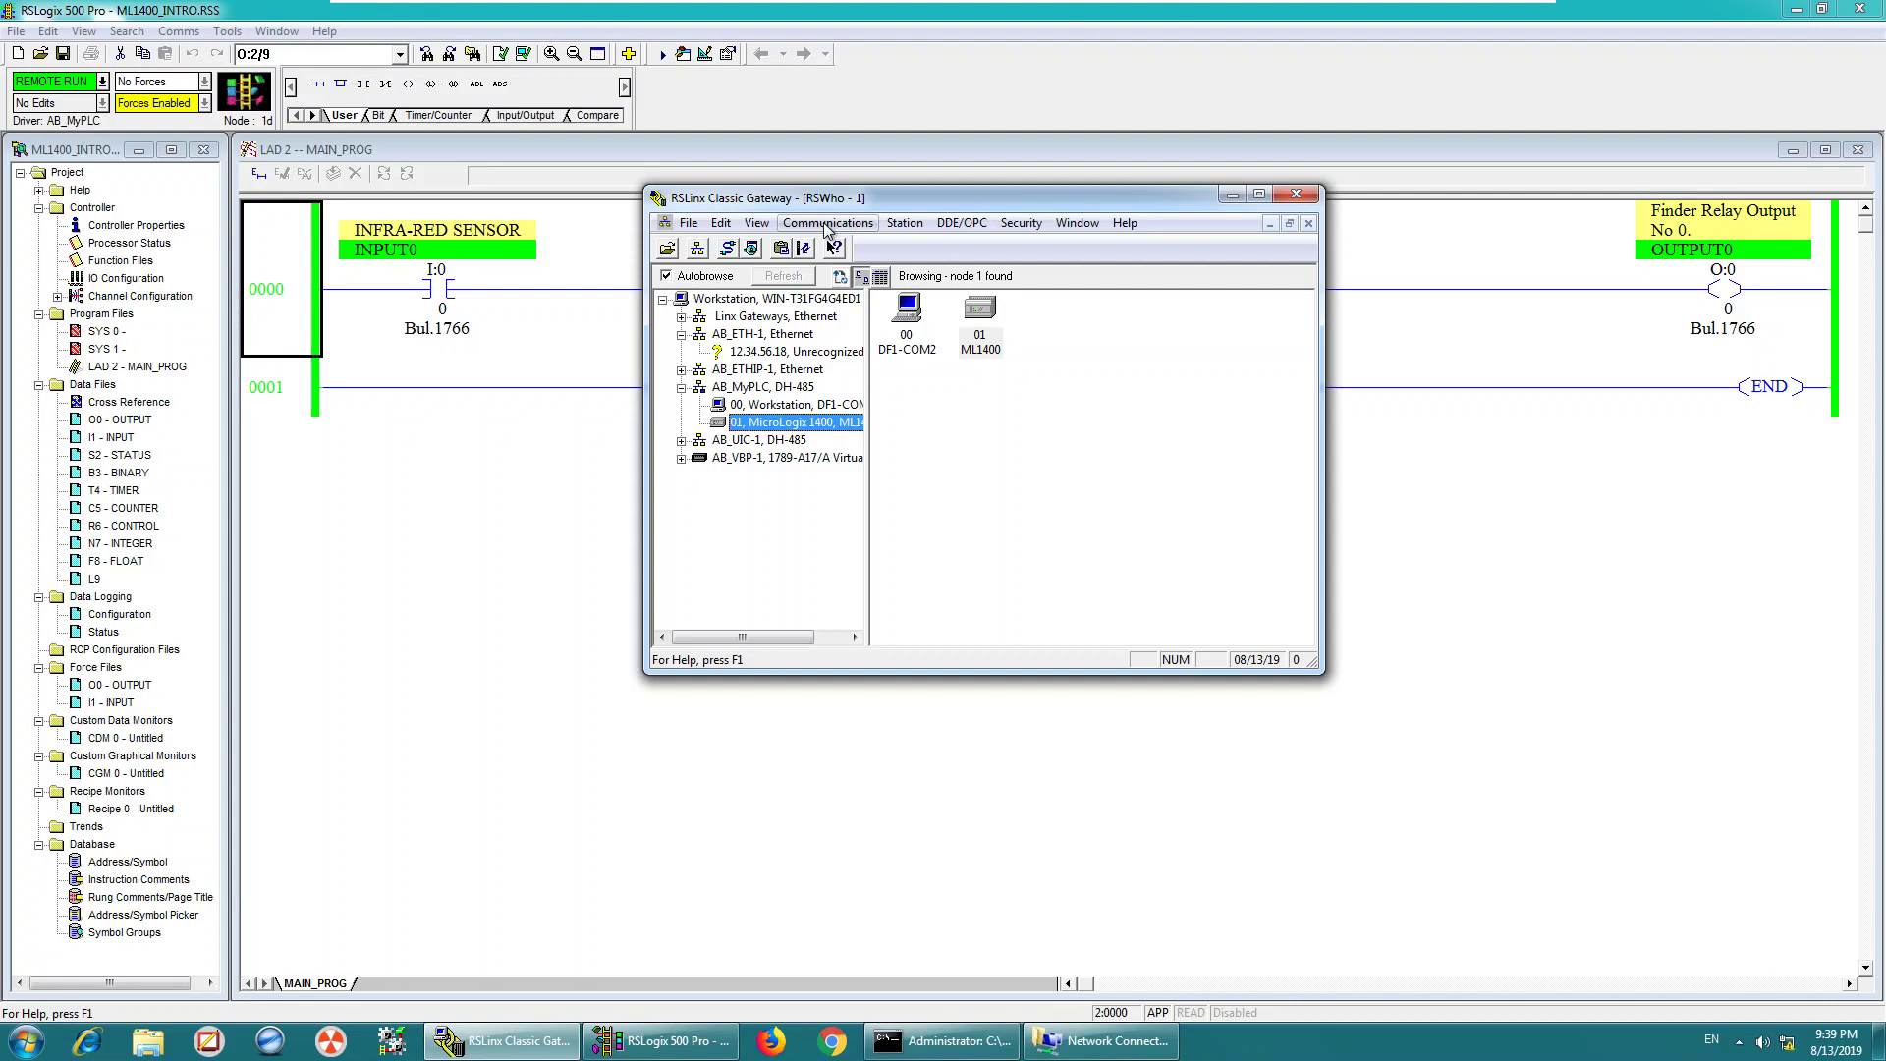
left_click(825, 226)
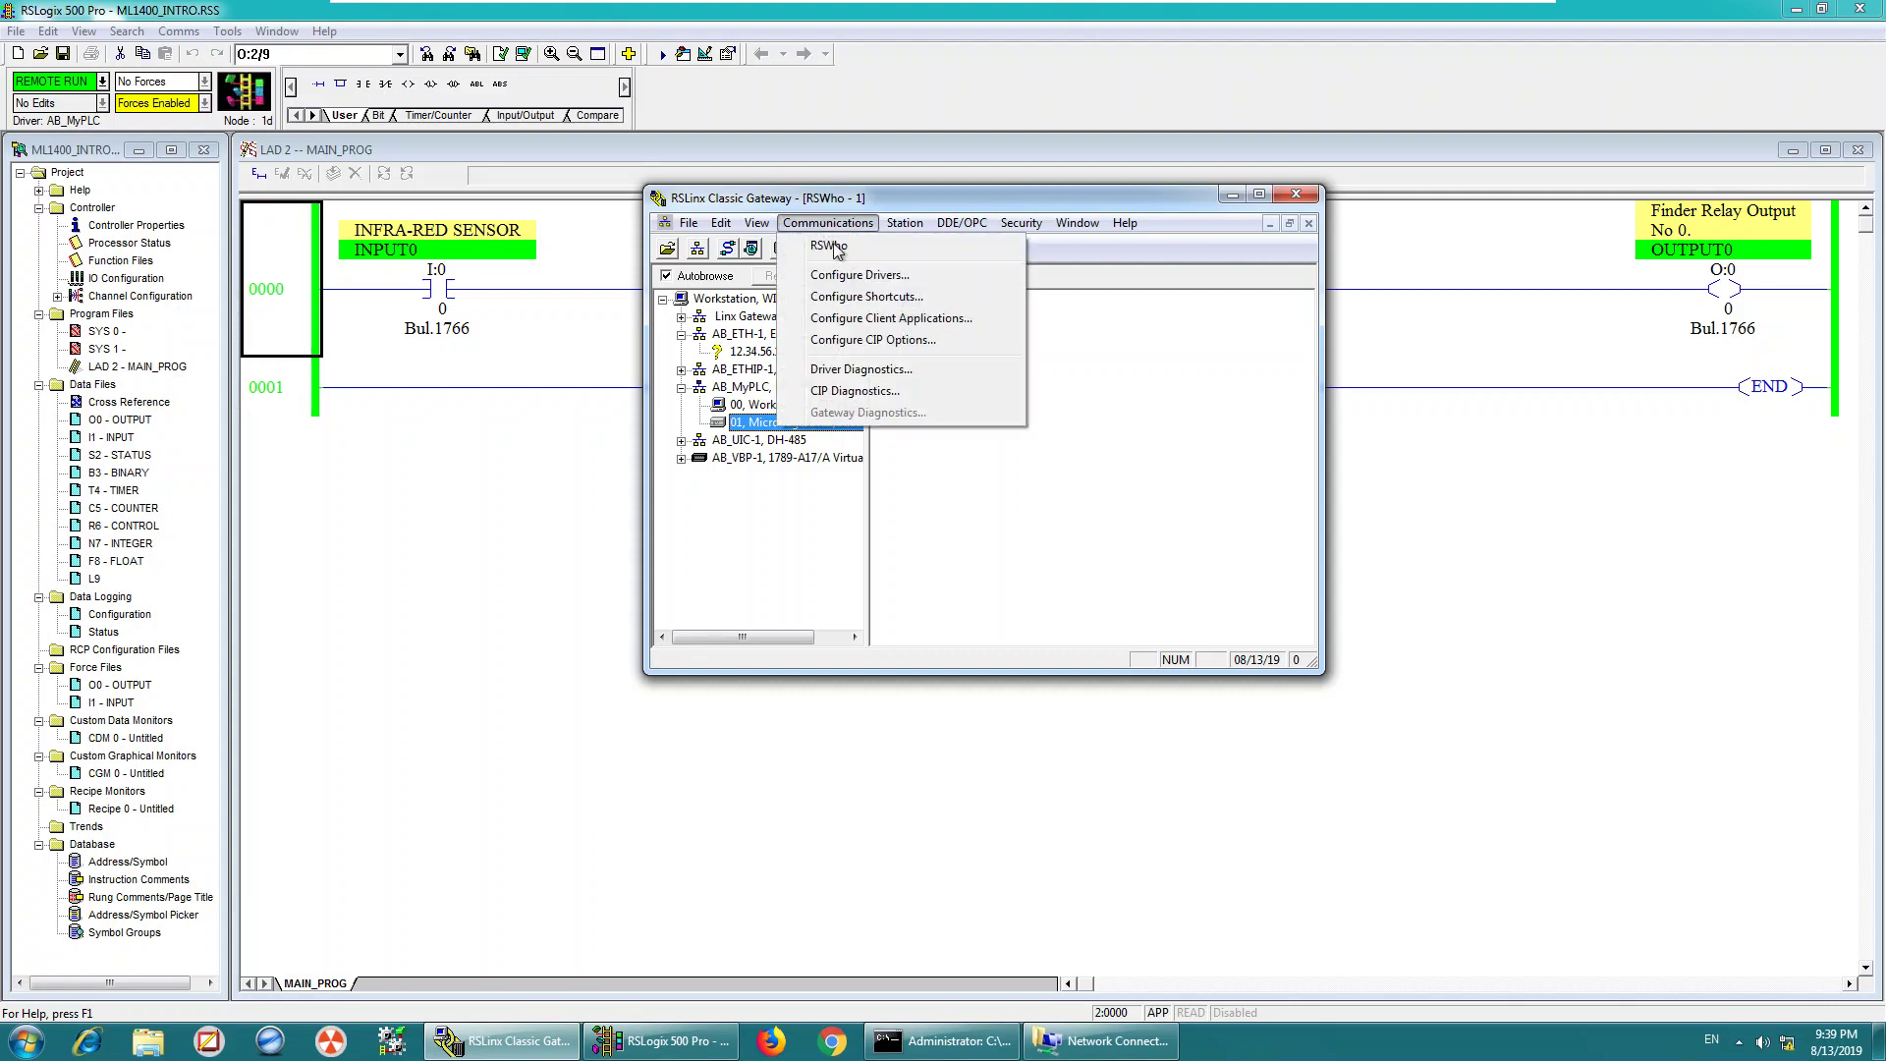
left_click(868, 276)
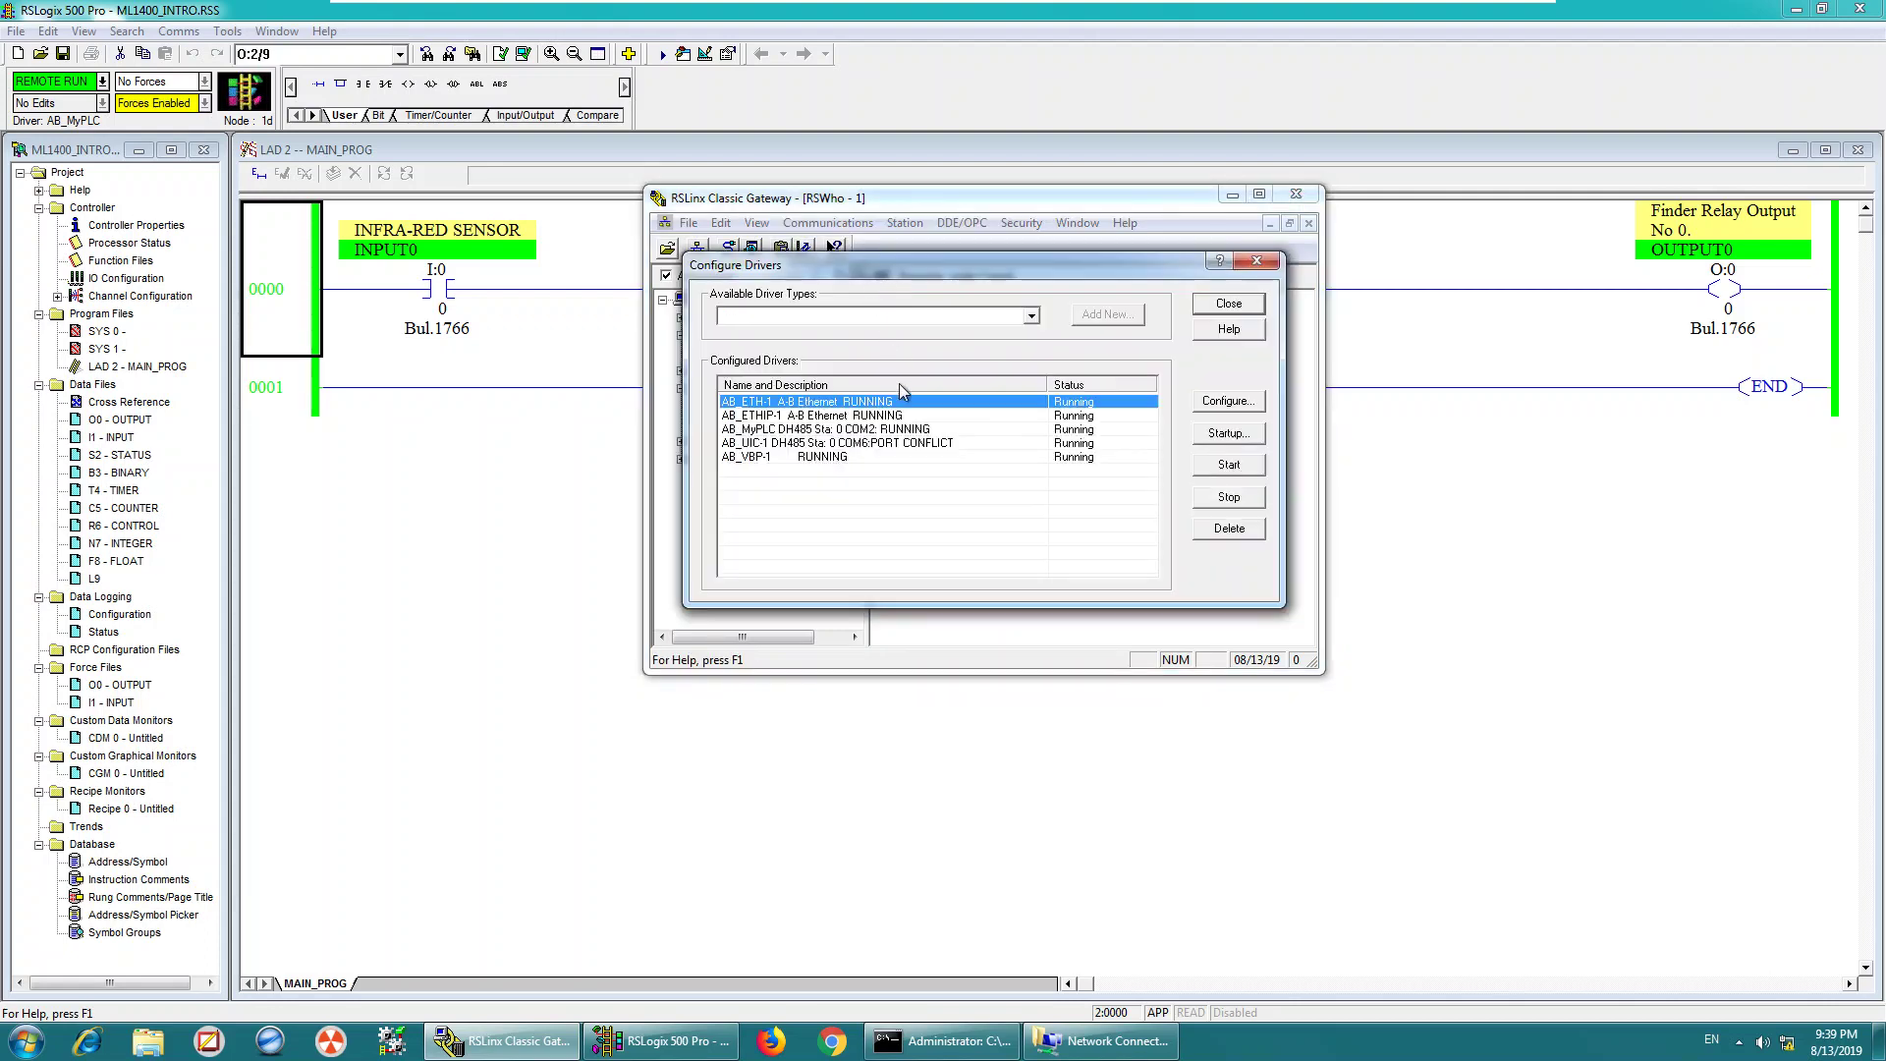
left_click(893, 316)
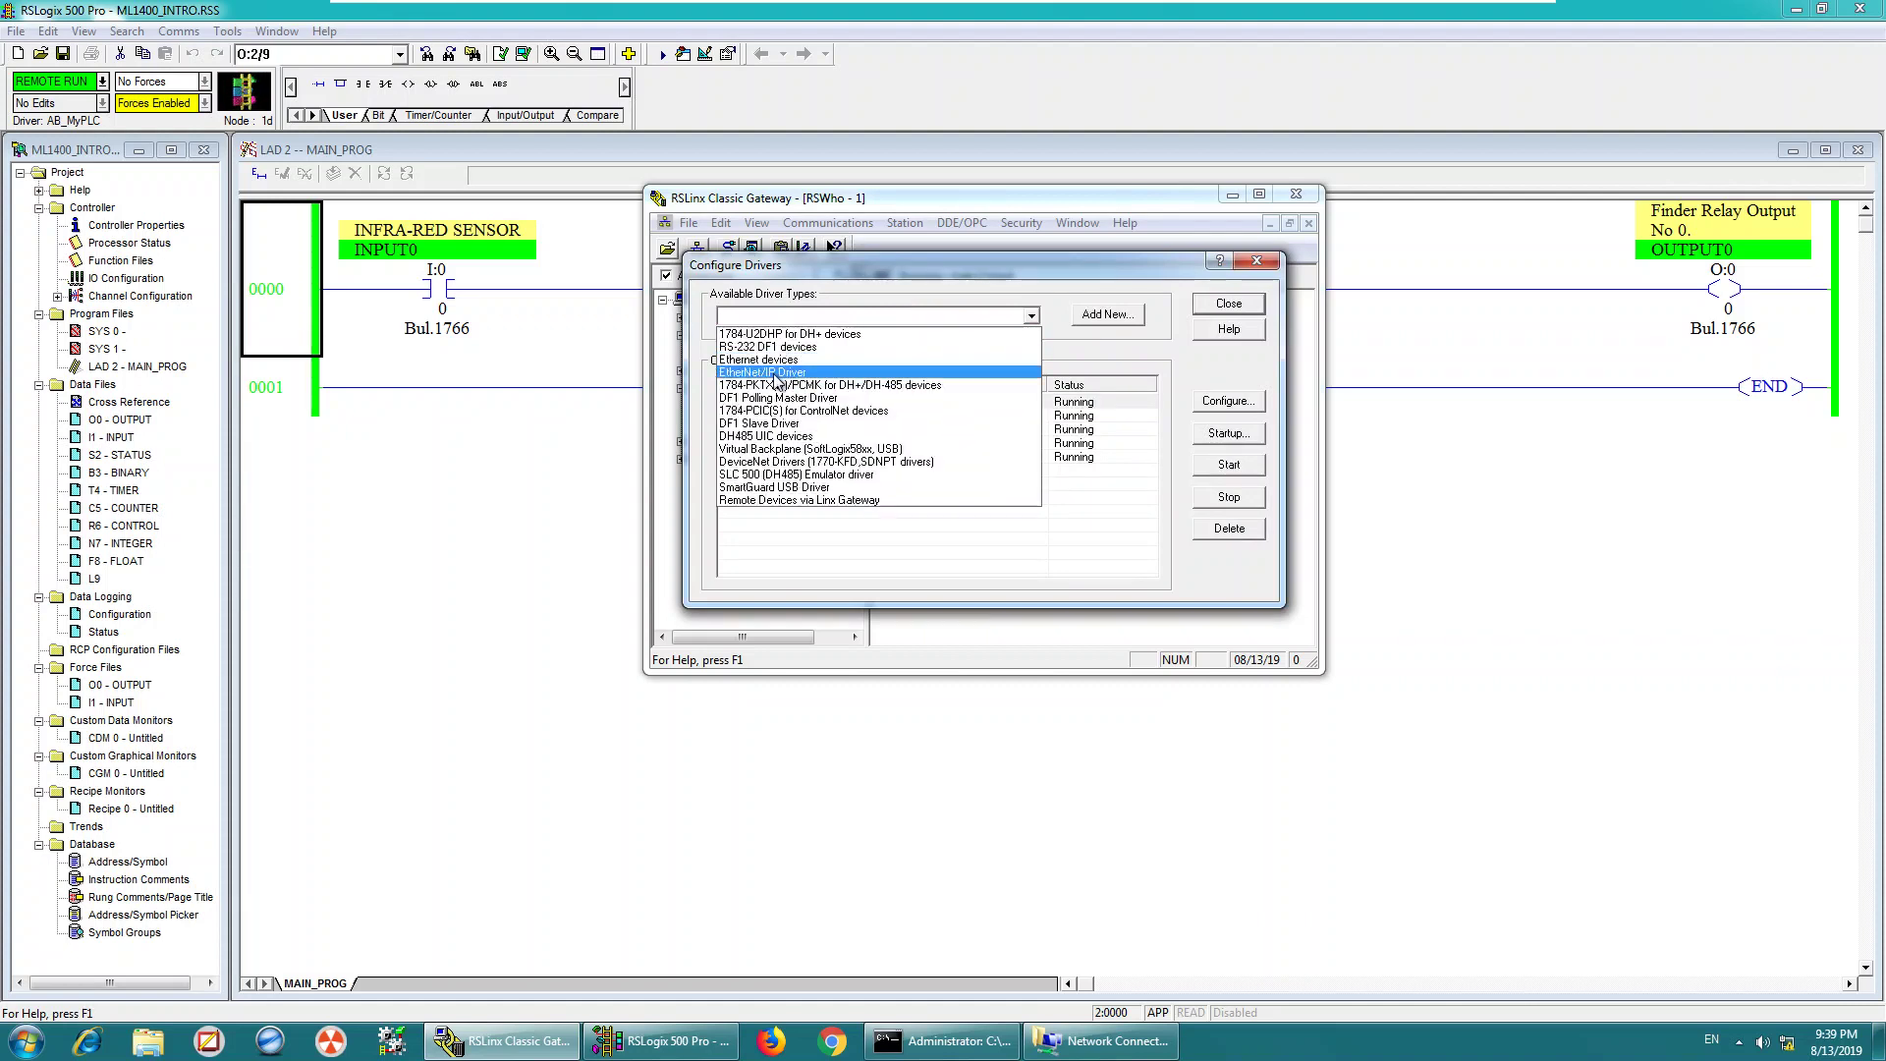
left_click(774, 374)
left_click(1105, 317)
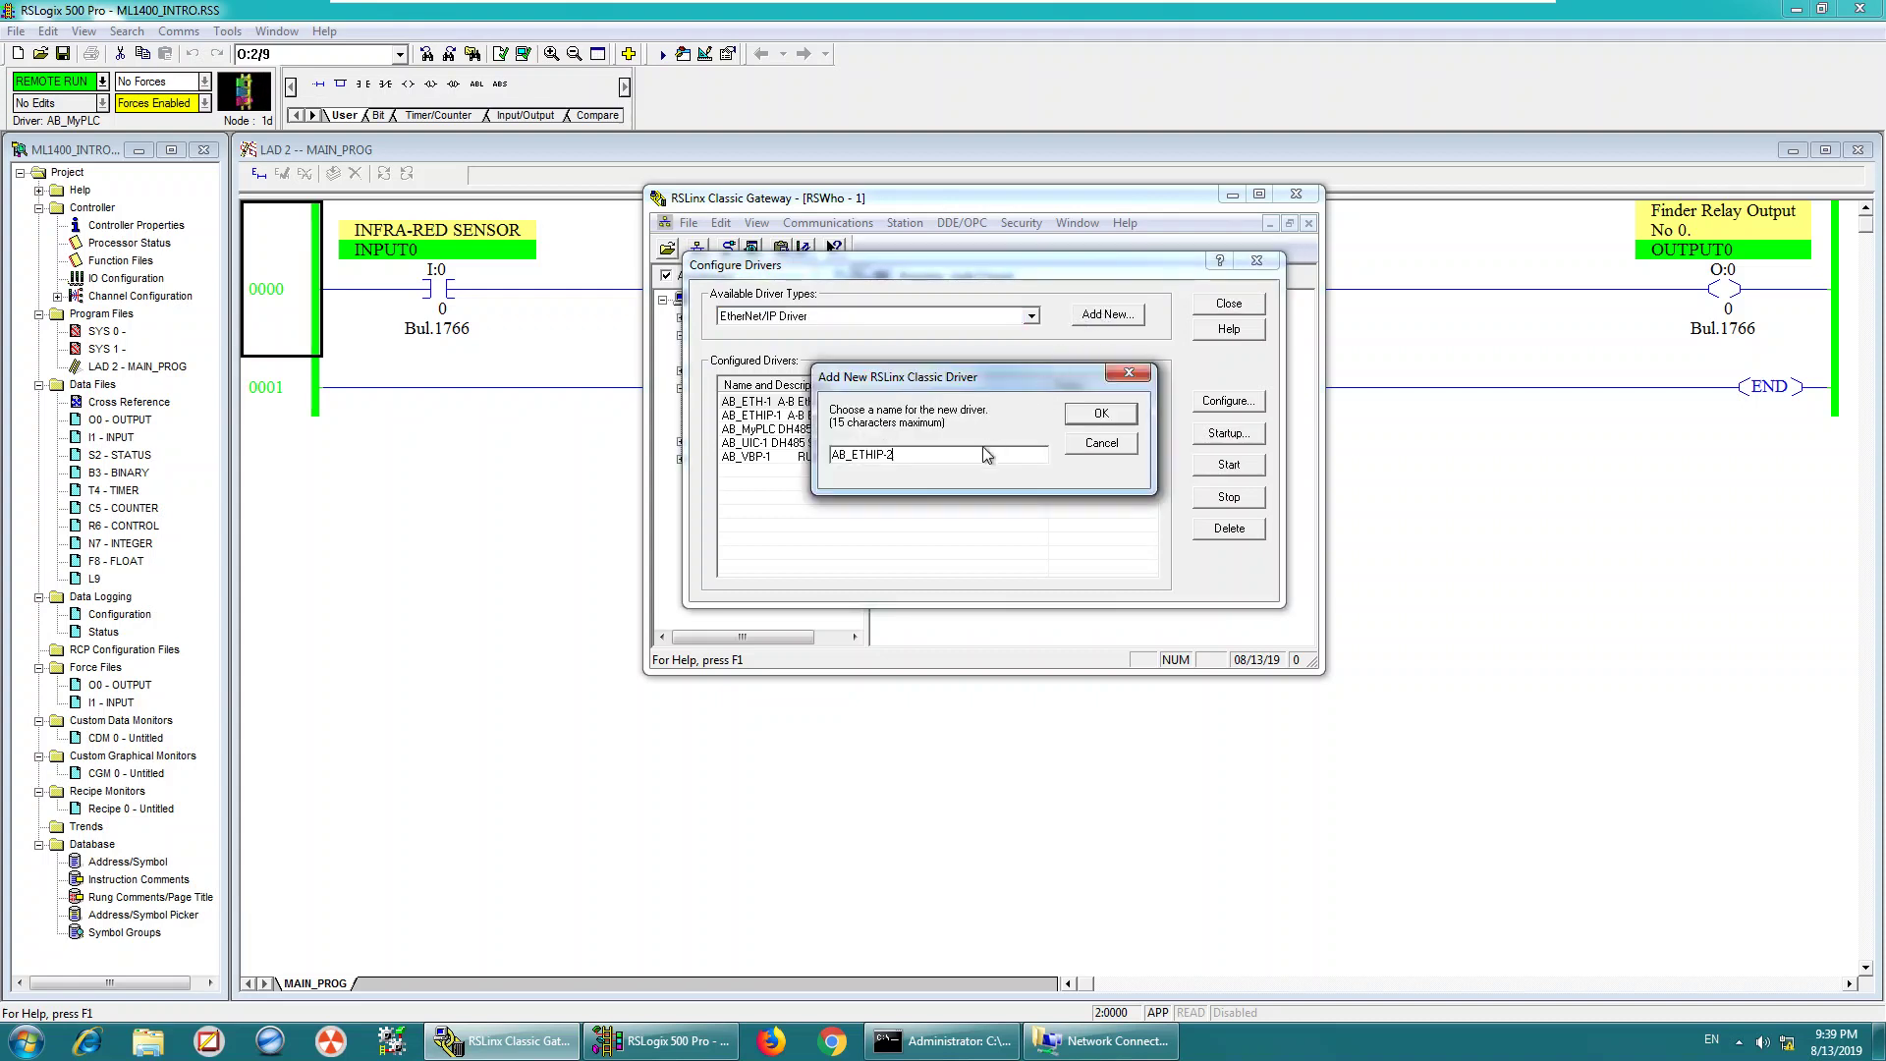
Name the new EtherNet/IP driver AB_MyPLC_E and confirm it.
key("BackSpace")
key("BackSpace")
key("BackSpace")
key("BackSpace")
key("BackSpace")
key("BackSpace")
key("BackSpace")
type("MyPLC_E")
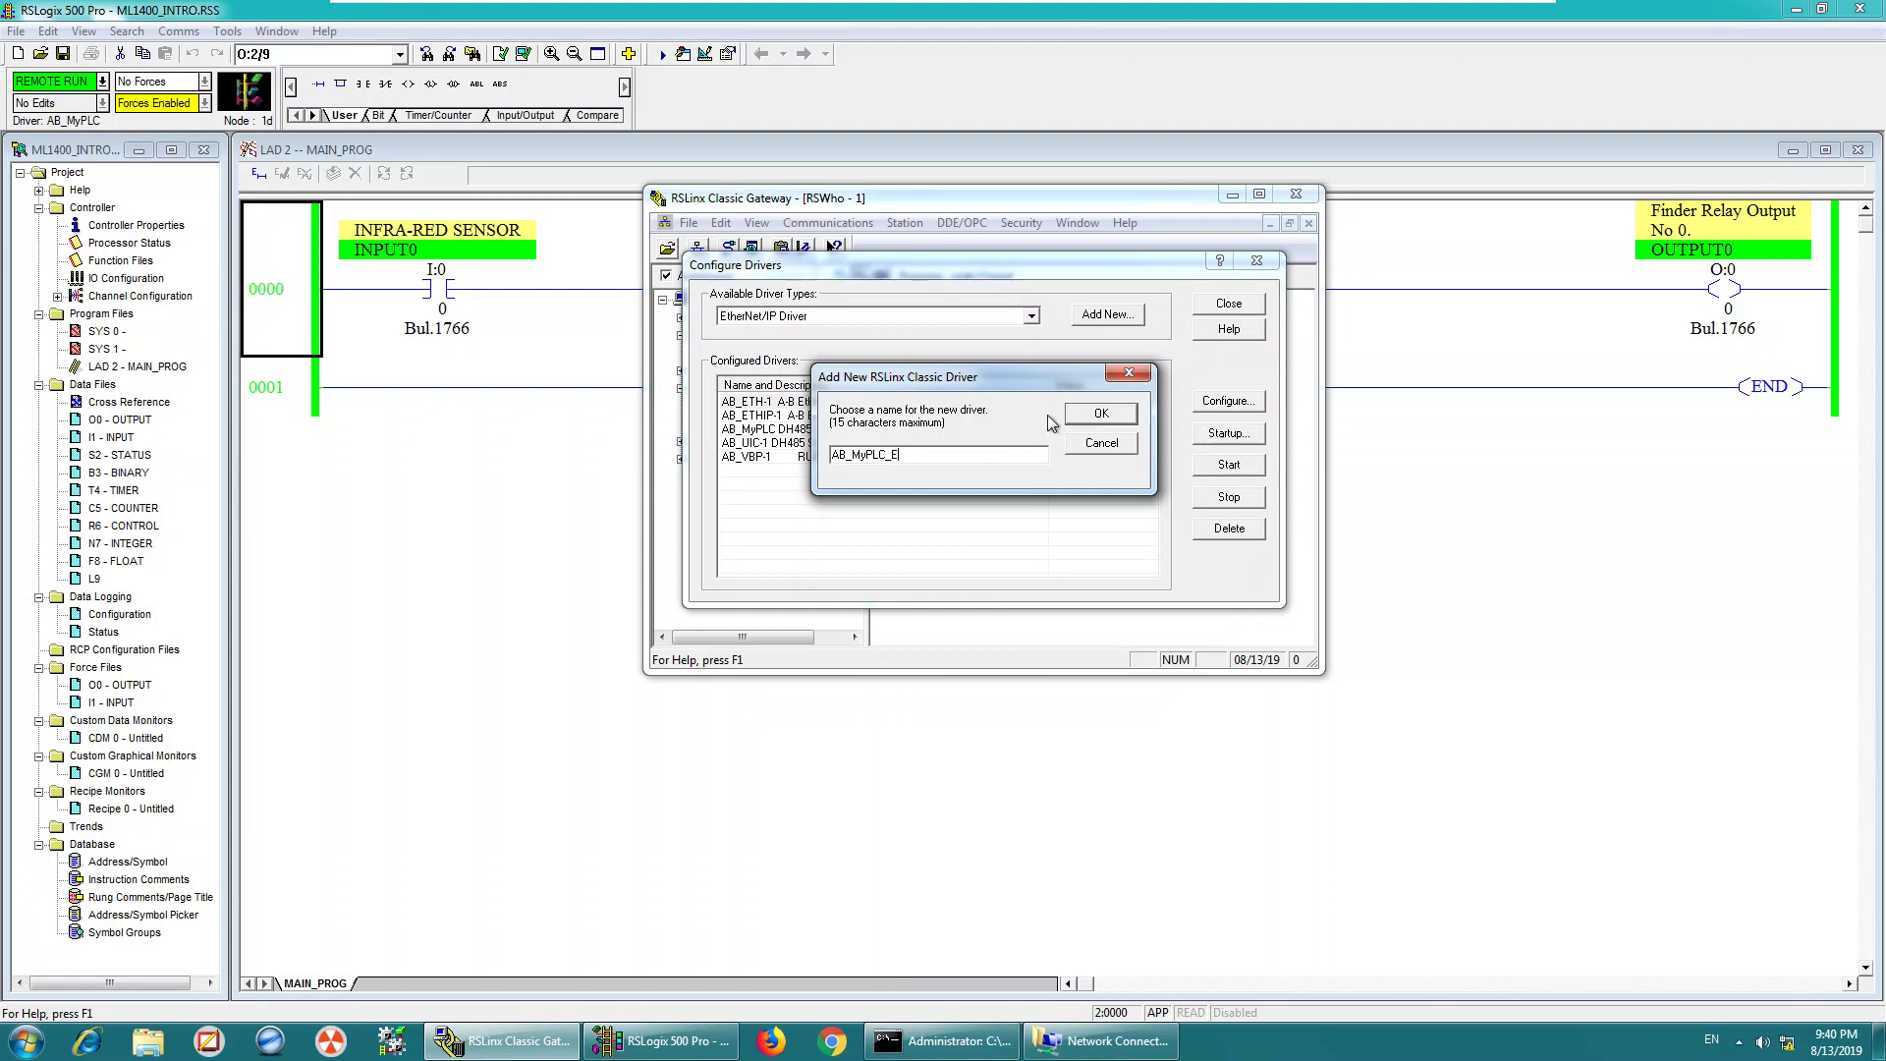
left_click(1088, 422)
Check the computer's IPv4 address in the ipconfig output and select the Intel(R) PRO/1000 MT Network Connection for local subnet browsing.
left_click(992, 417)
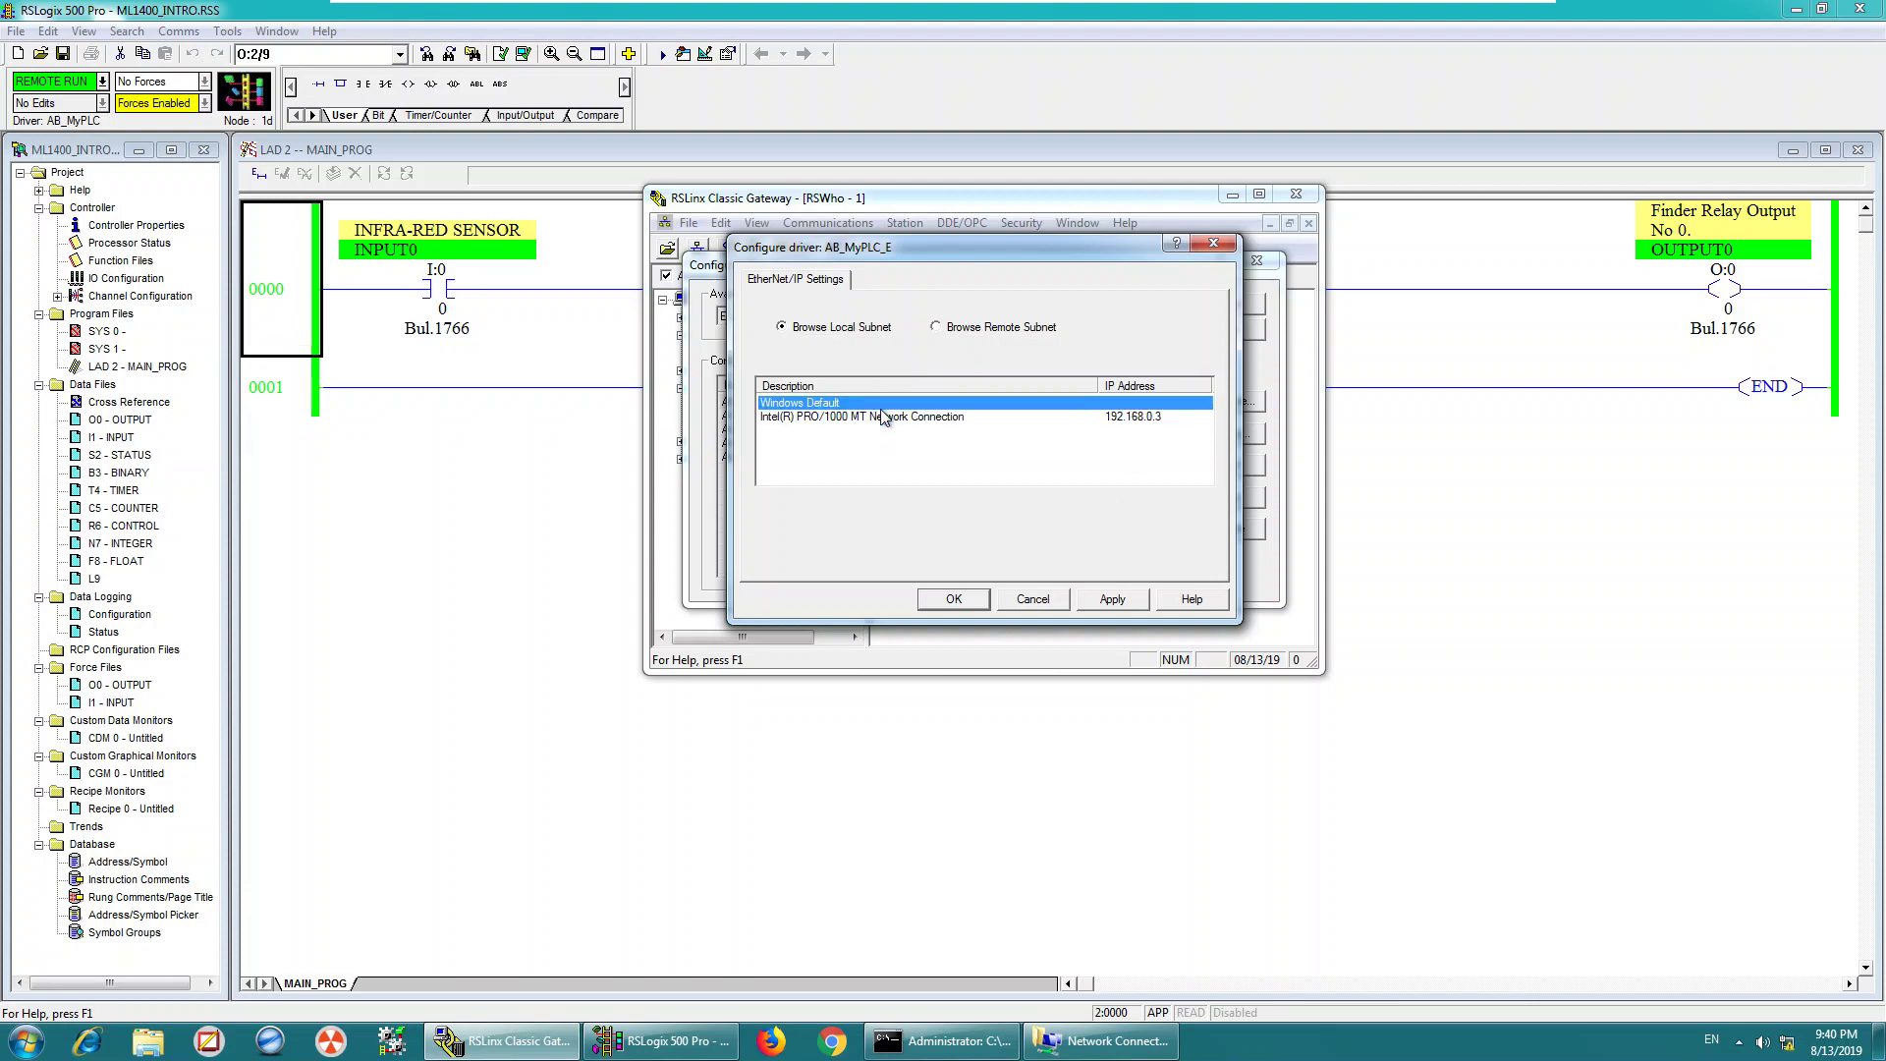
left_click(943, 1040)
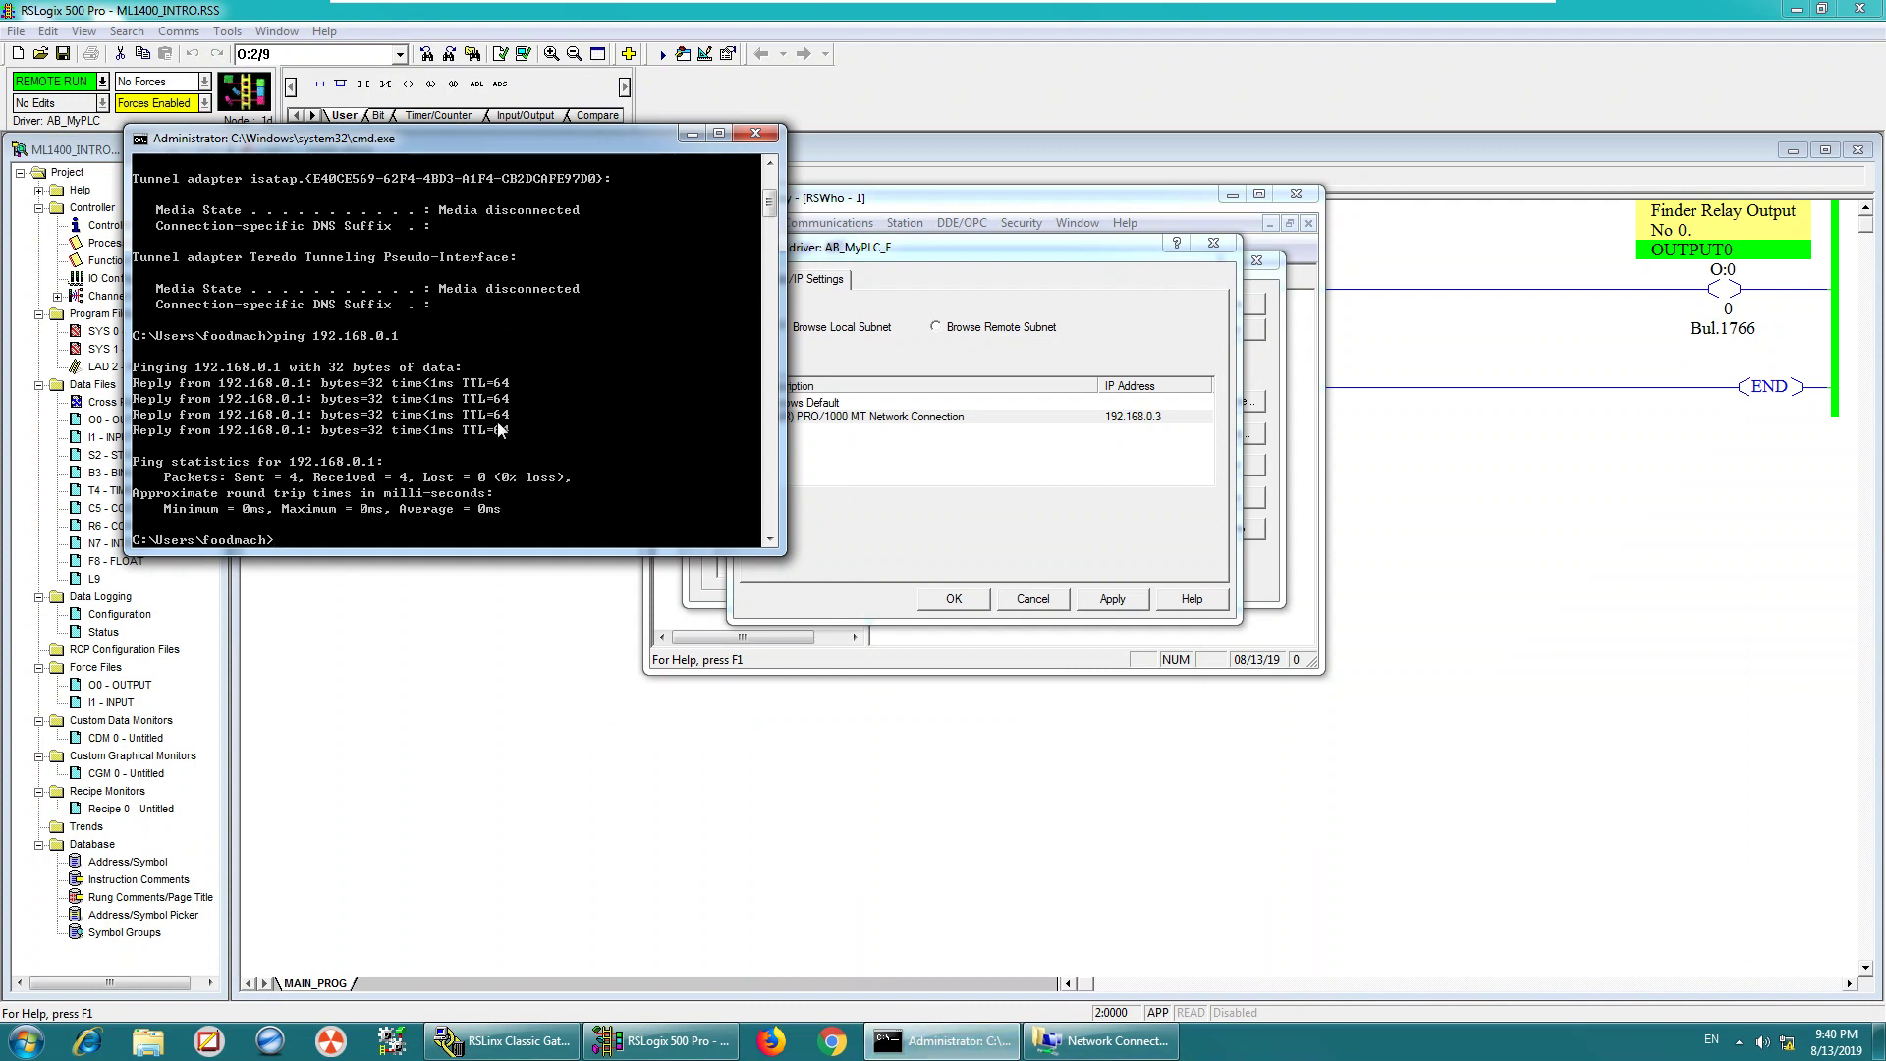
left_click(770, 164)
left_click(771, 164)
left_click(770, 164)
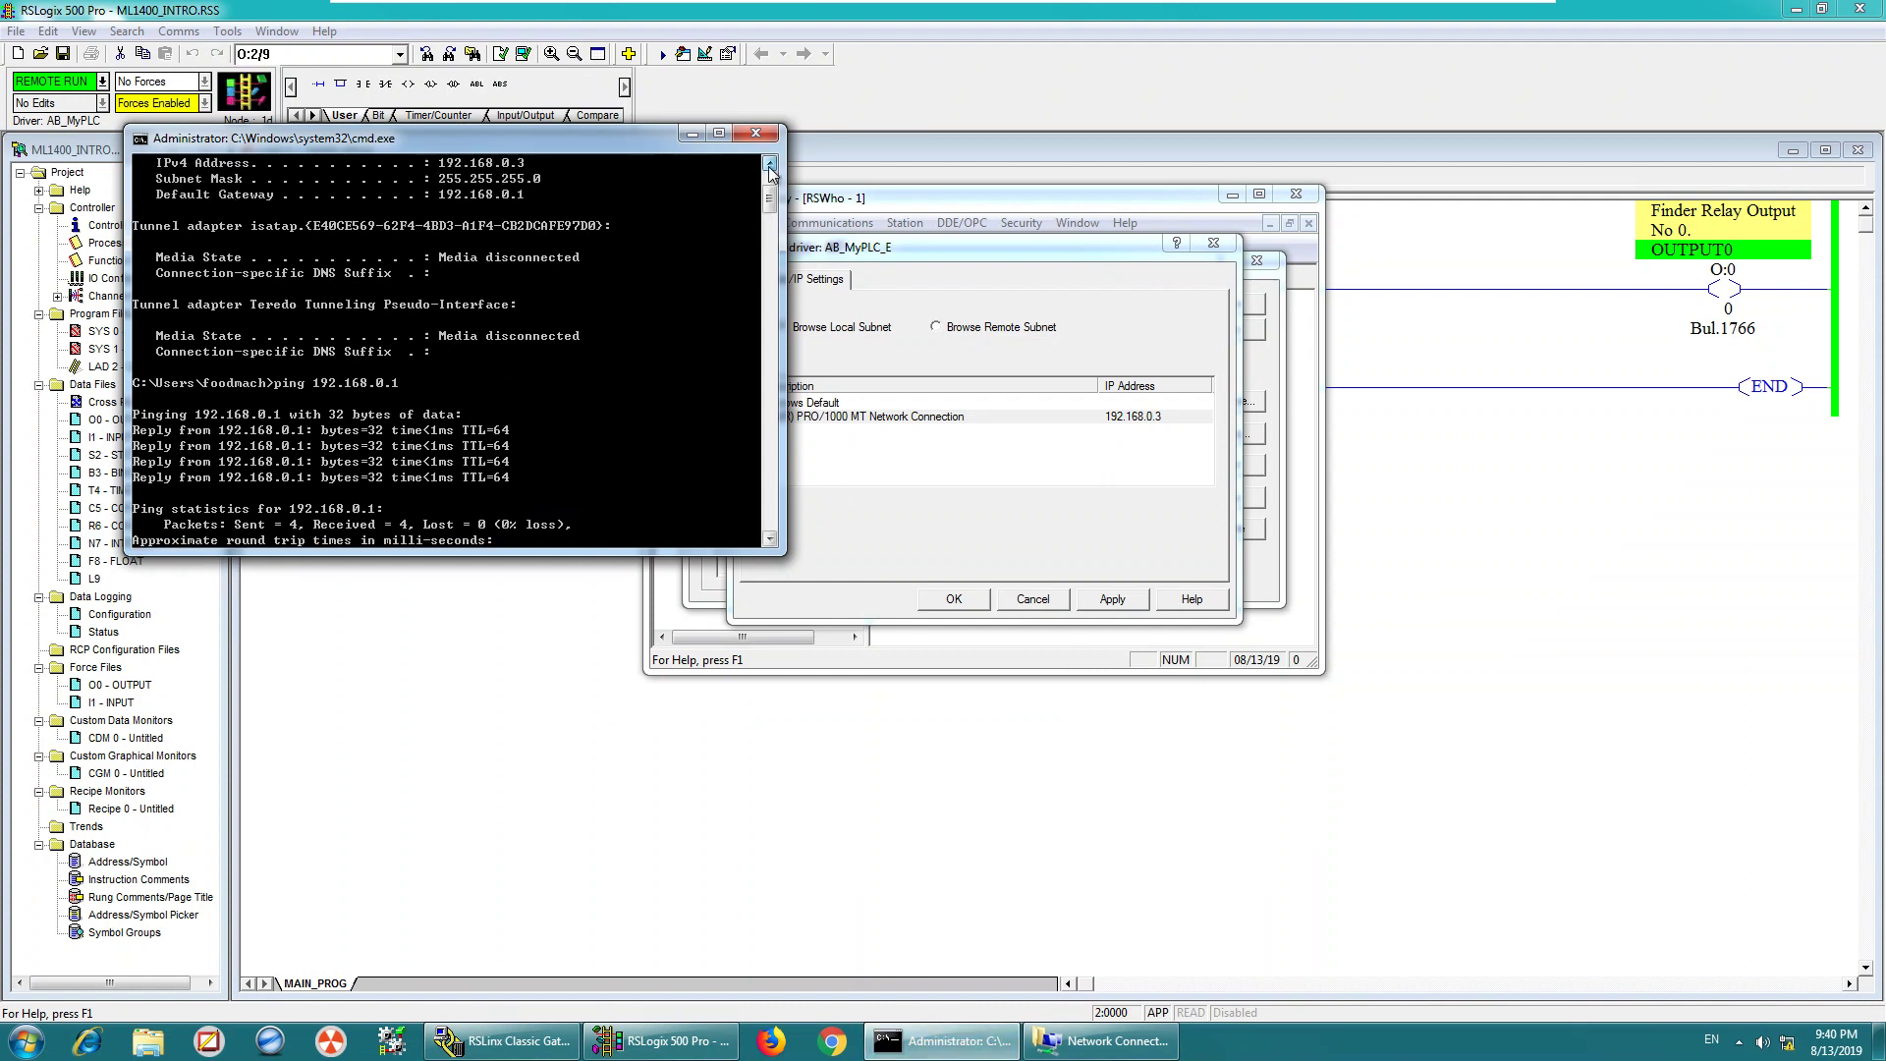
left_click(770, 164)
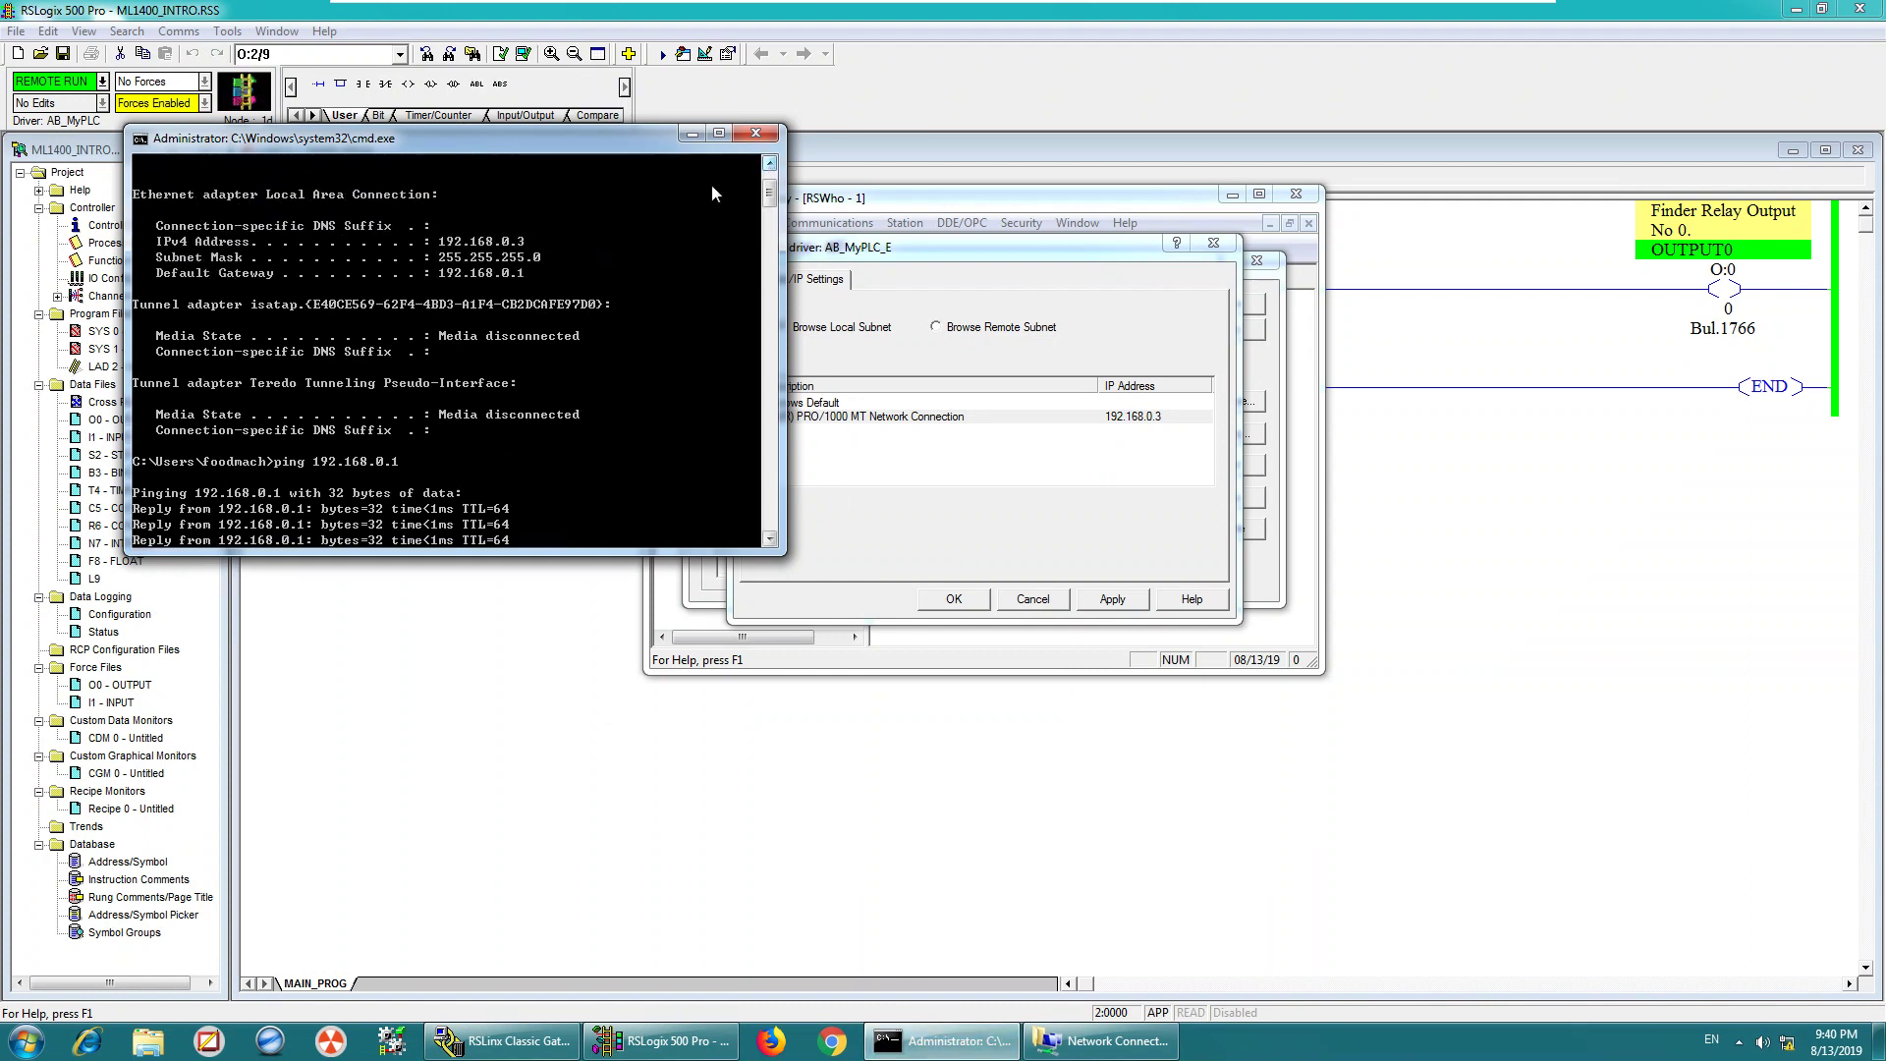
left_click(982, 419)
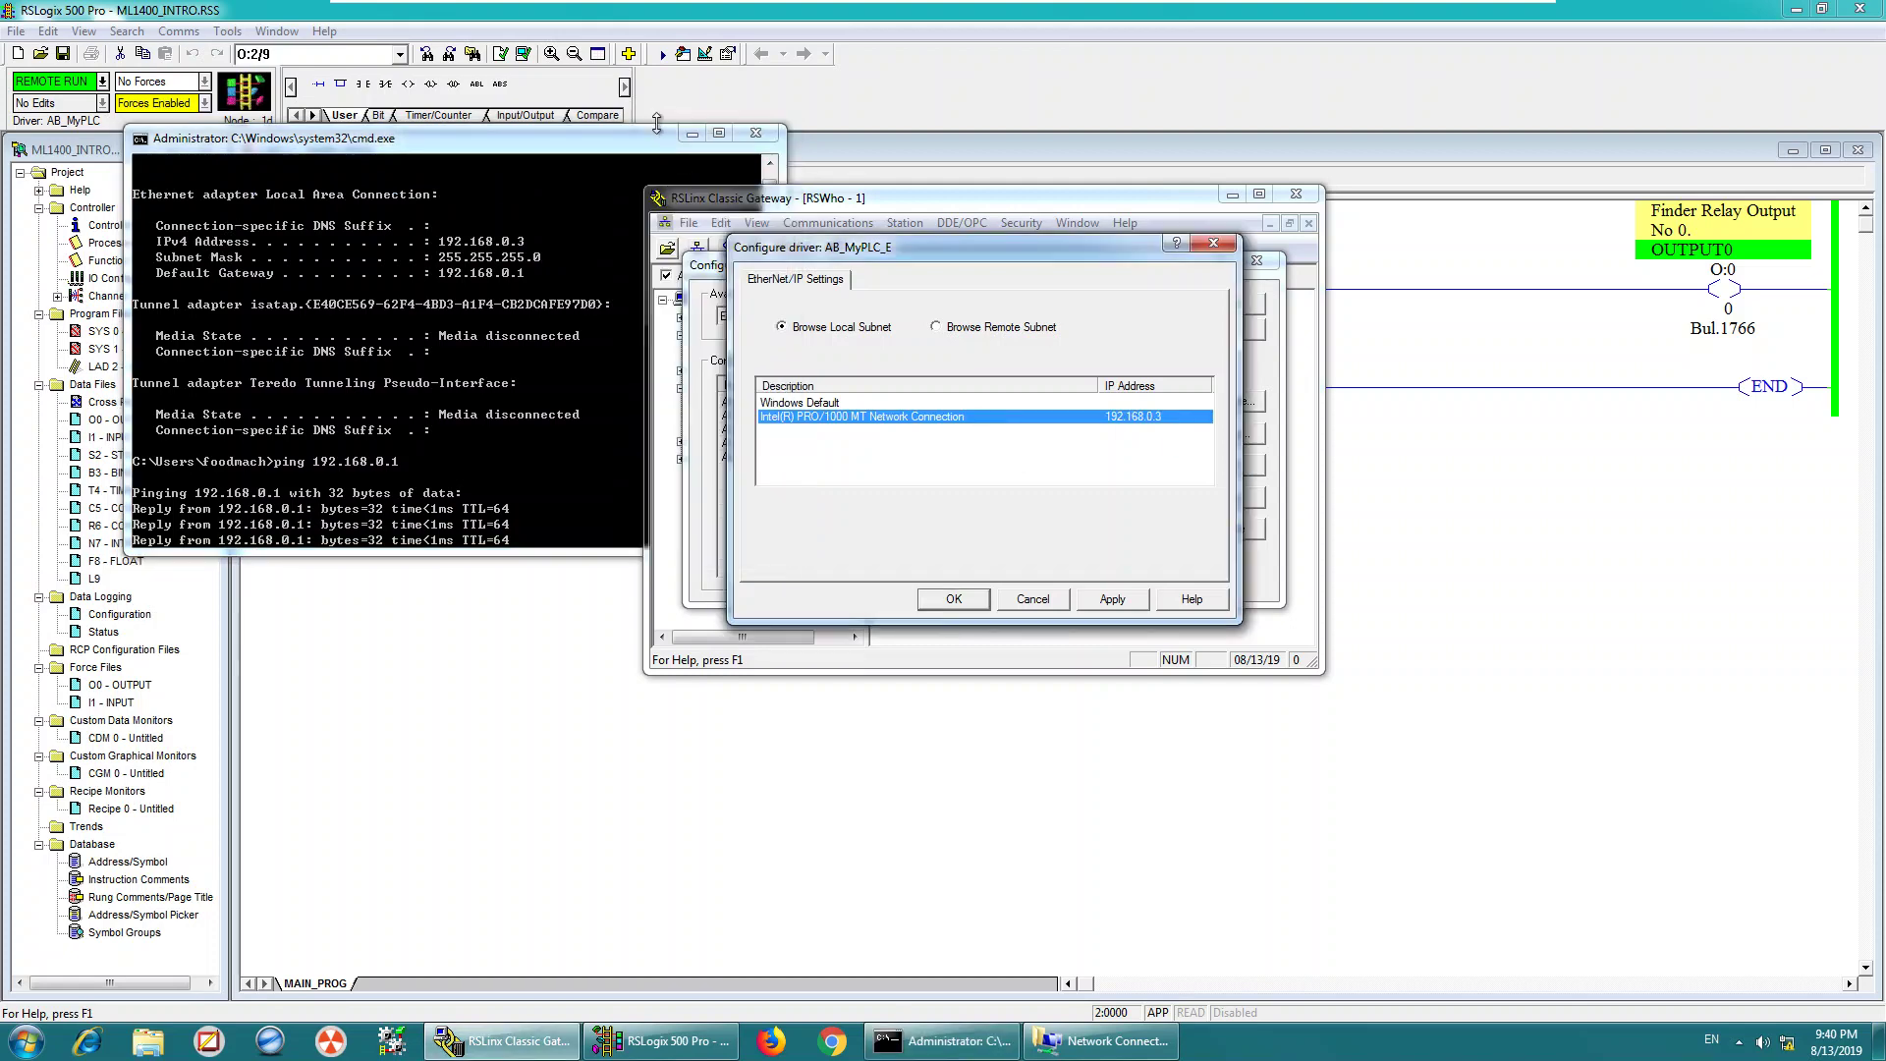
left_click(693, 134)
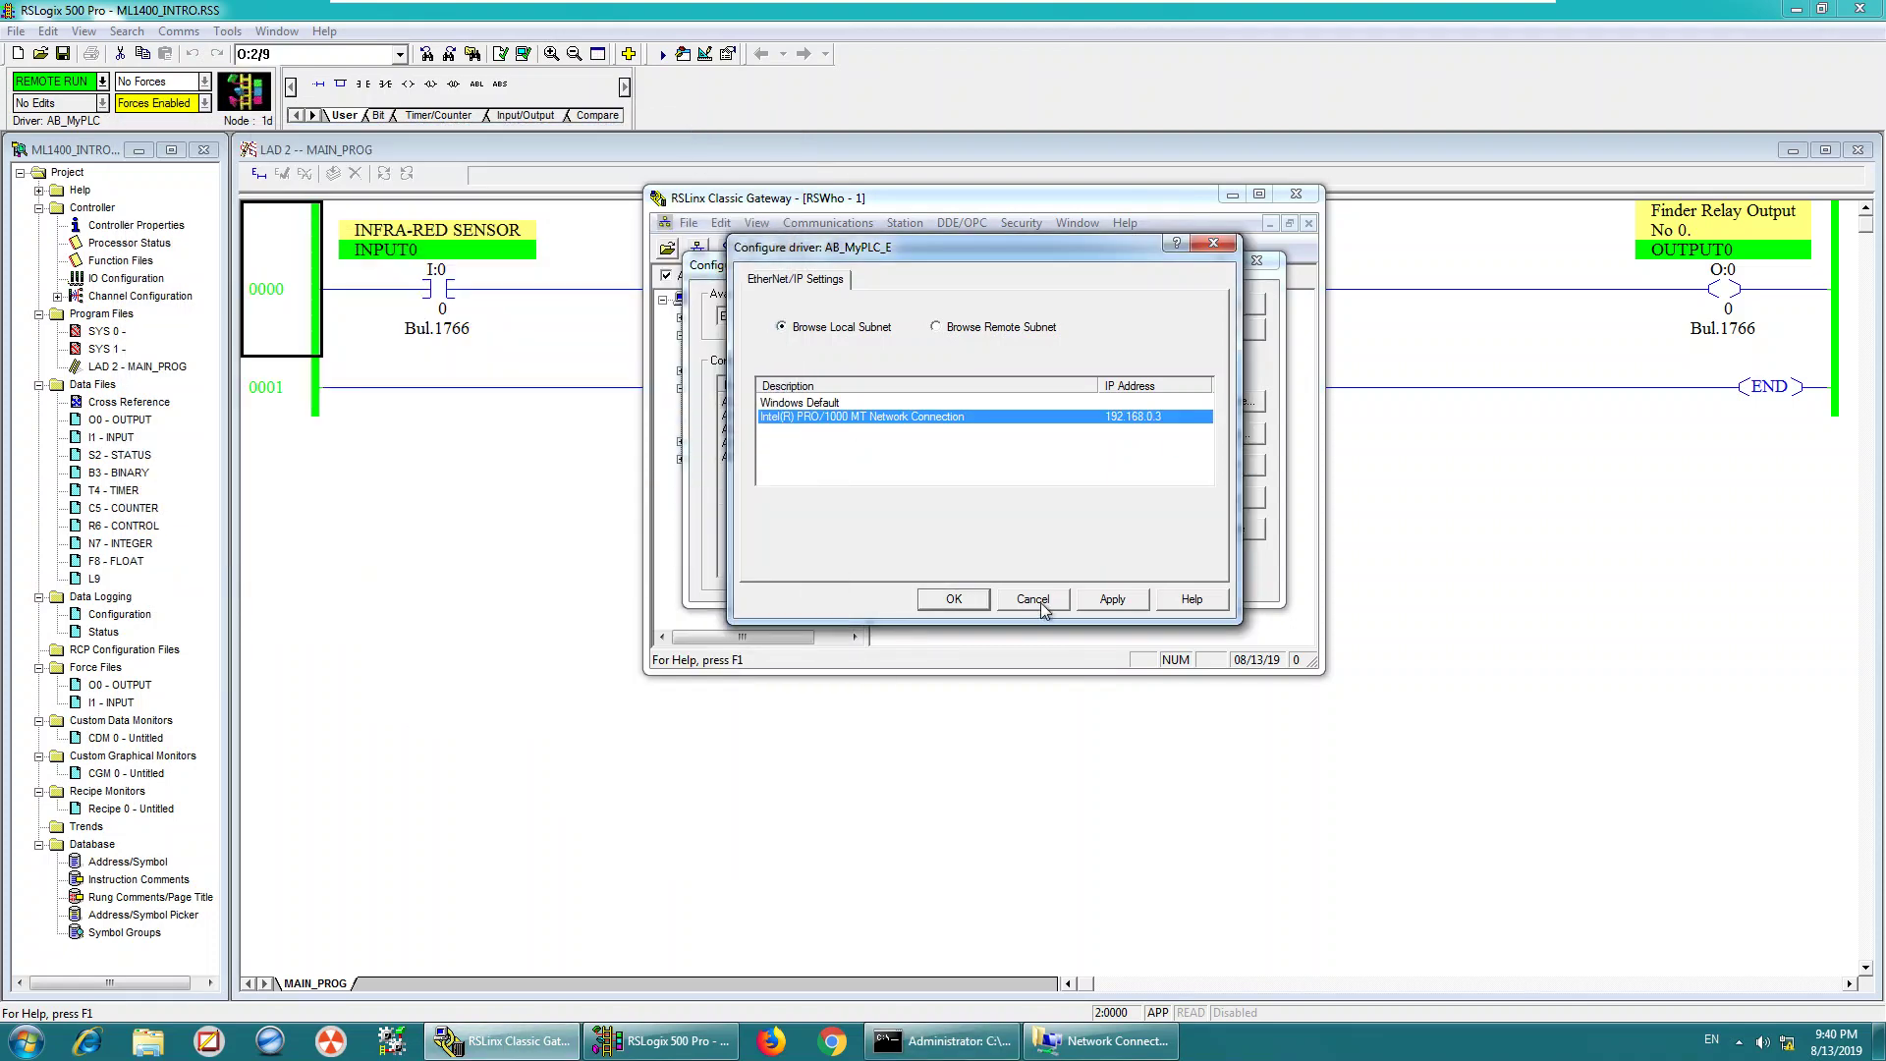
Set the AB_MyPLC_E driver to browse a remote subnet with IP address 192.168.0.10 and a subnet mask beginning 255.255.255, and apply it.
left_click(993, 330)
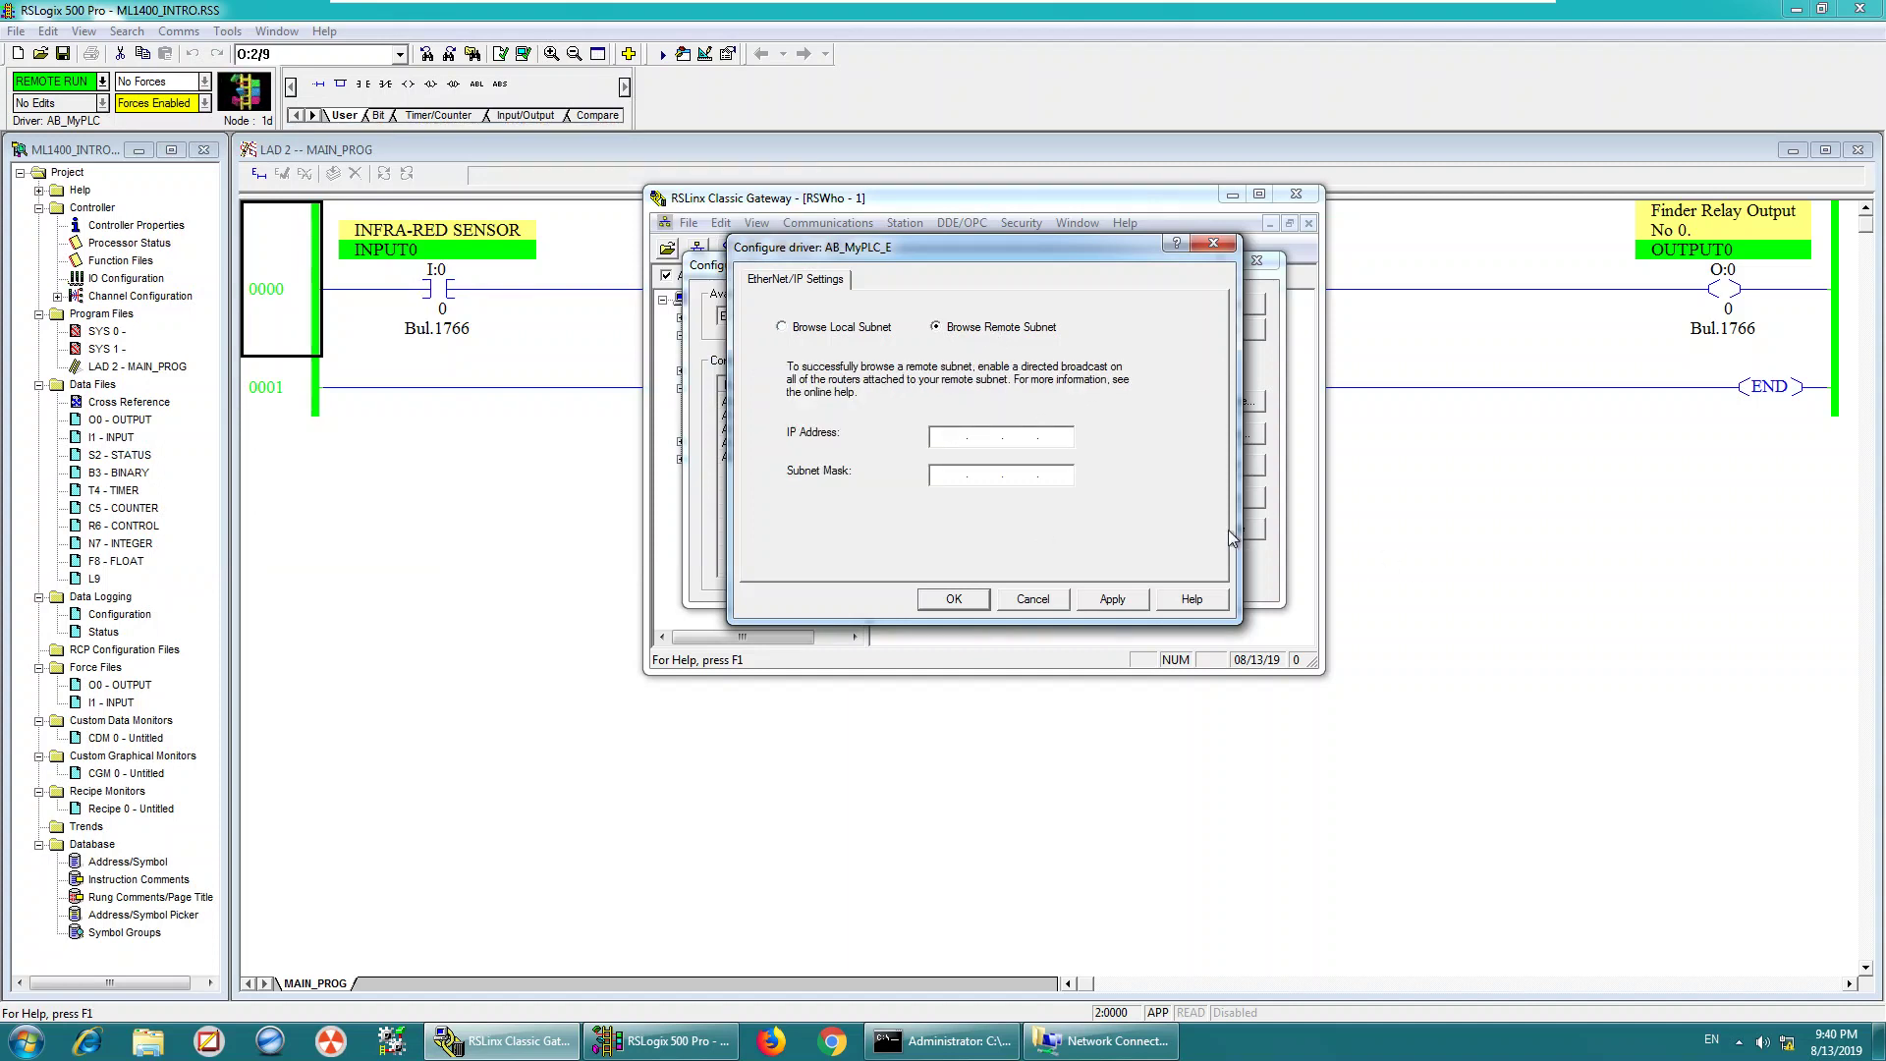
type("192 . ")
type("16")
type("8 . 0 . 10")
type("255.")
type("255.2")
type("55")
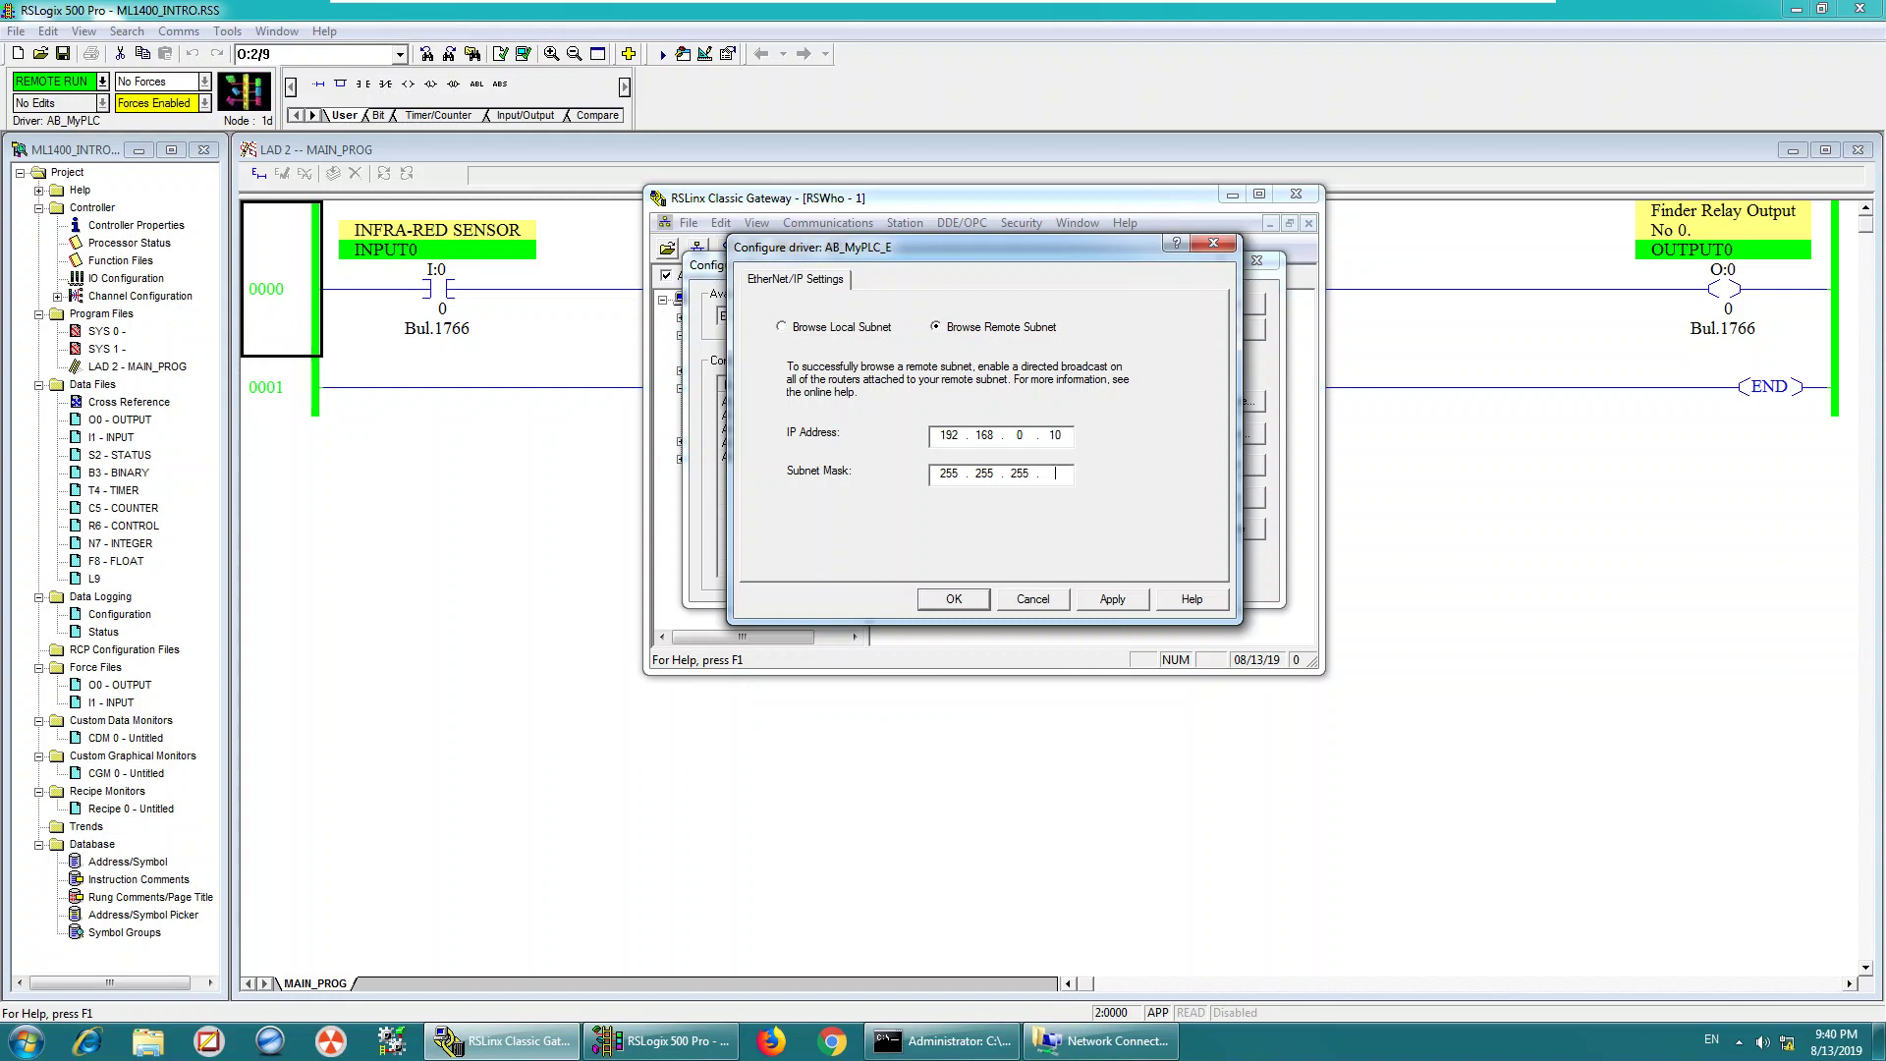
left_click(1110, 601)
left_click(957, 599)
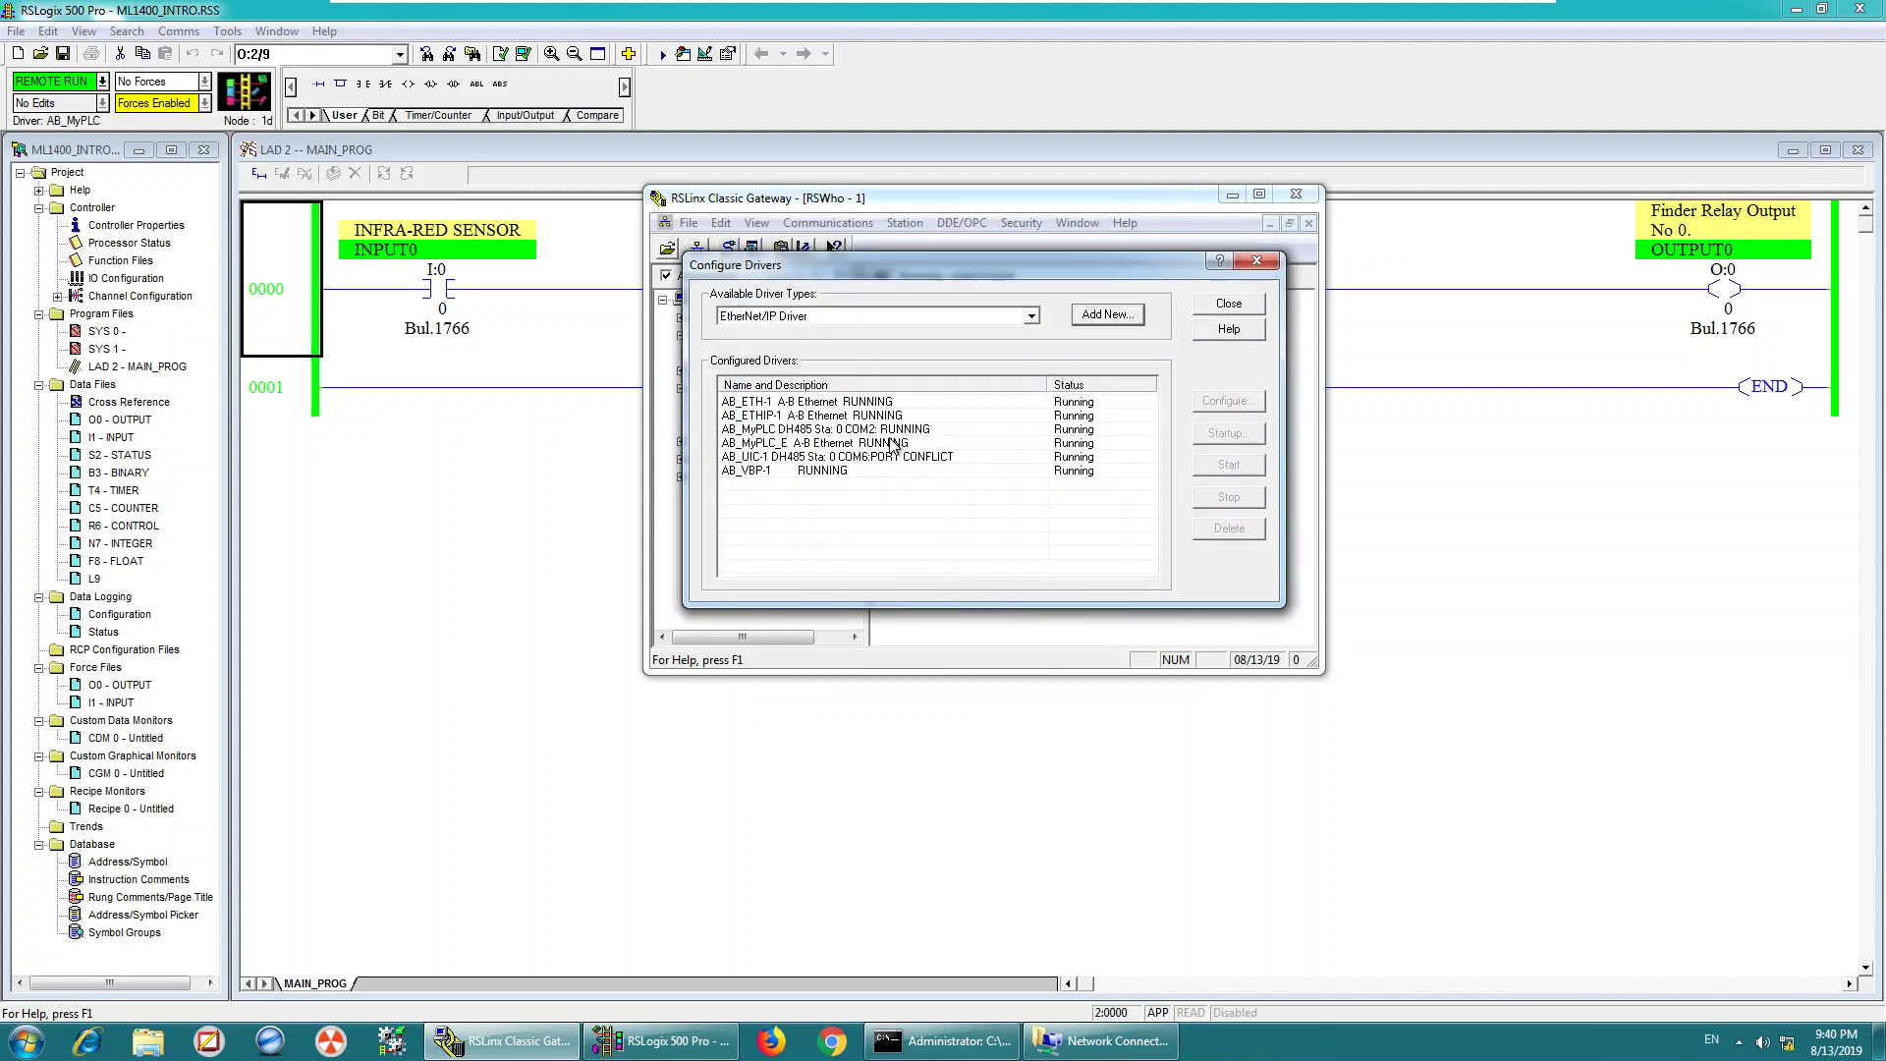
Close the driver configuration, browse the AB_MyPLC_E Ethernet driver in RSWho for nodes, and minimize RSLinx Classic.
left_click(843, 458)
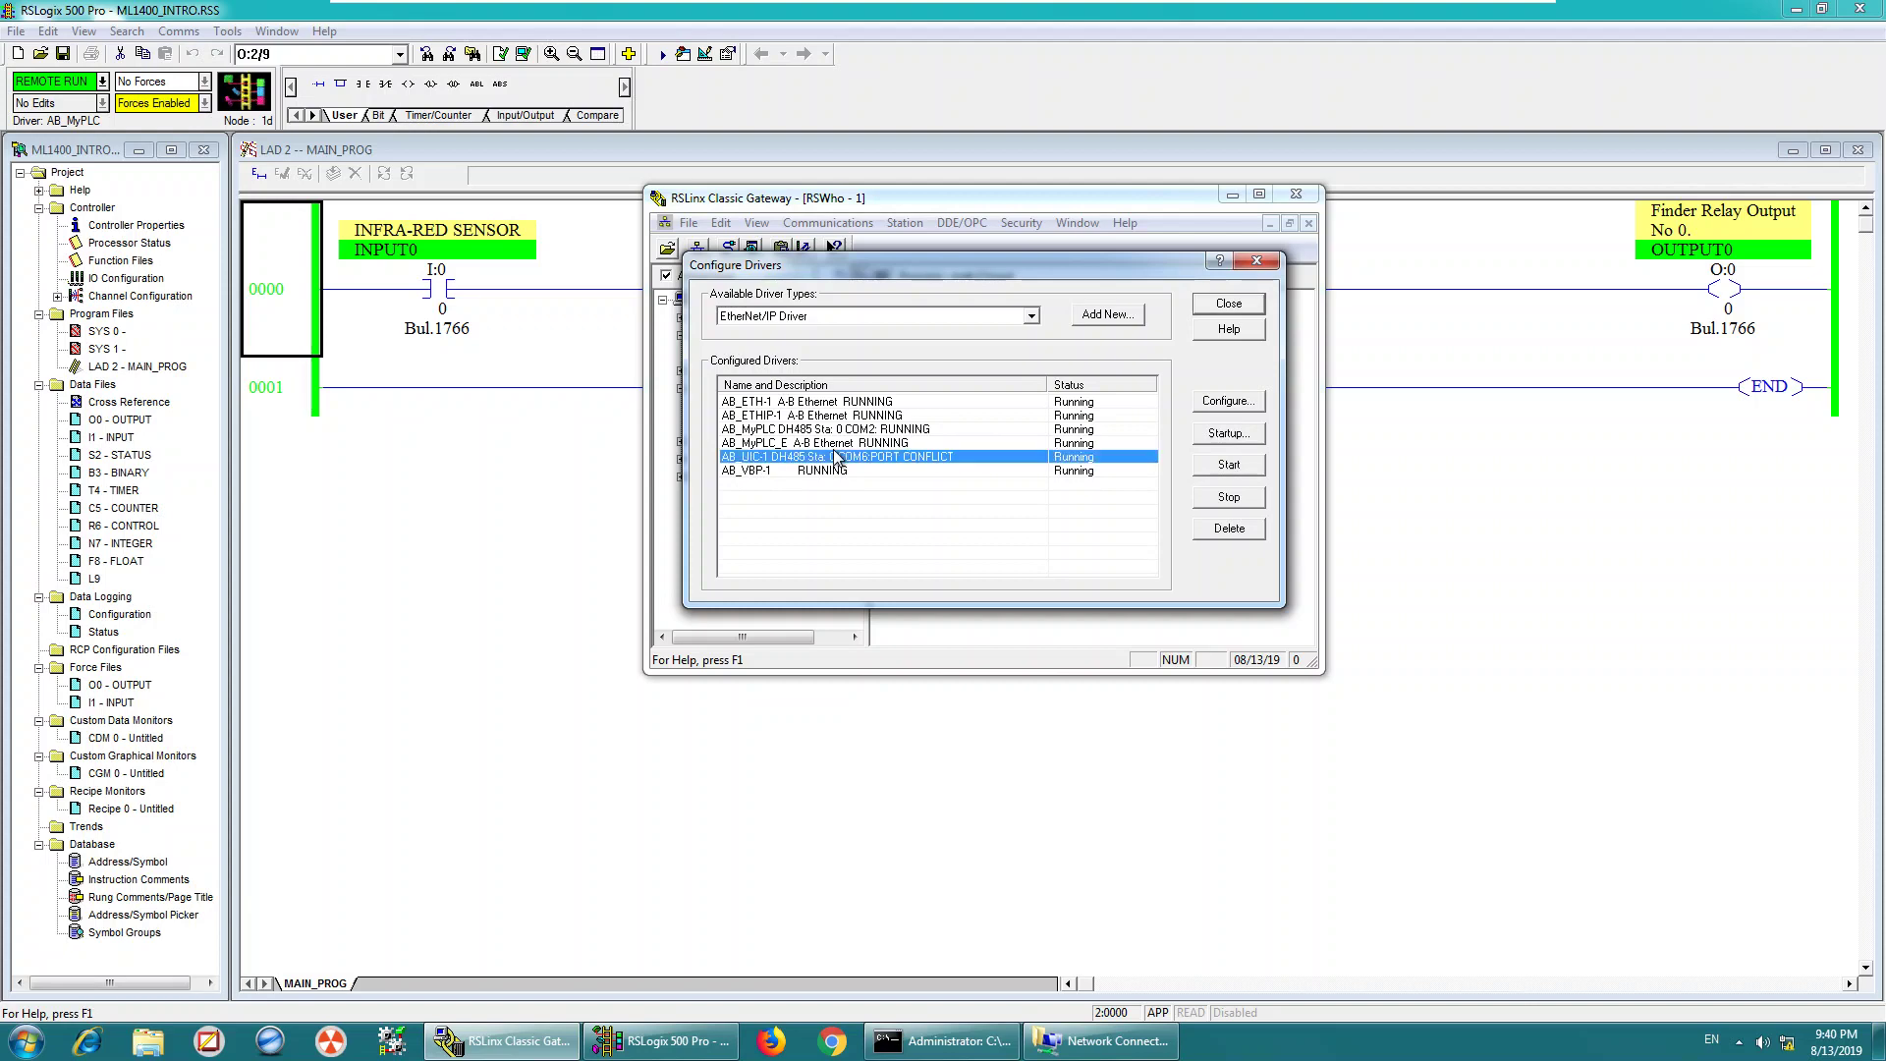
left_click(837, 444)
left_click(1233, 304)
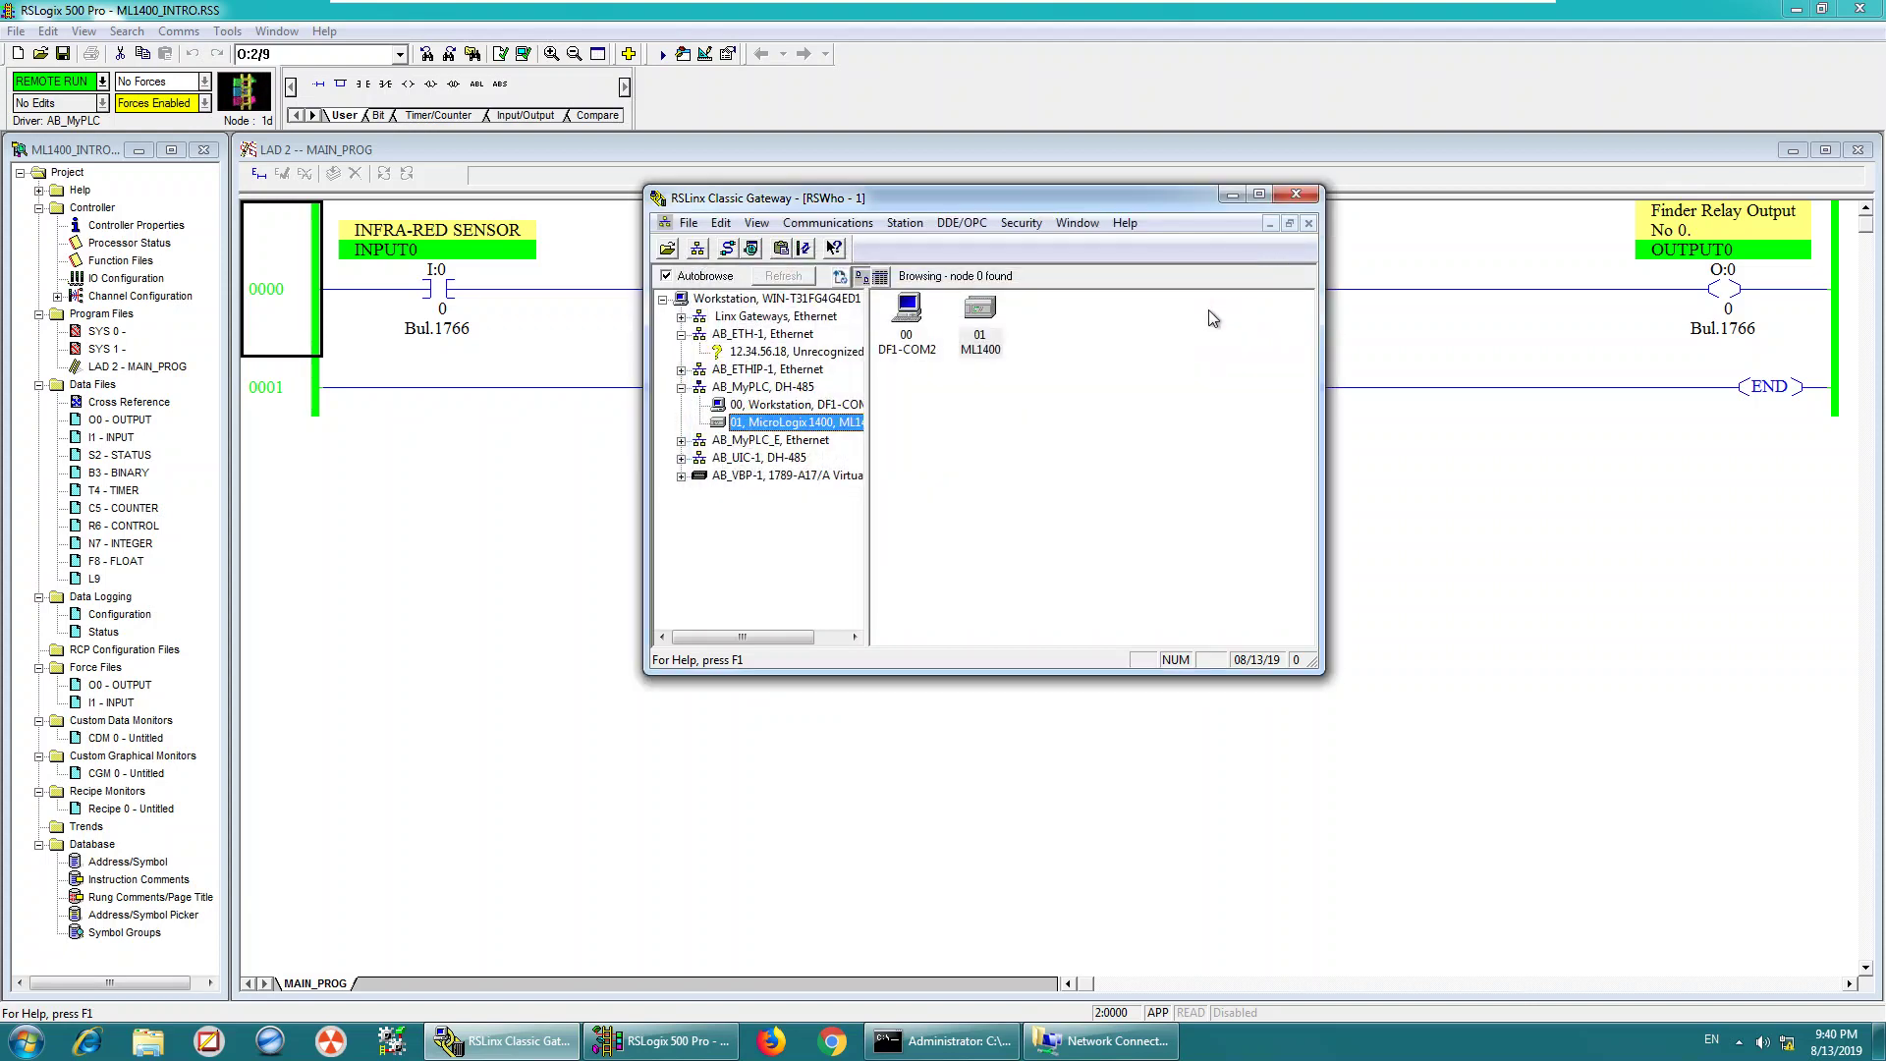
left_click(684, 444)
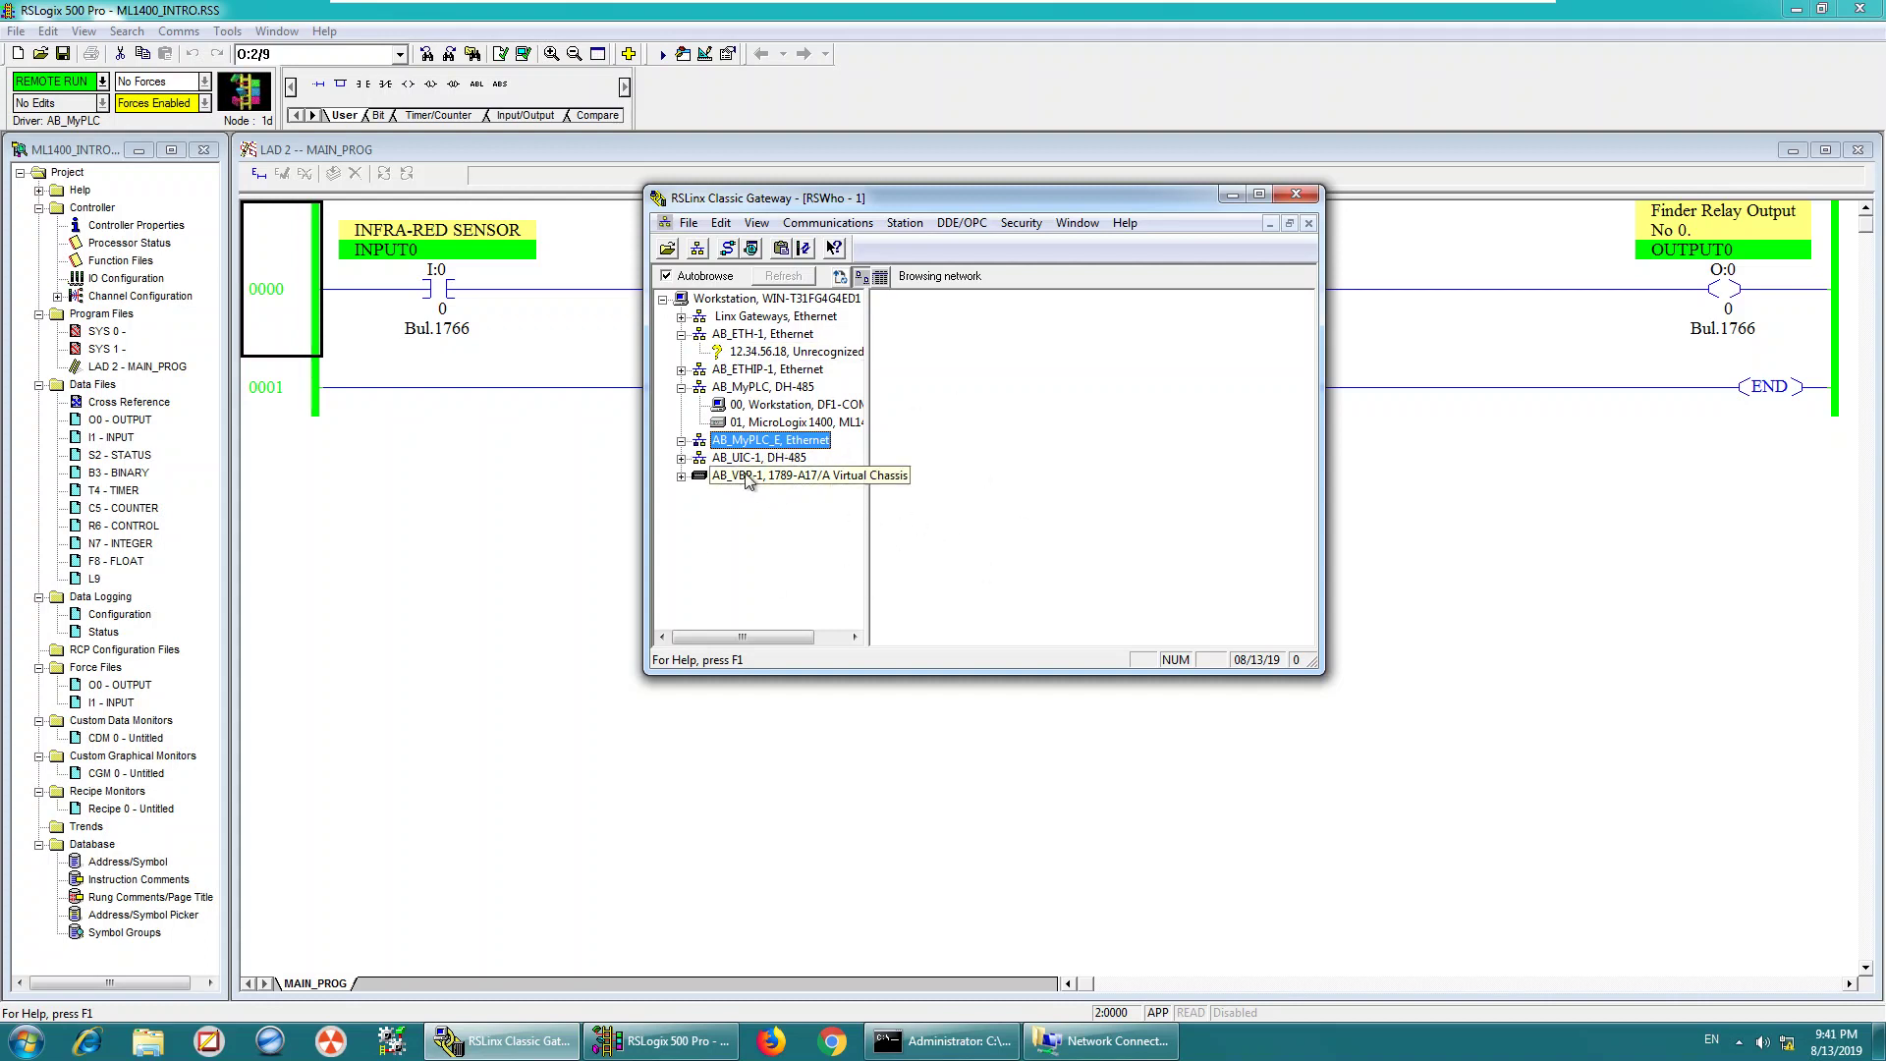
left_click(1230, 197)
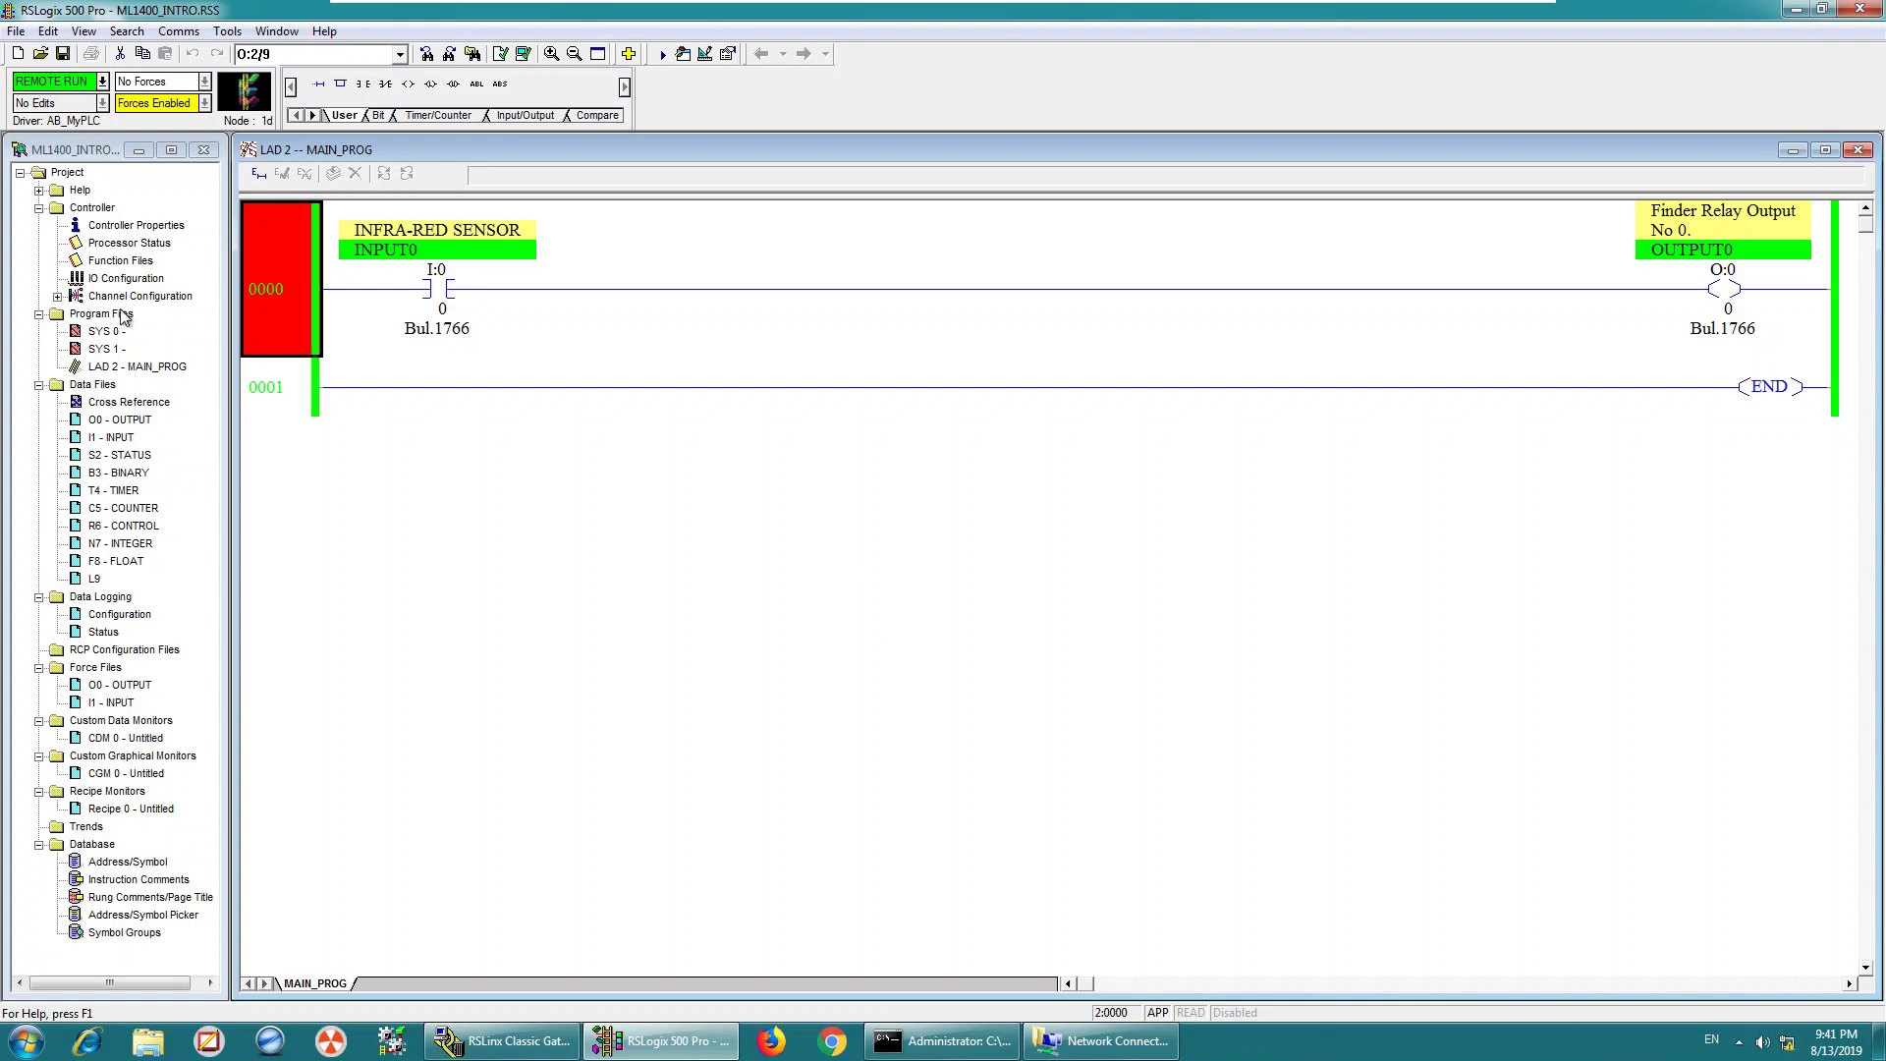
Open the controller's Channel 1 Ethernet configuration and disable BOOTP, leaving DHCP off.
left_click(130, 298)
left_click(57, 296)
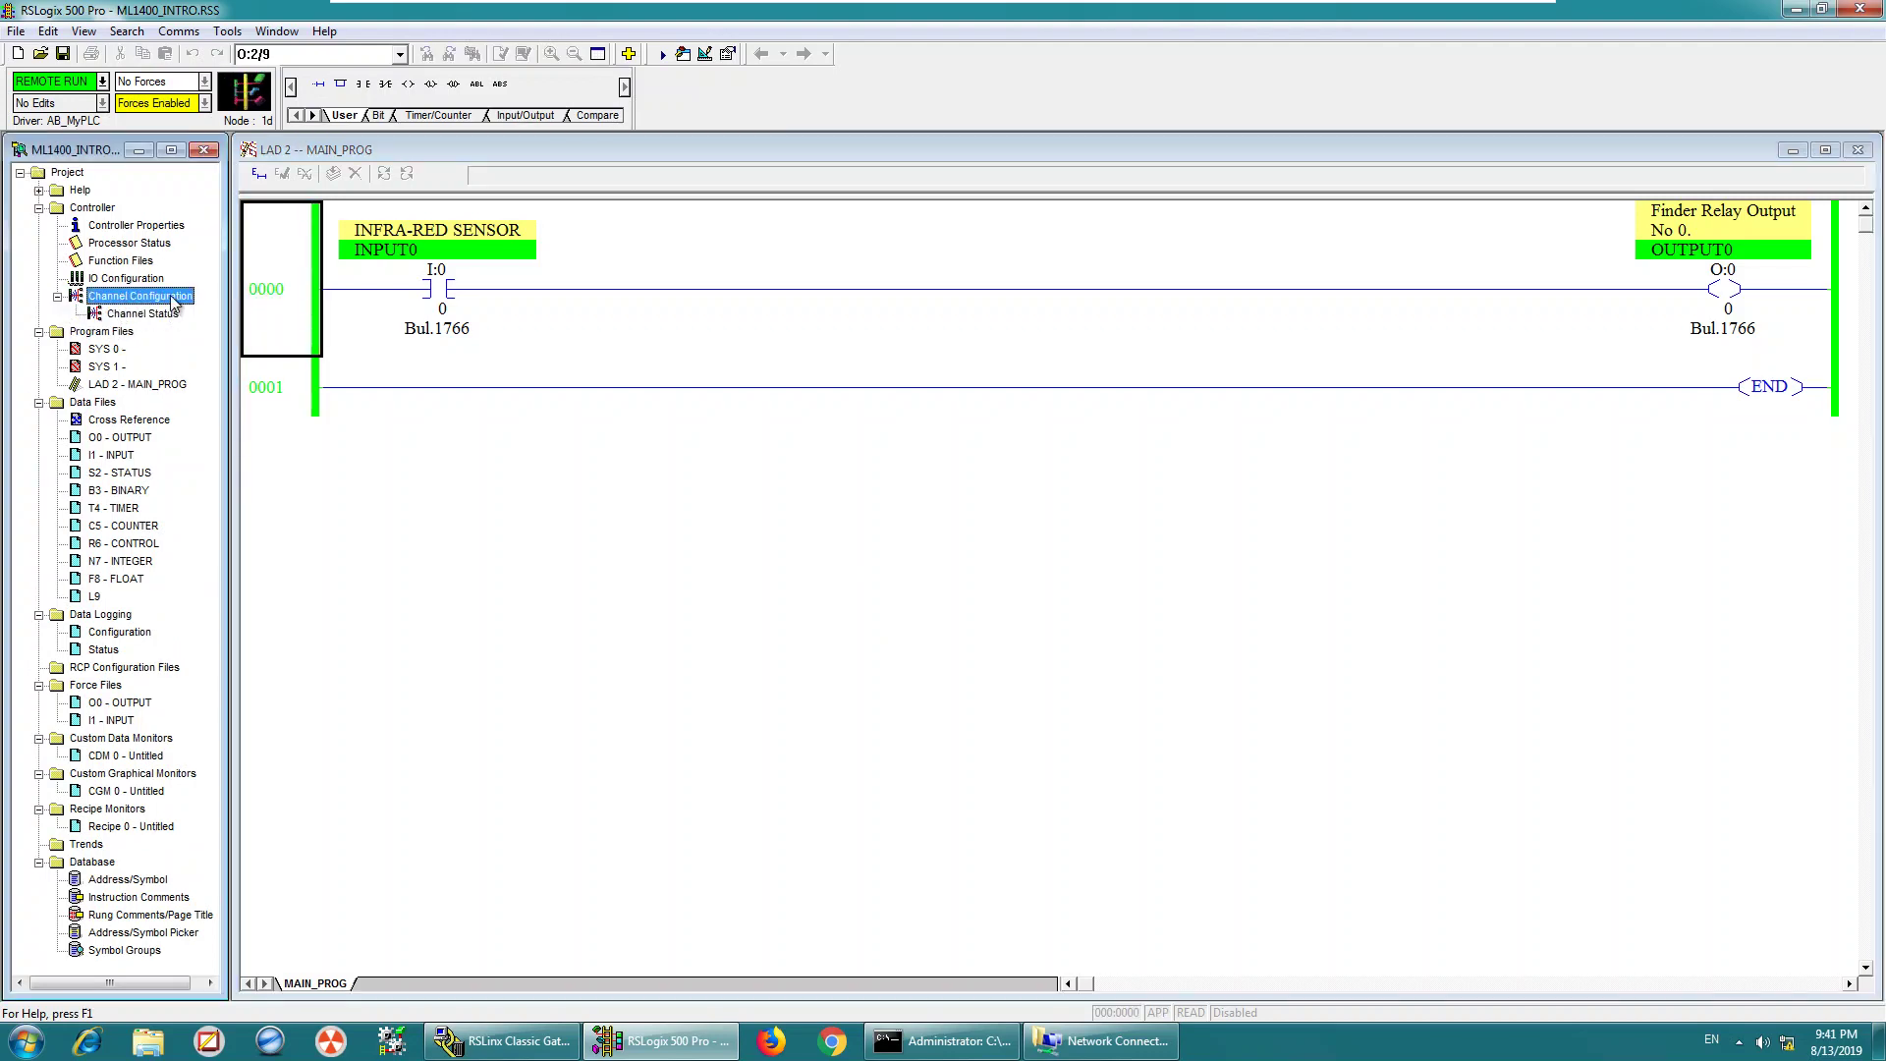
double_click(173, 298)
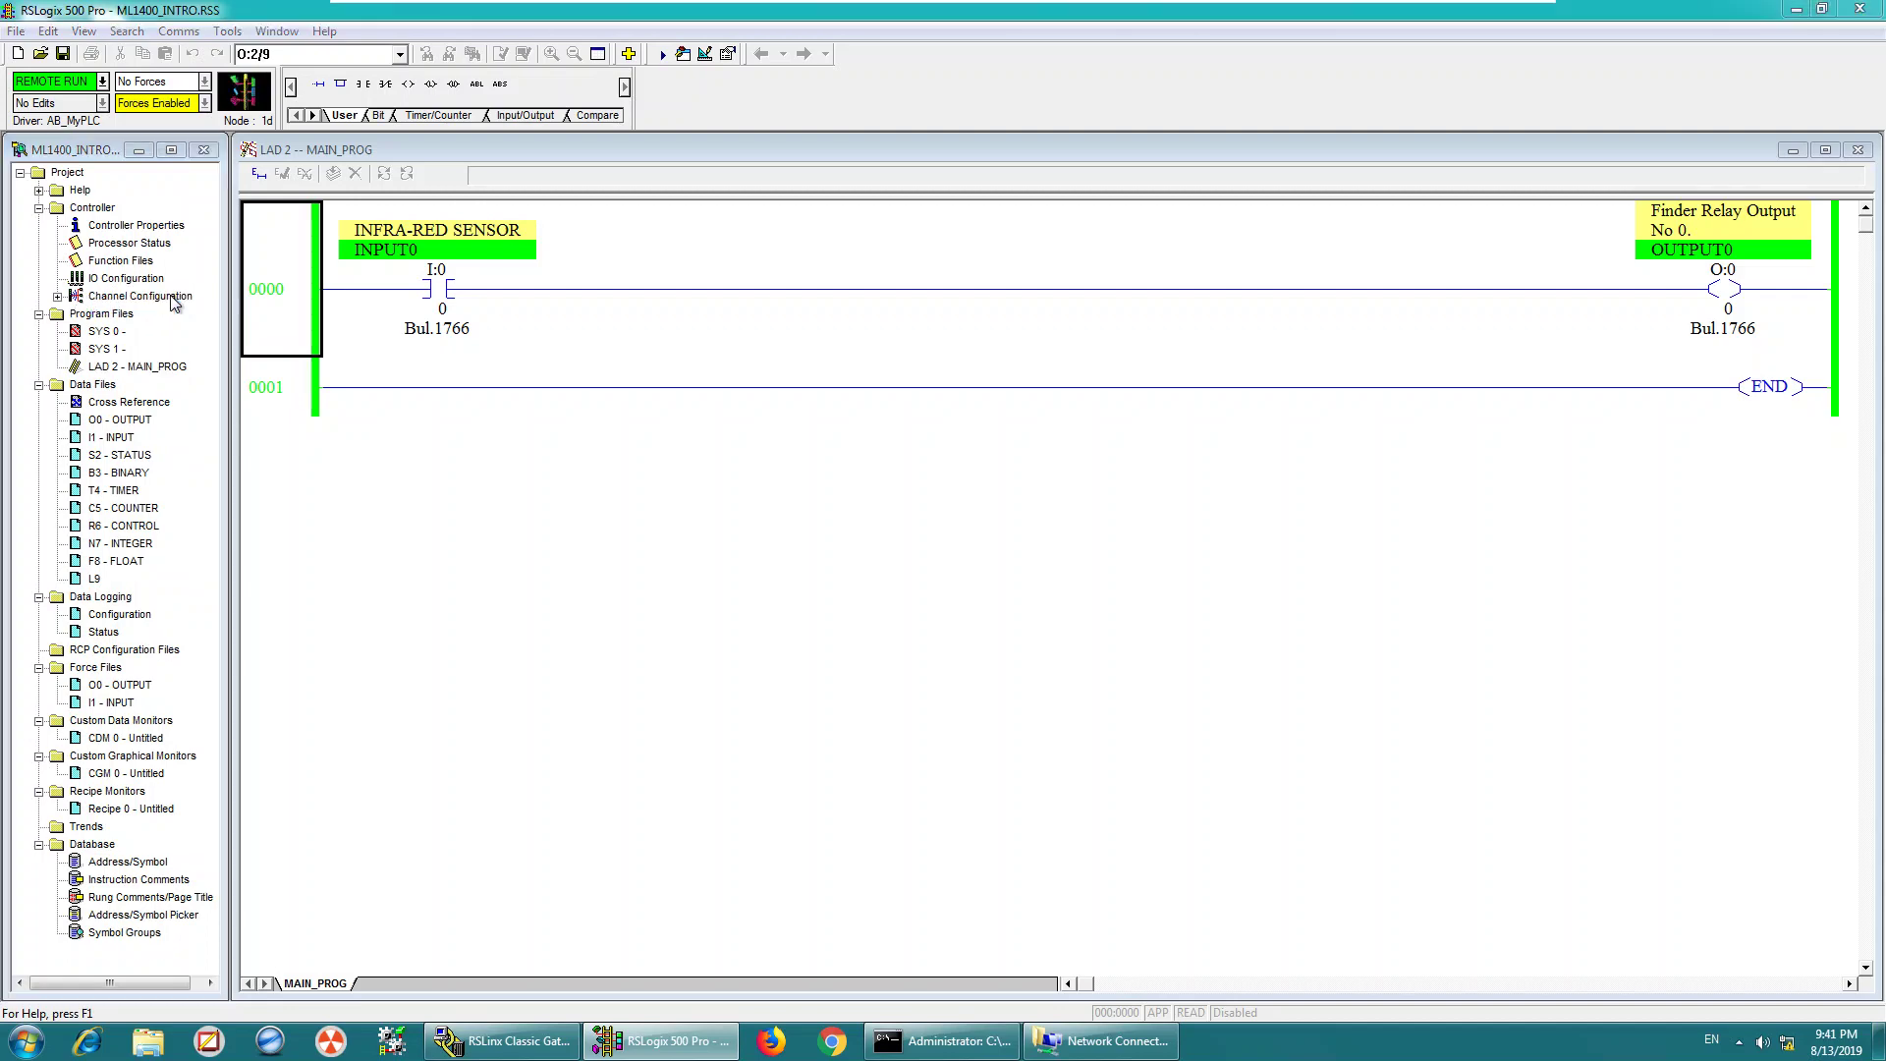
left_click(813, 213)
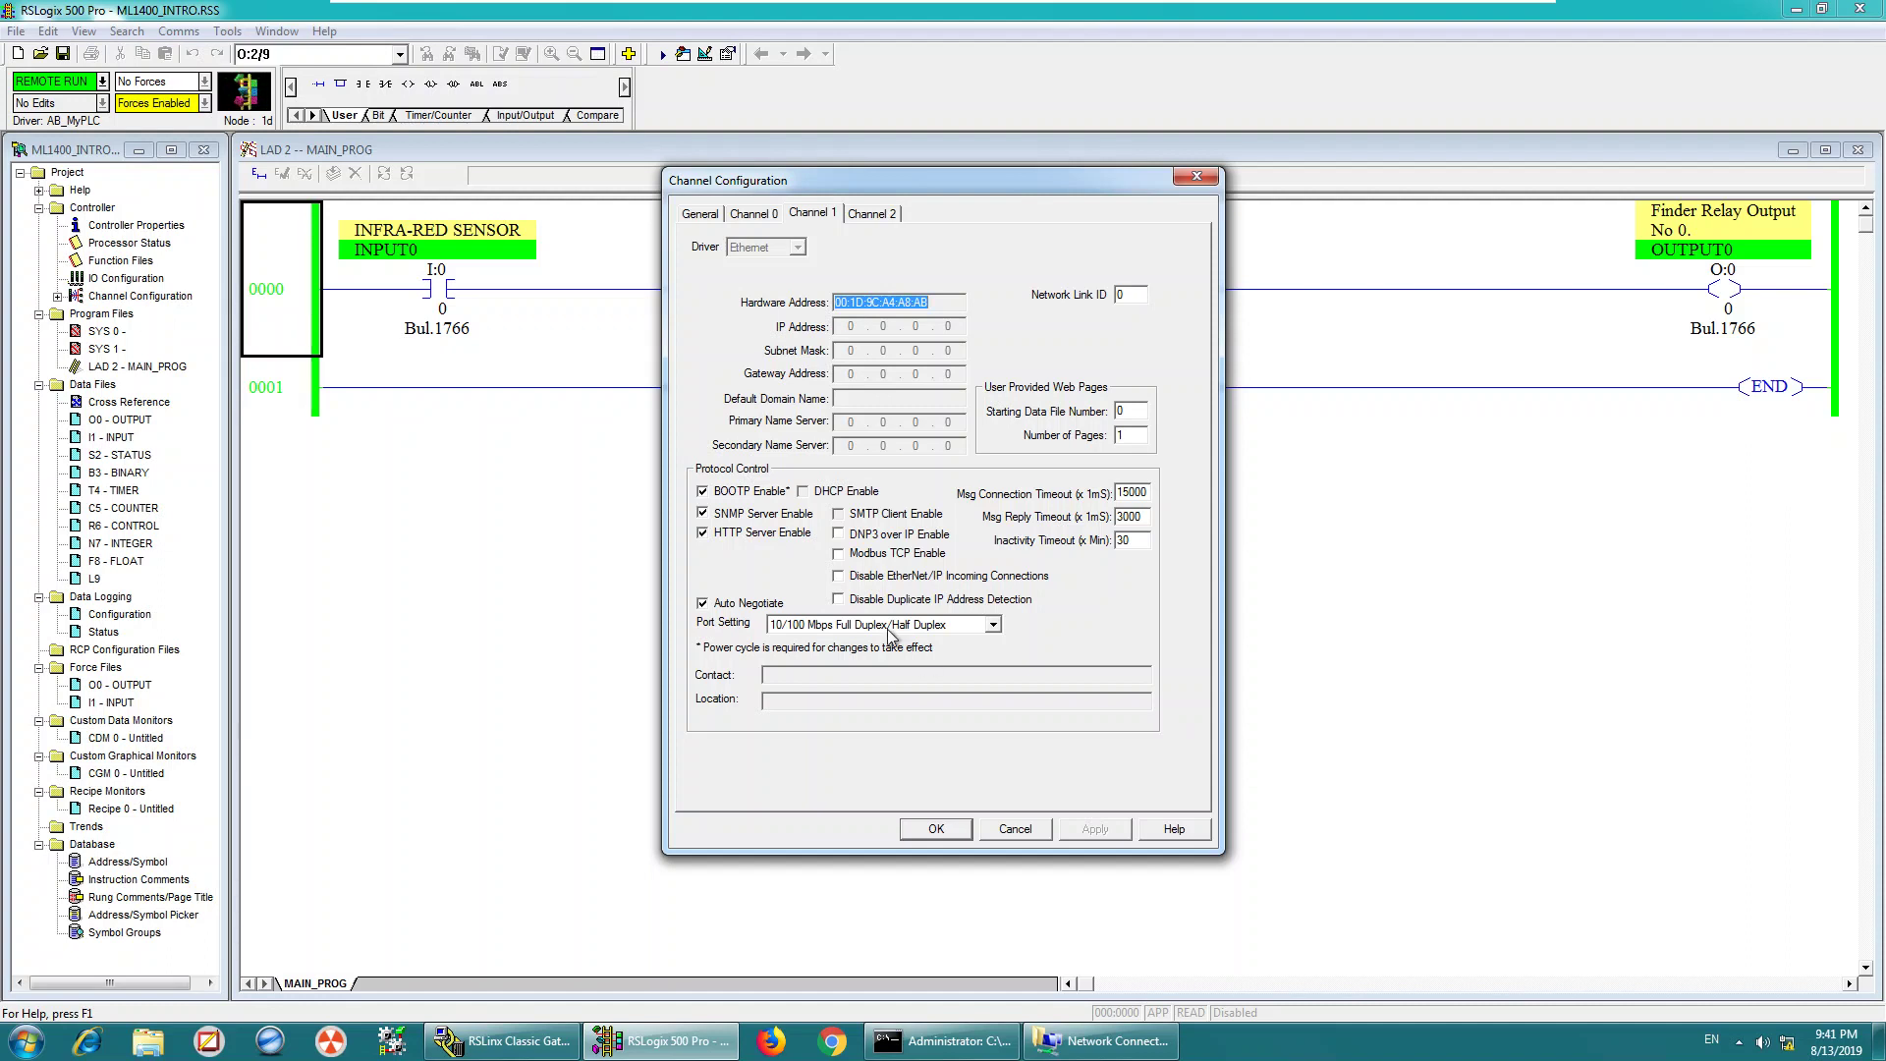
left_click(702, 492)
left_click(702, 492)
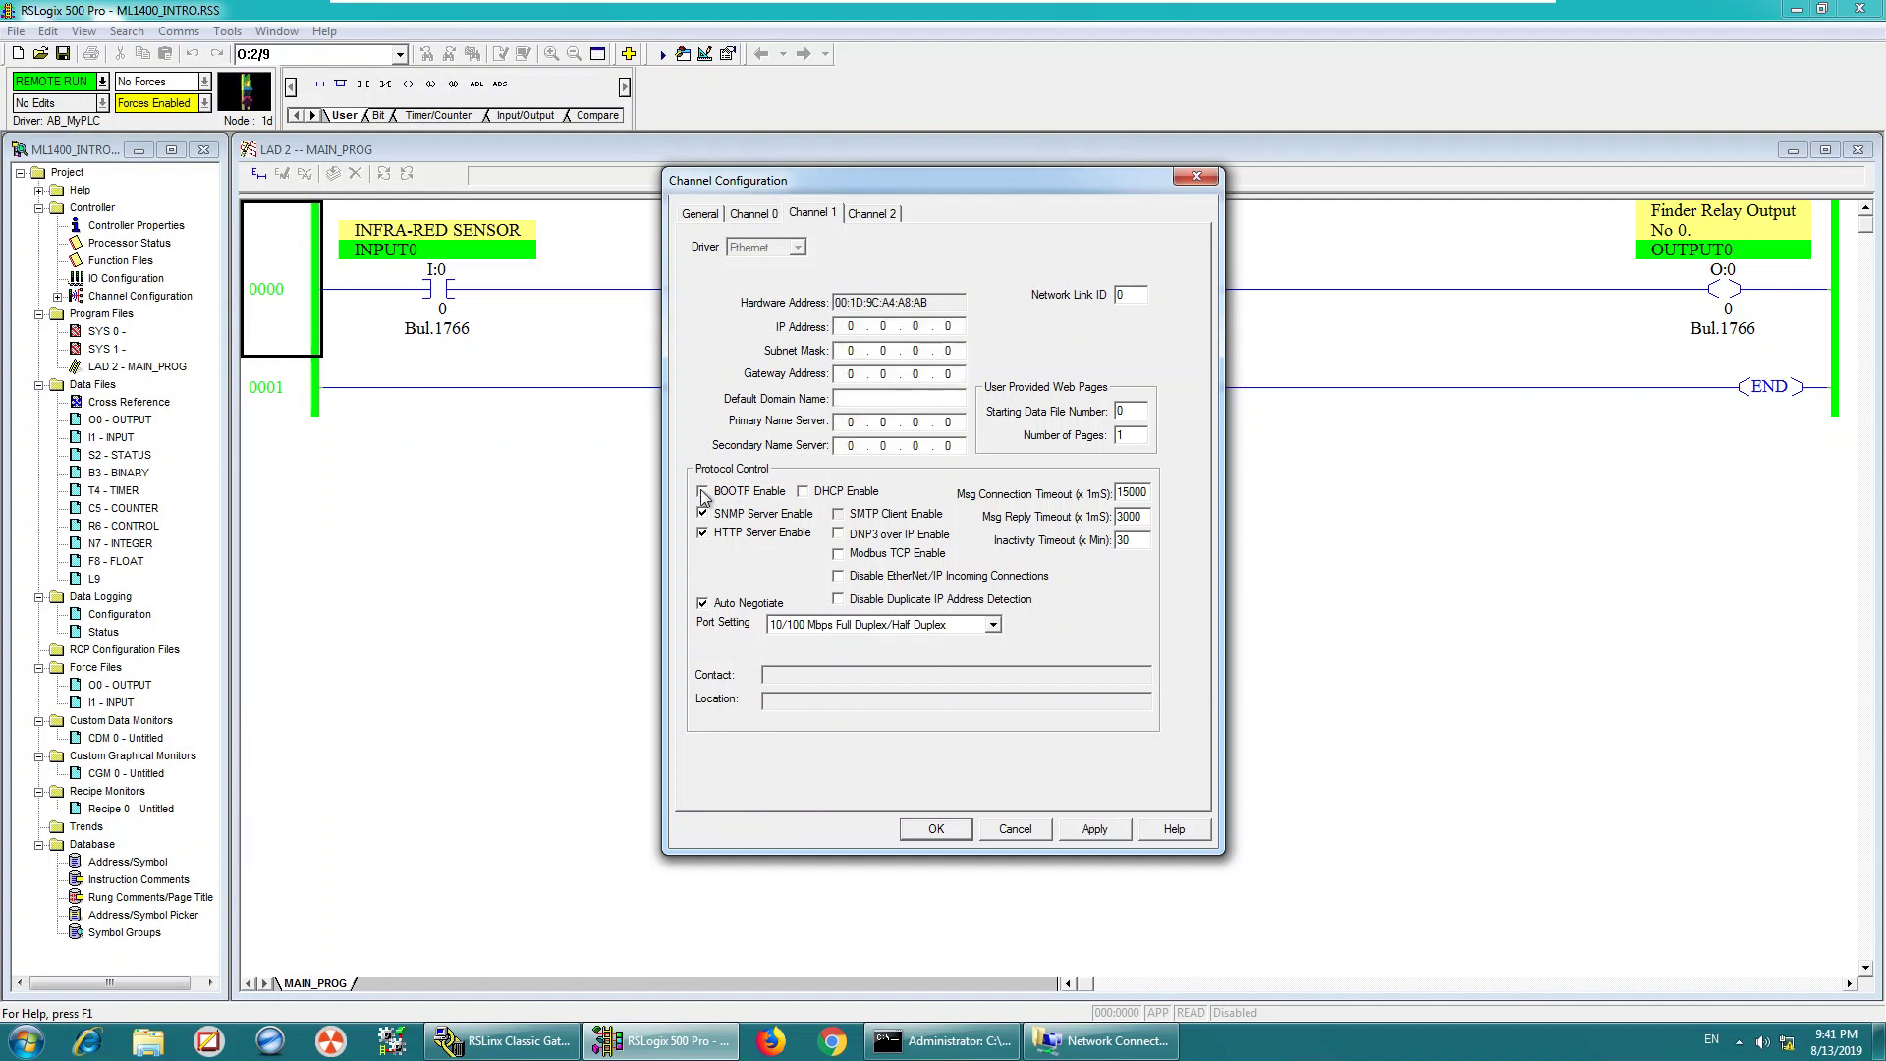
left_click(803, 492)
left_click(804, 492)
Set Channel 1's IP address to 192.168.0.10 and subnet mask to 255.255.255.0, and apply the configuration to the online processor.
type("168")
type("255 . 255 . 255")
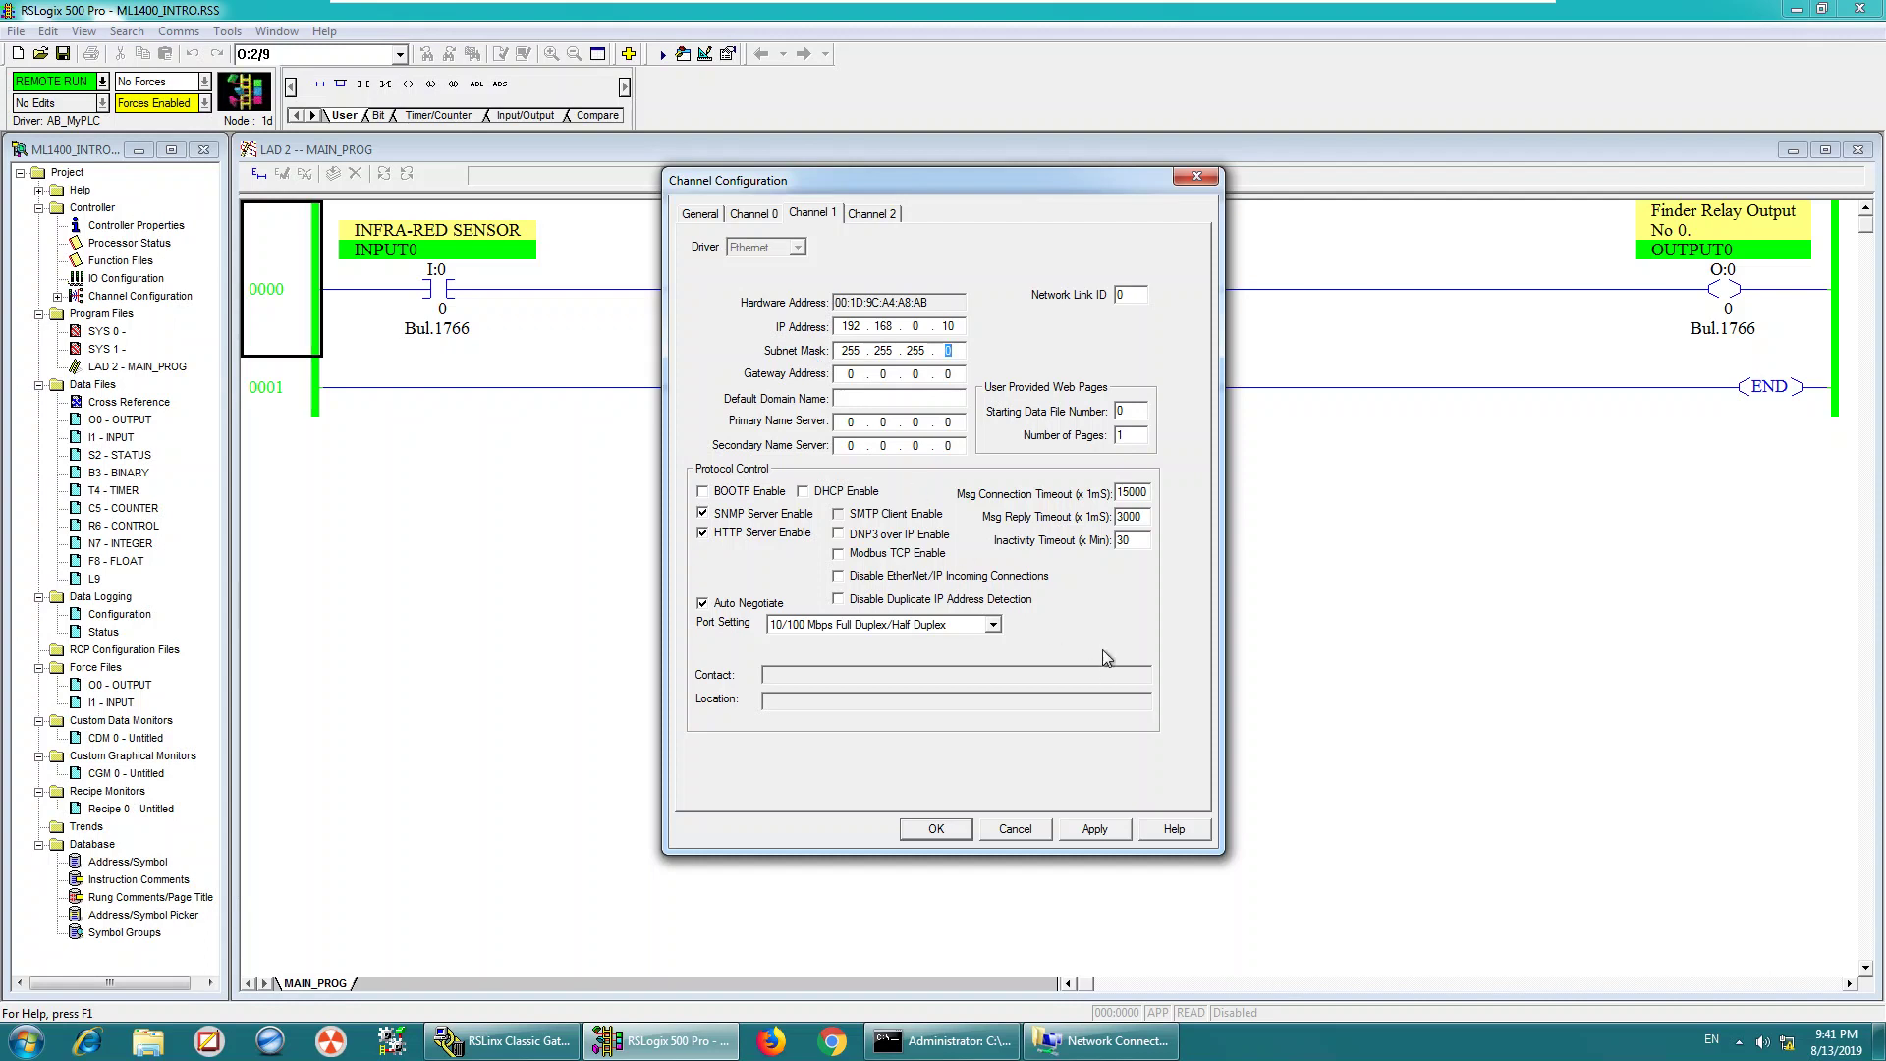
left_click(1106, 829)
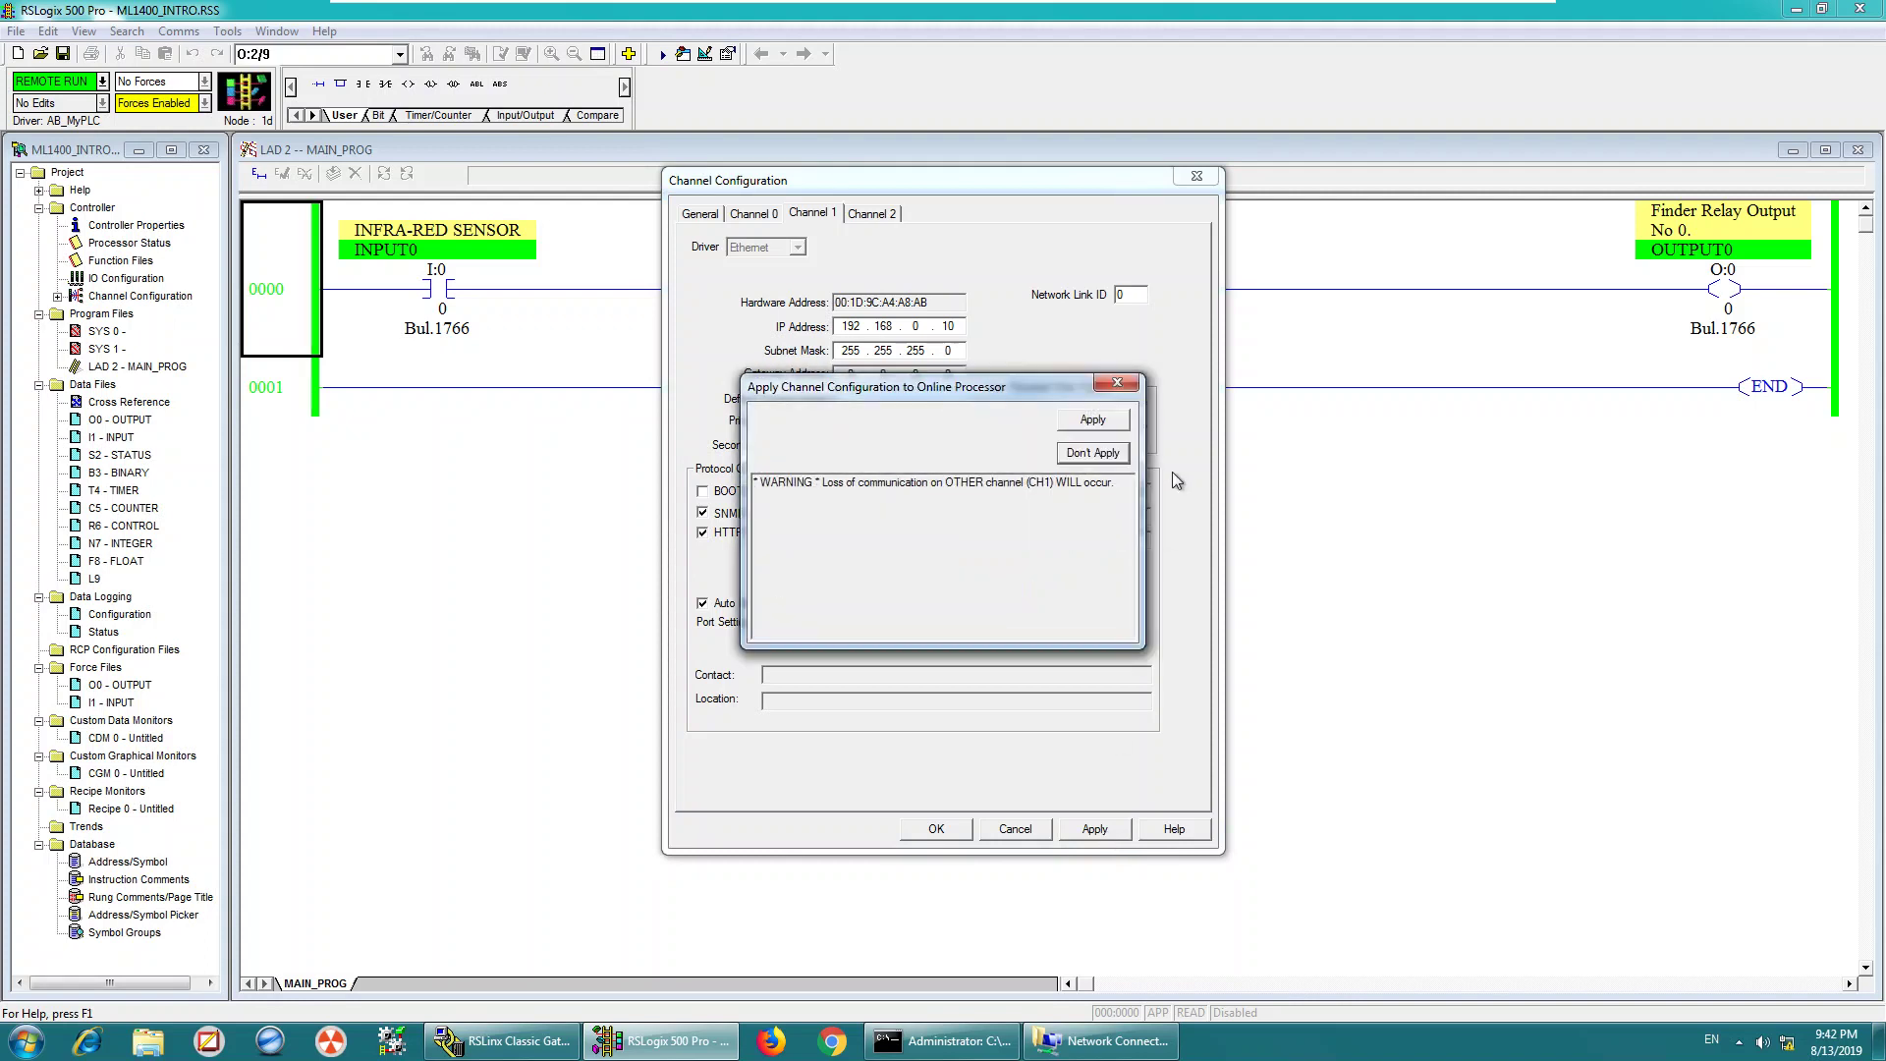
left_click(1116, 422)
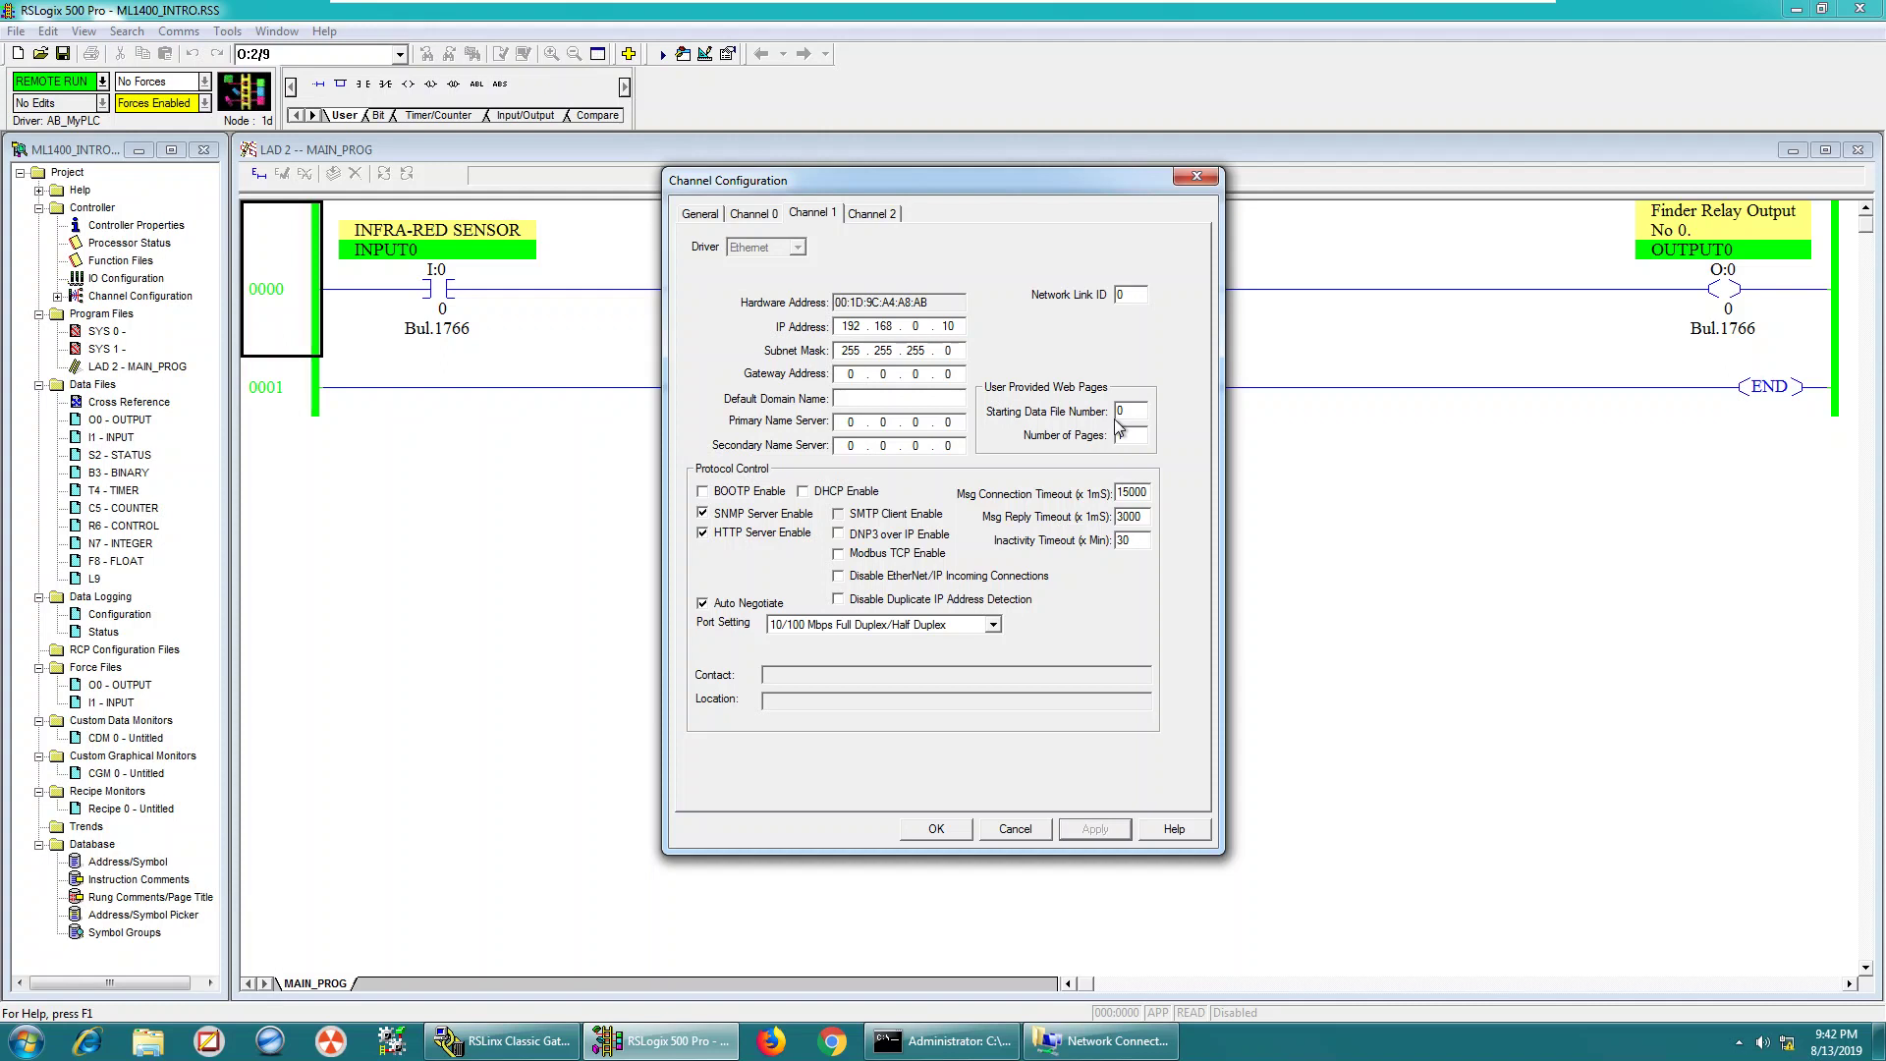
left_click(941, 835)
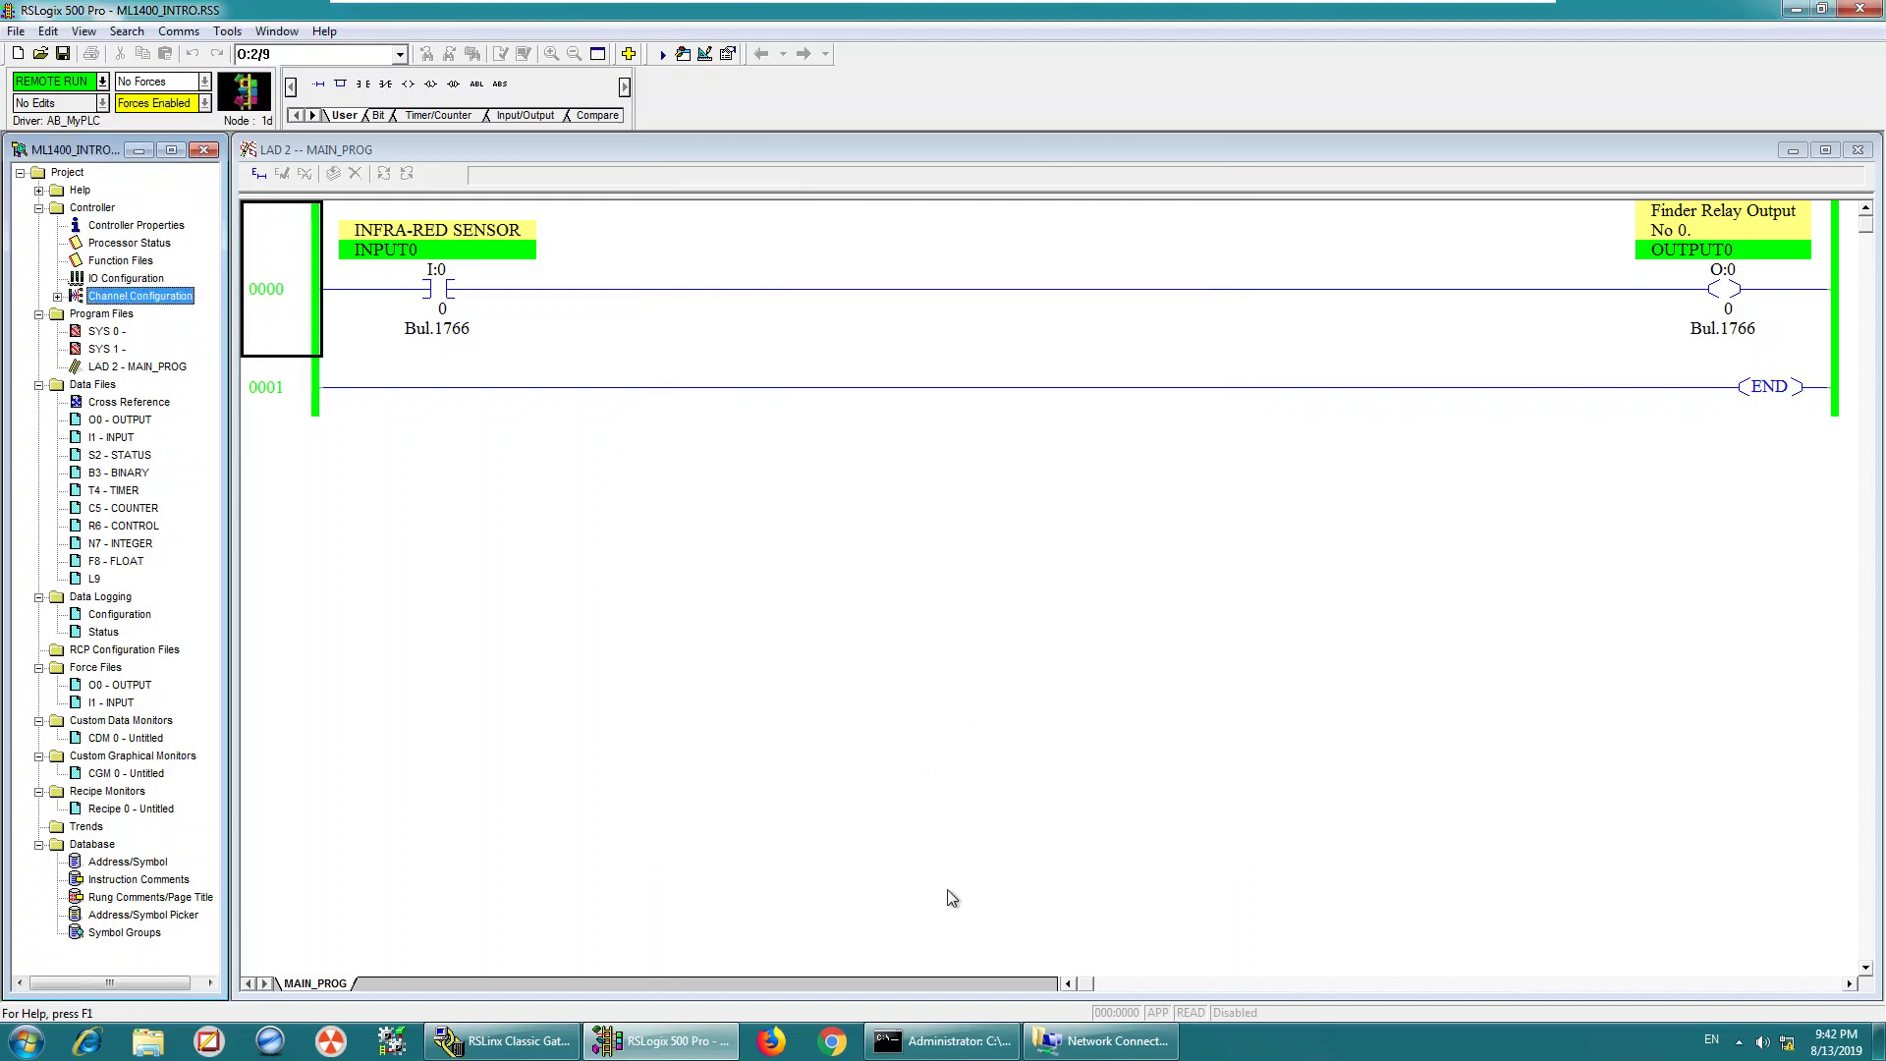
Switch to RSLinx Classic and check the MicroLogix 1400 node under the AB_MyPLC_E Ethernet driver.
left_click(520, 1047)
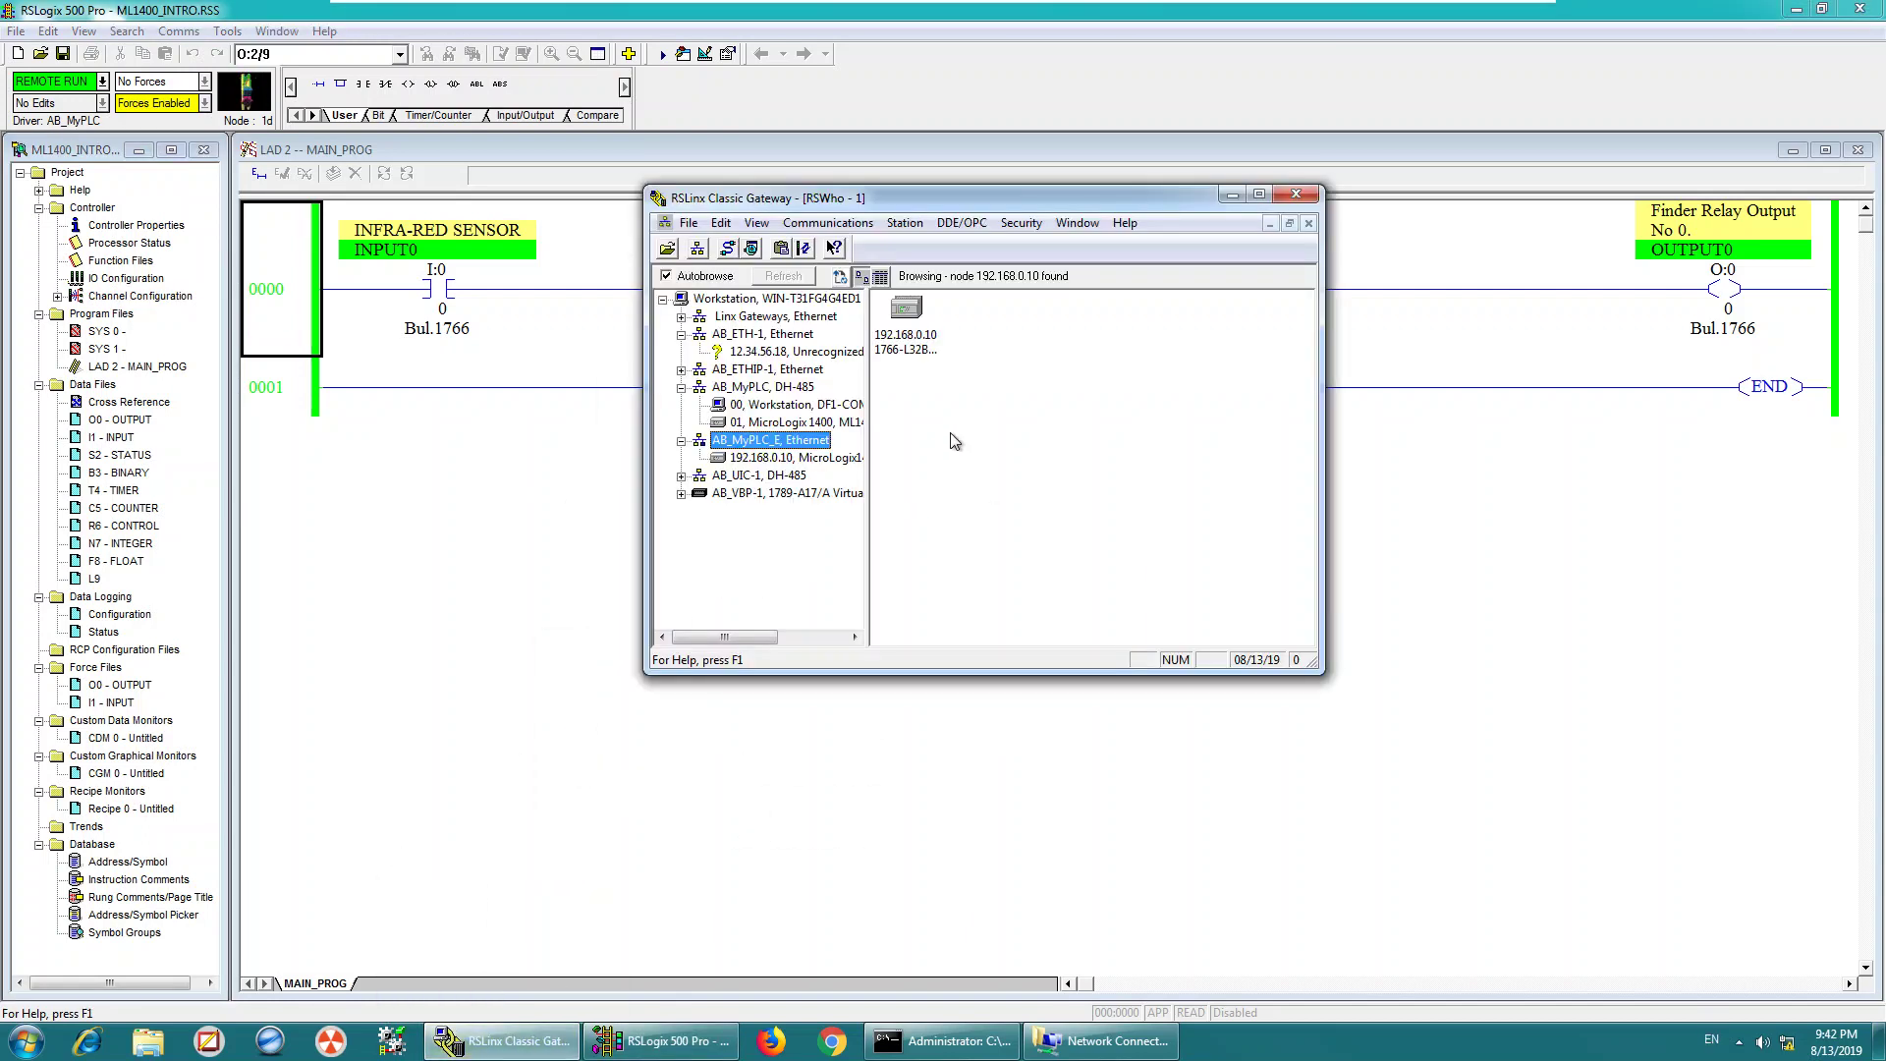
left_click(791, 458)
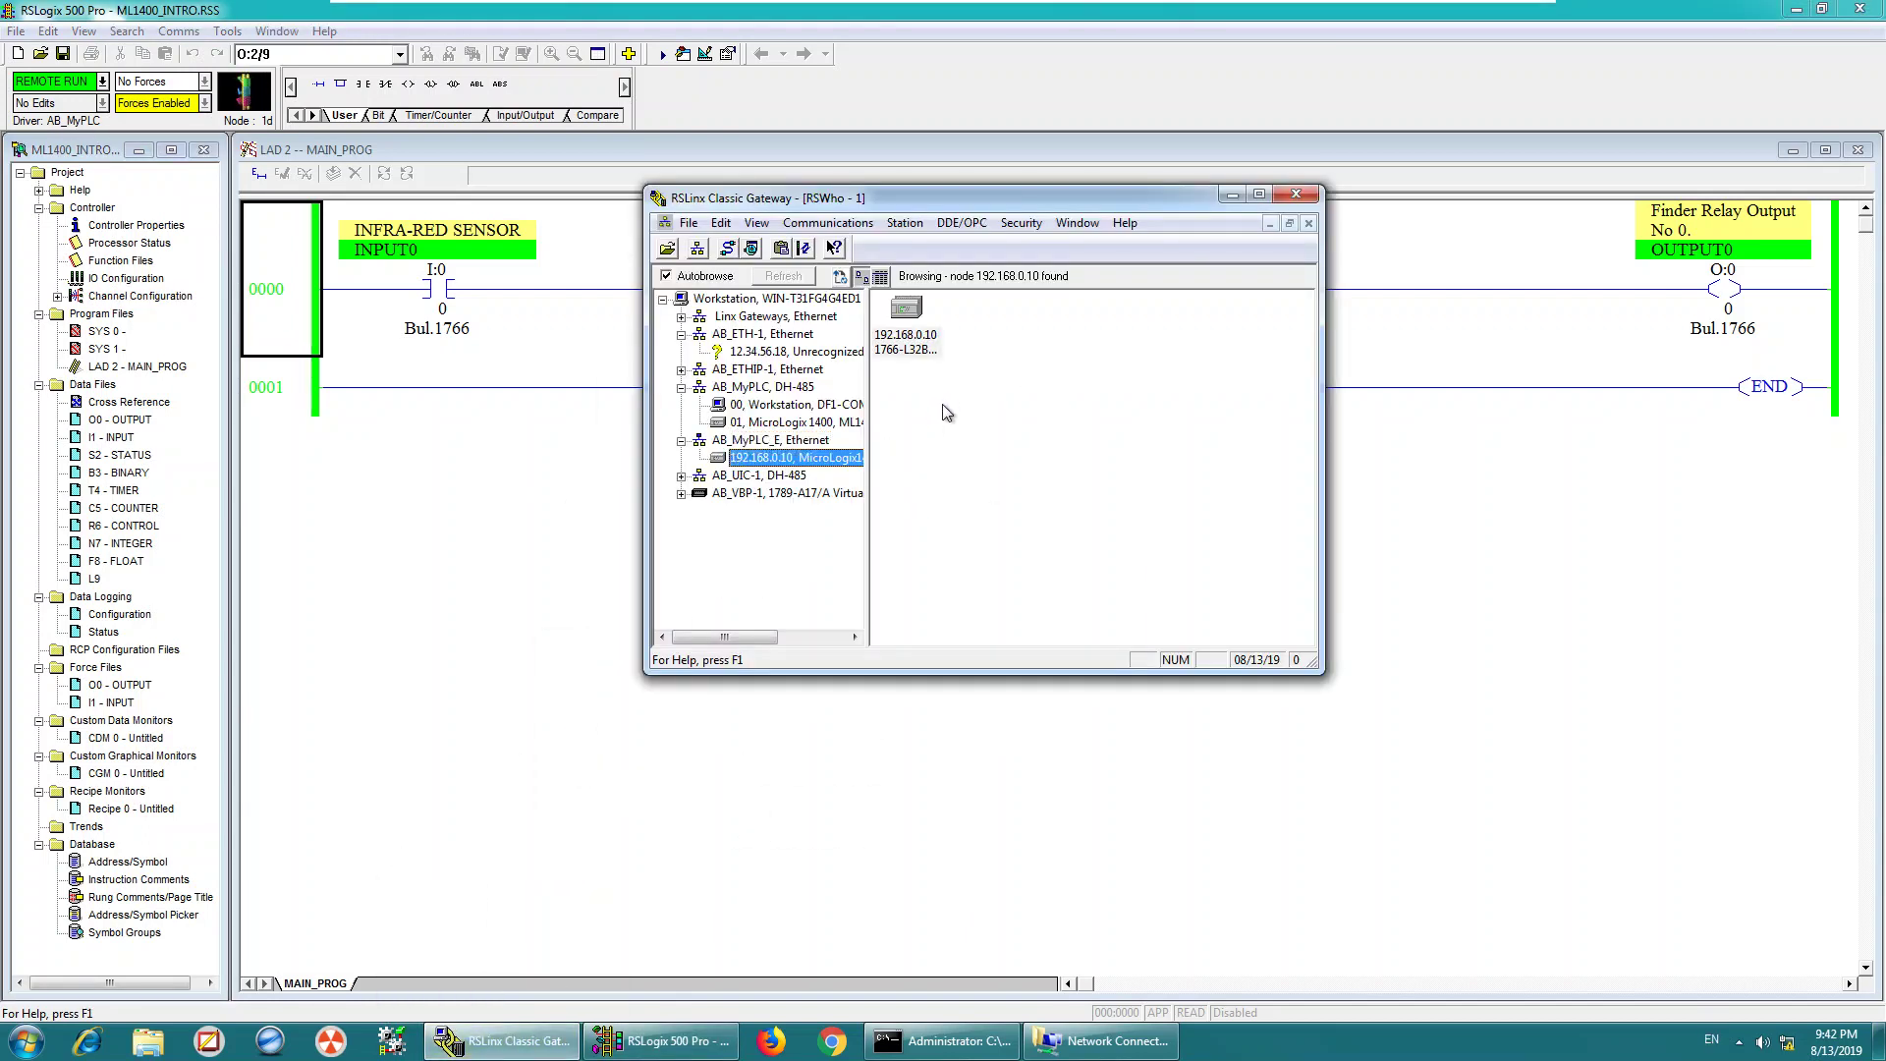
left_click(906, 310)
left_click(804, 458)
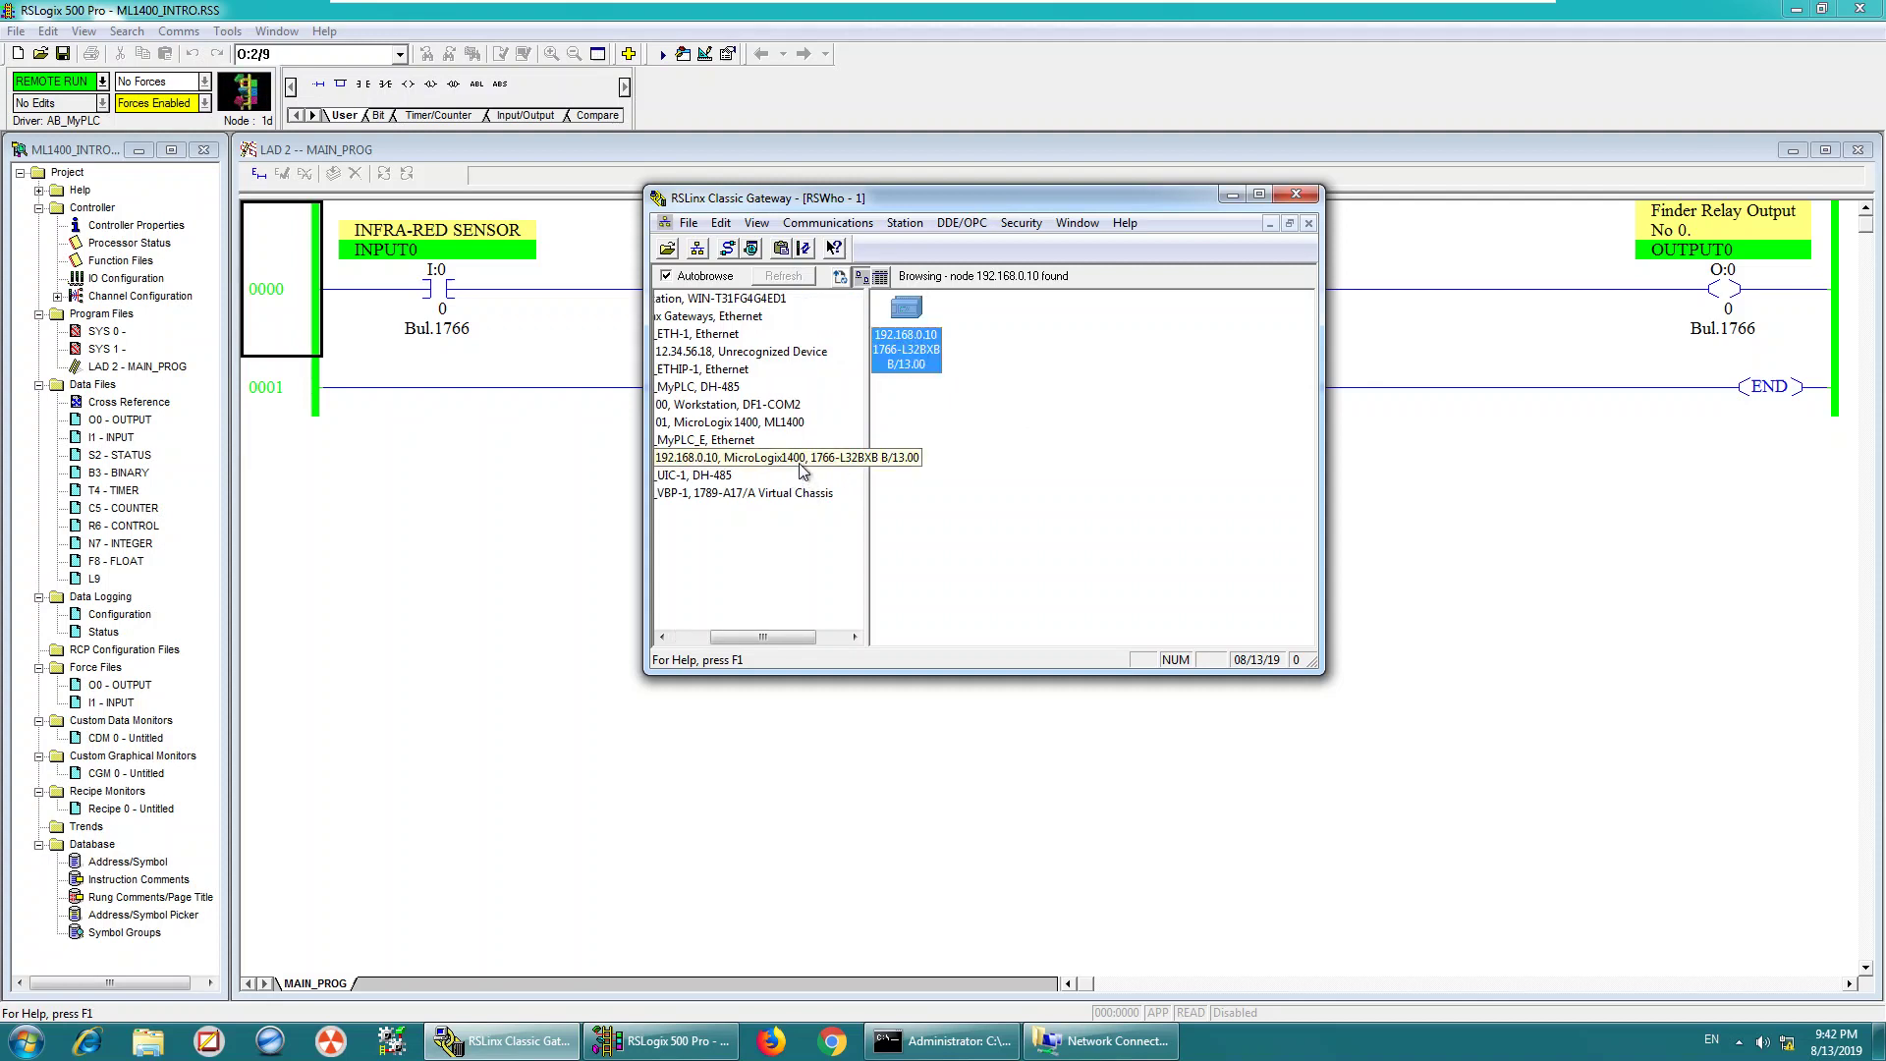
left_click(709, 440)
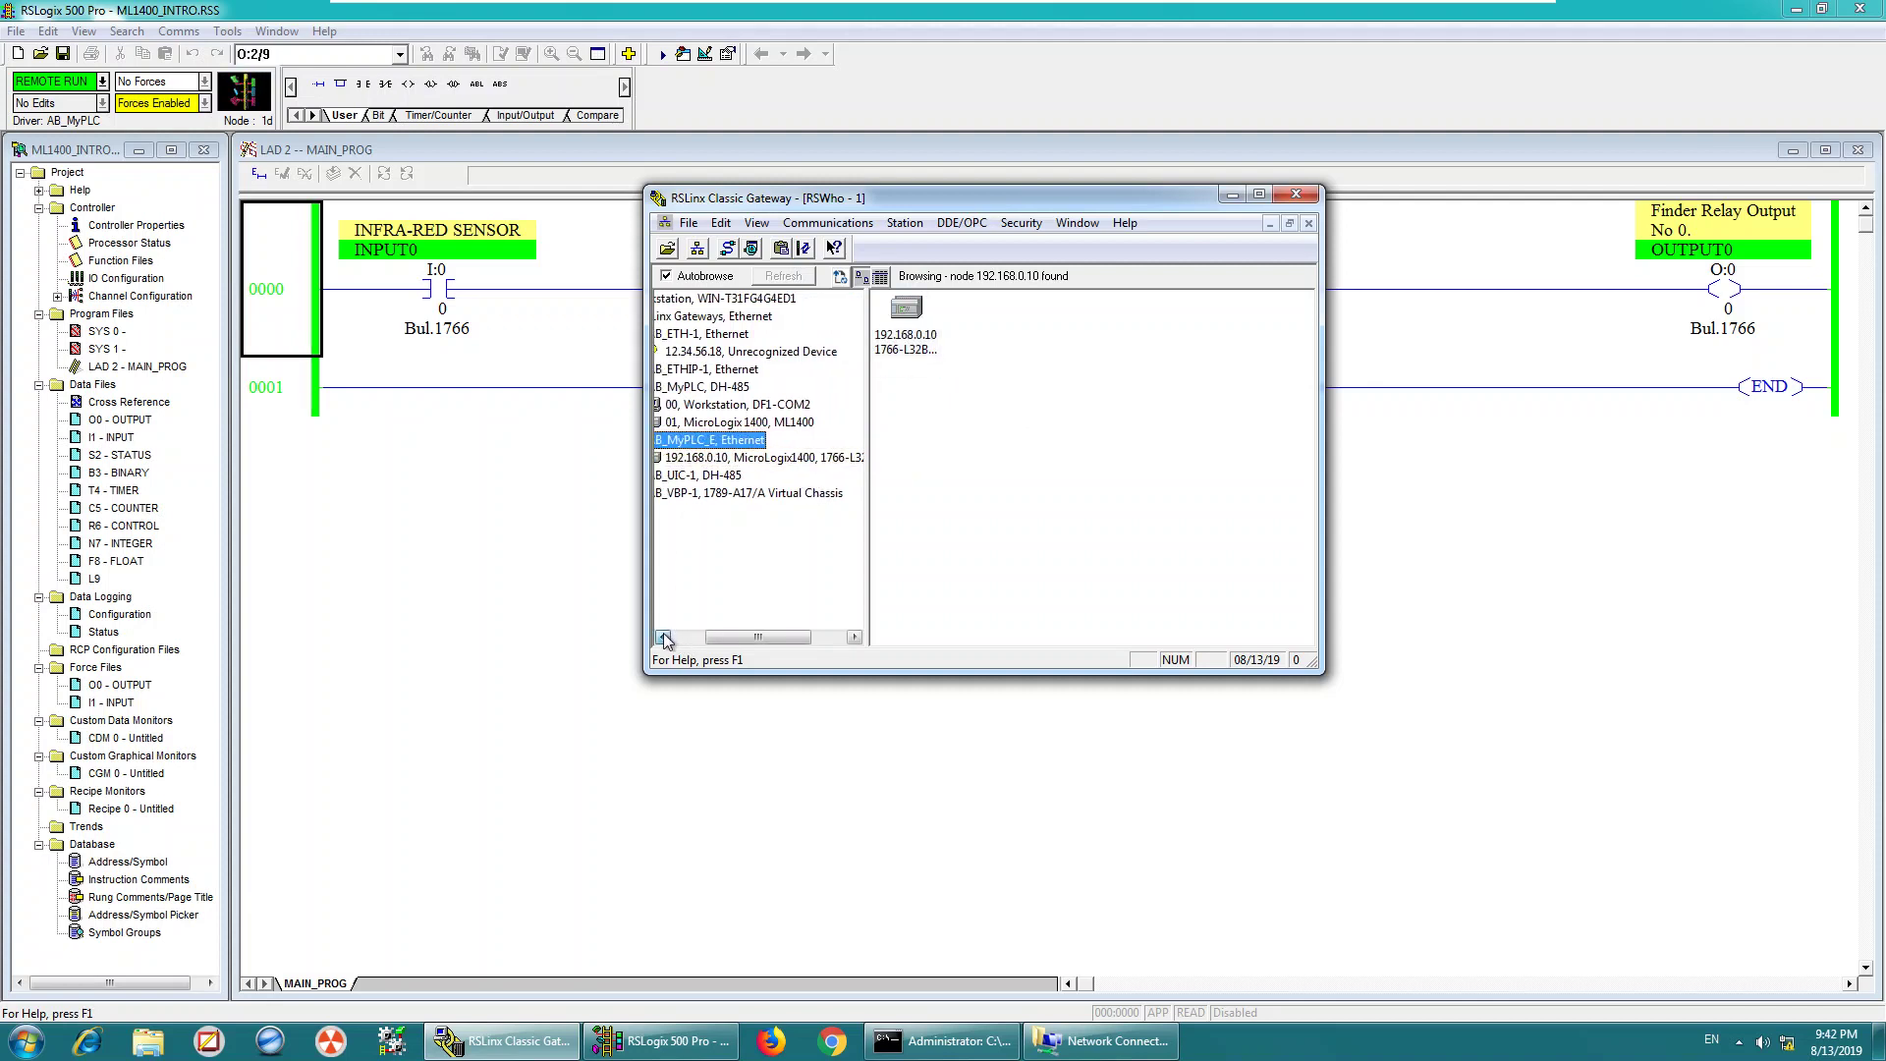
Check the MicroLogix 1400 nodes under the AB_MyPLC DH-485 driver and the AB_MyPLC_E Ethernet driver in RSWho.
left_click(662, 637)
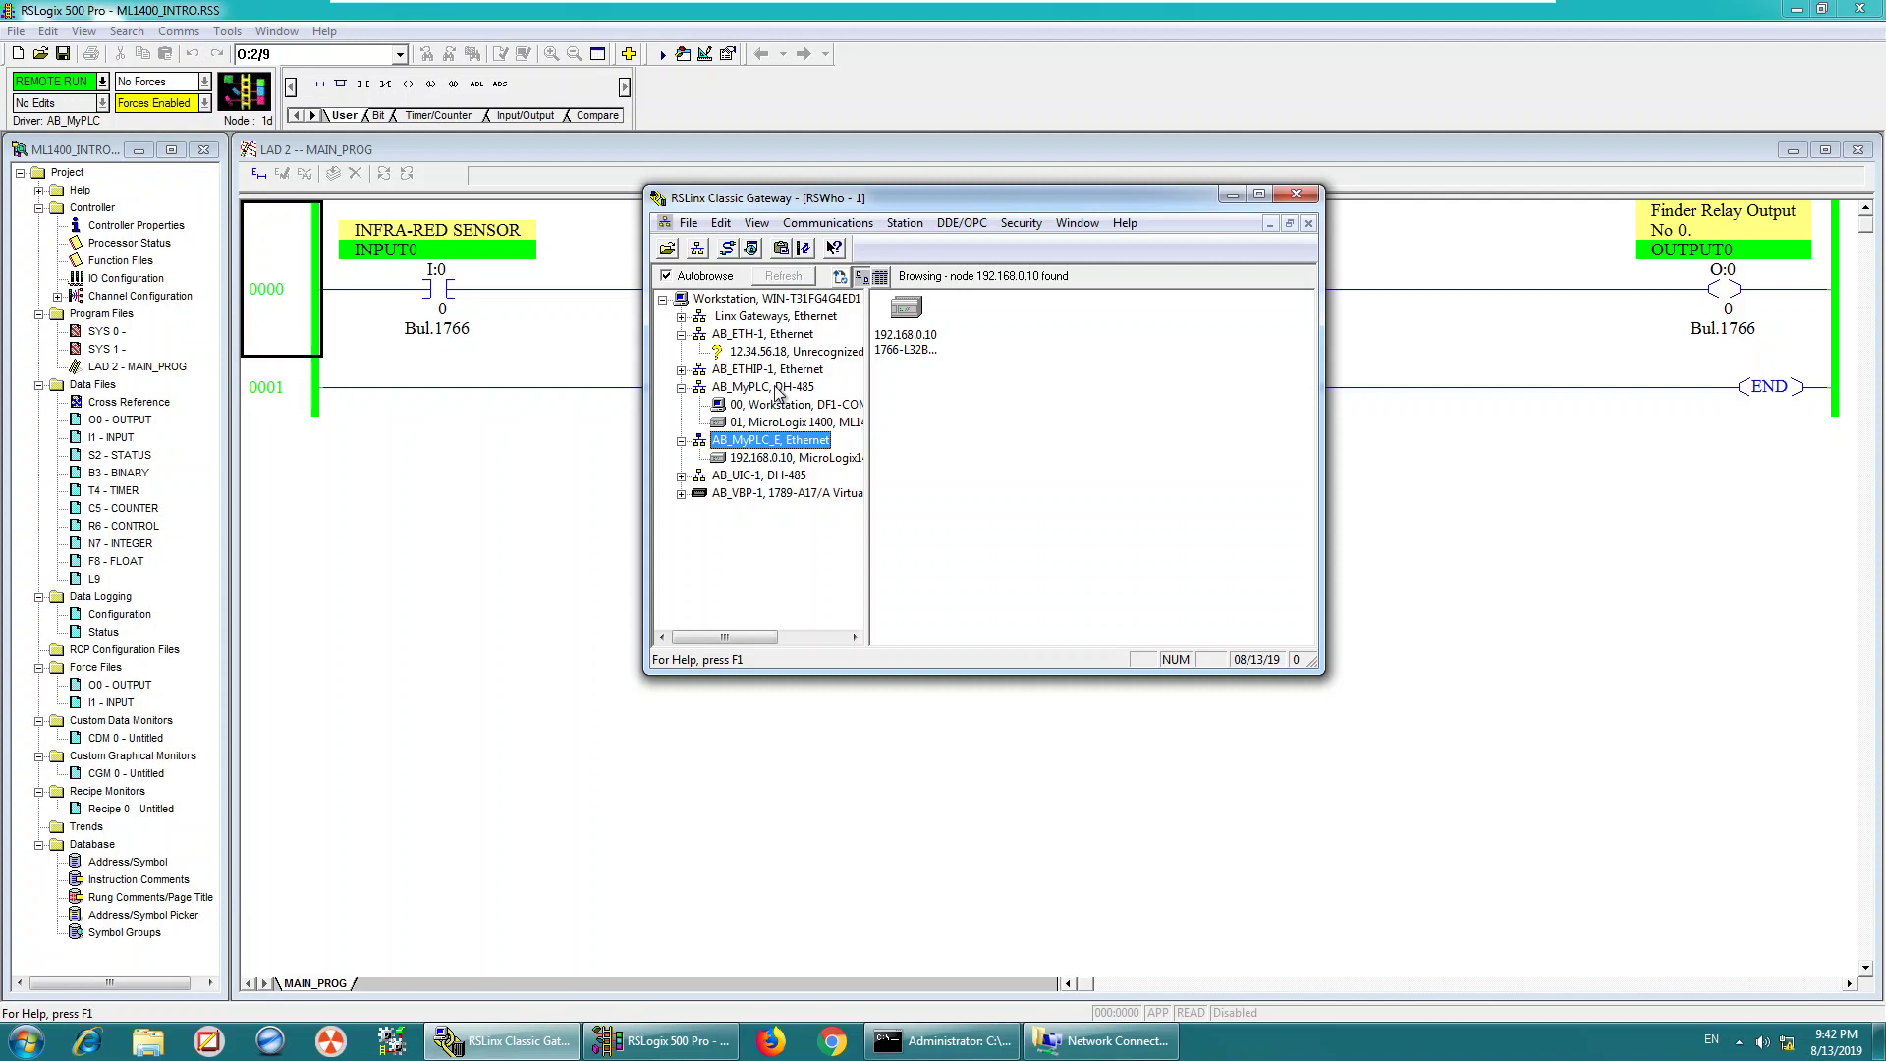
left_click(808, 424)
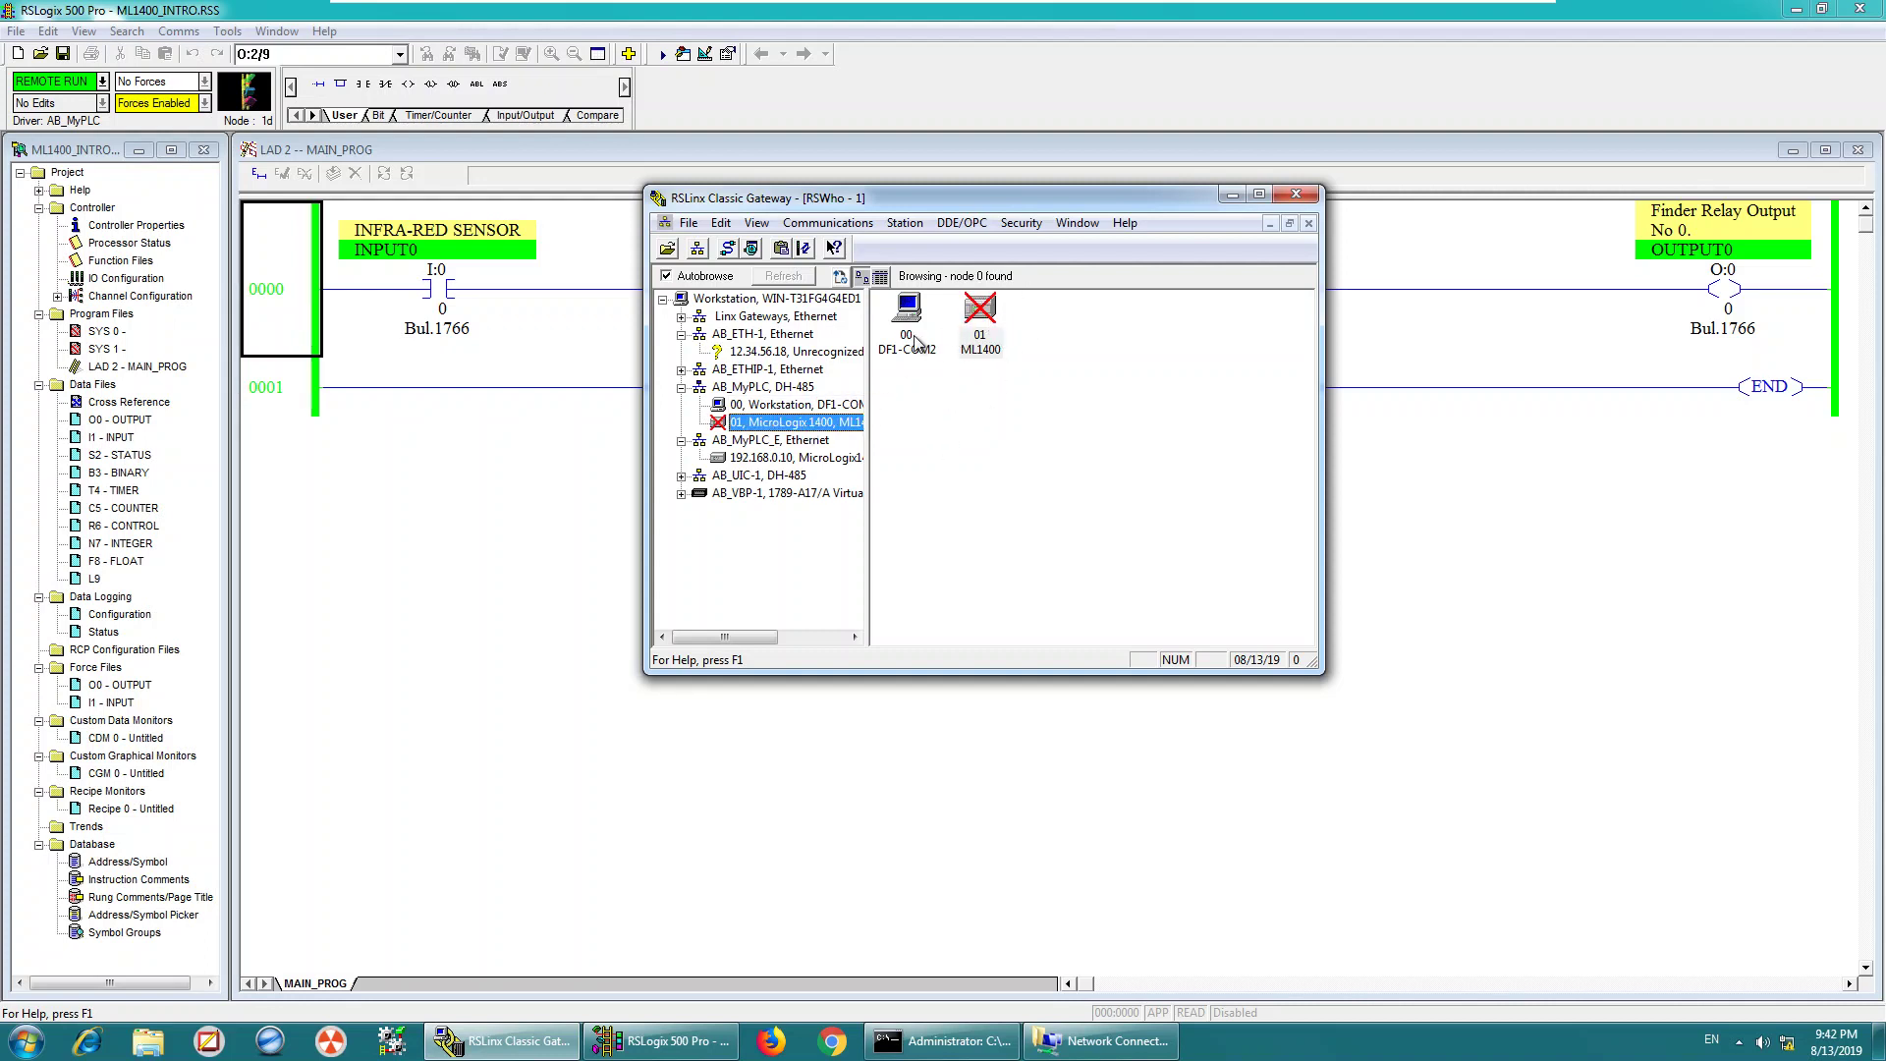
left_click(821, 460)
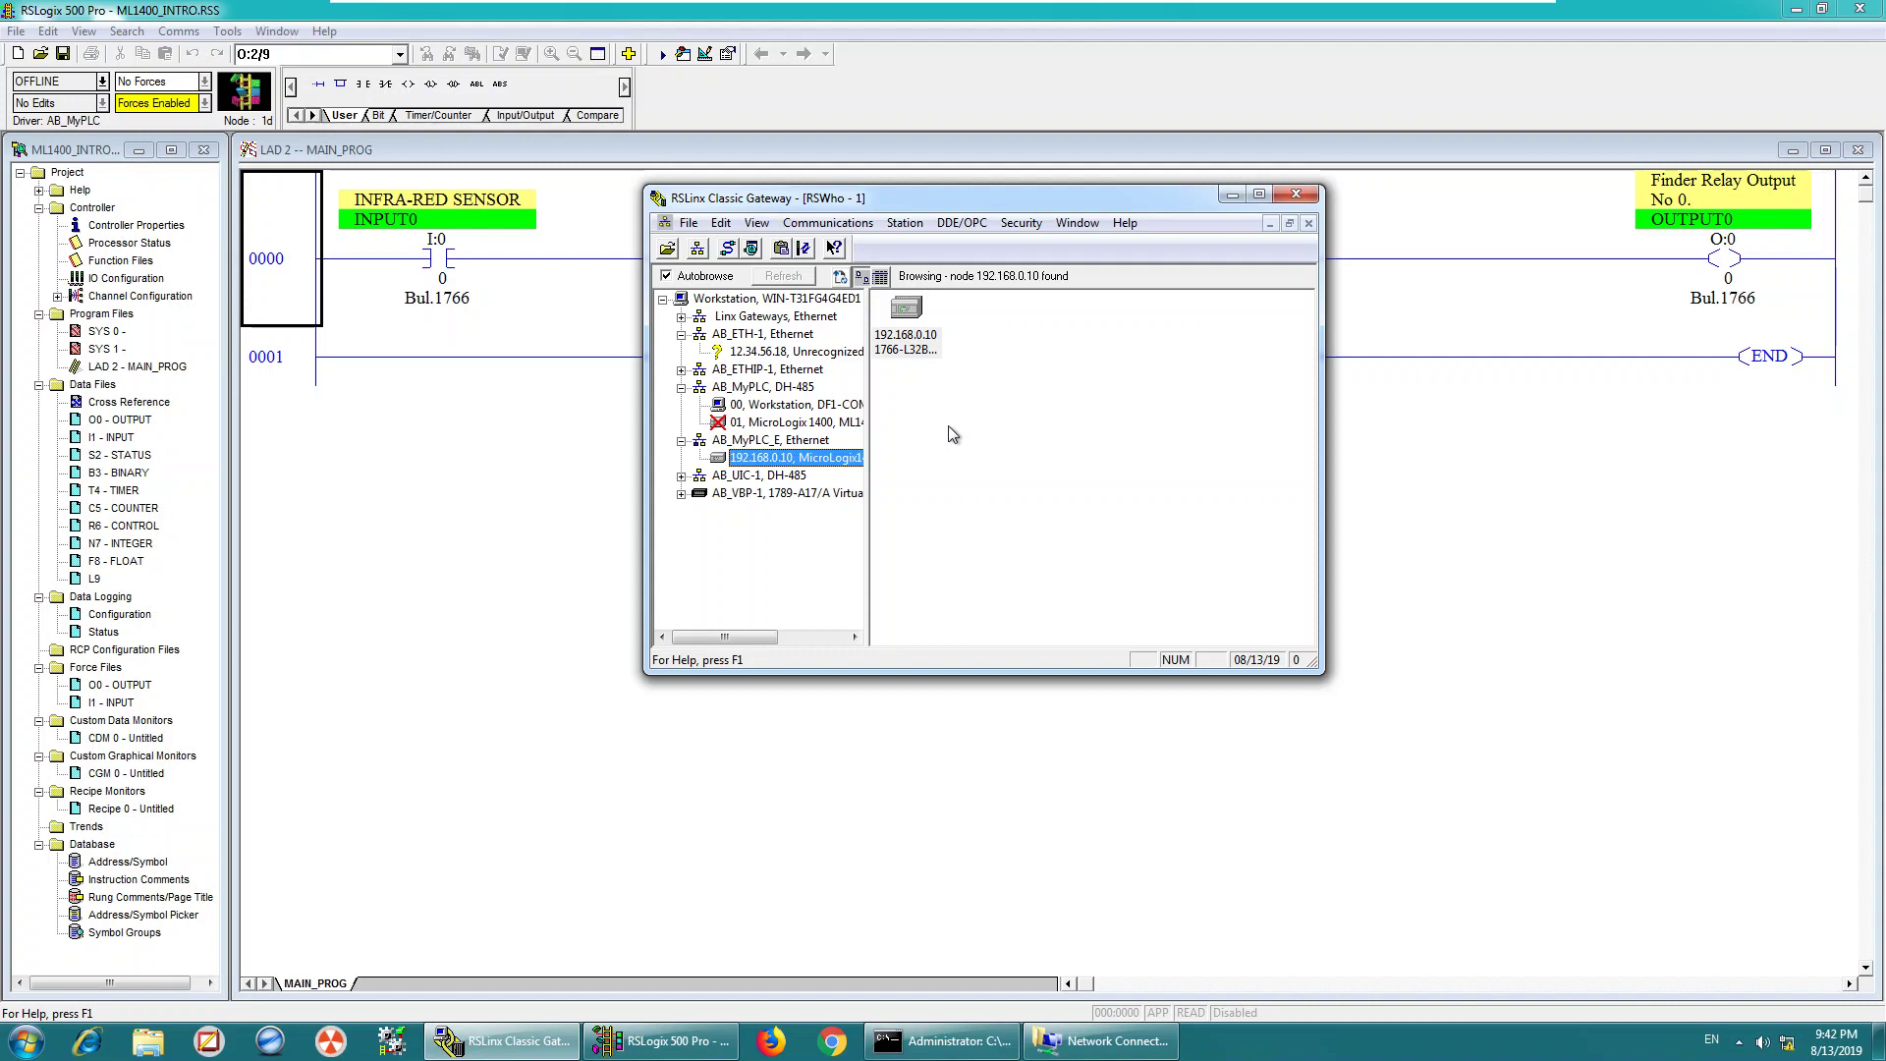
Switch to RSLogix 500, take the project offline, and go online with the MicroLogix 1400 at 192.168.0.10 through the AB_MyPLC_E driver.
left_click(137, 18)
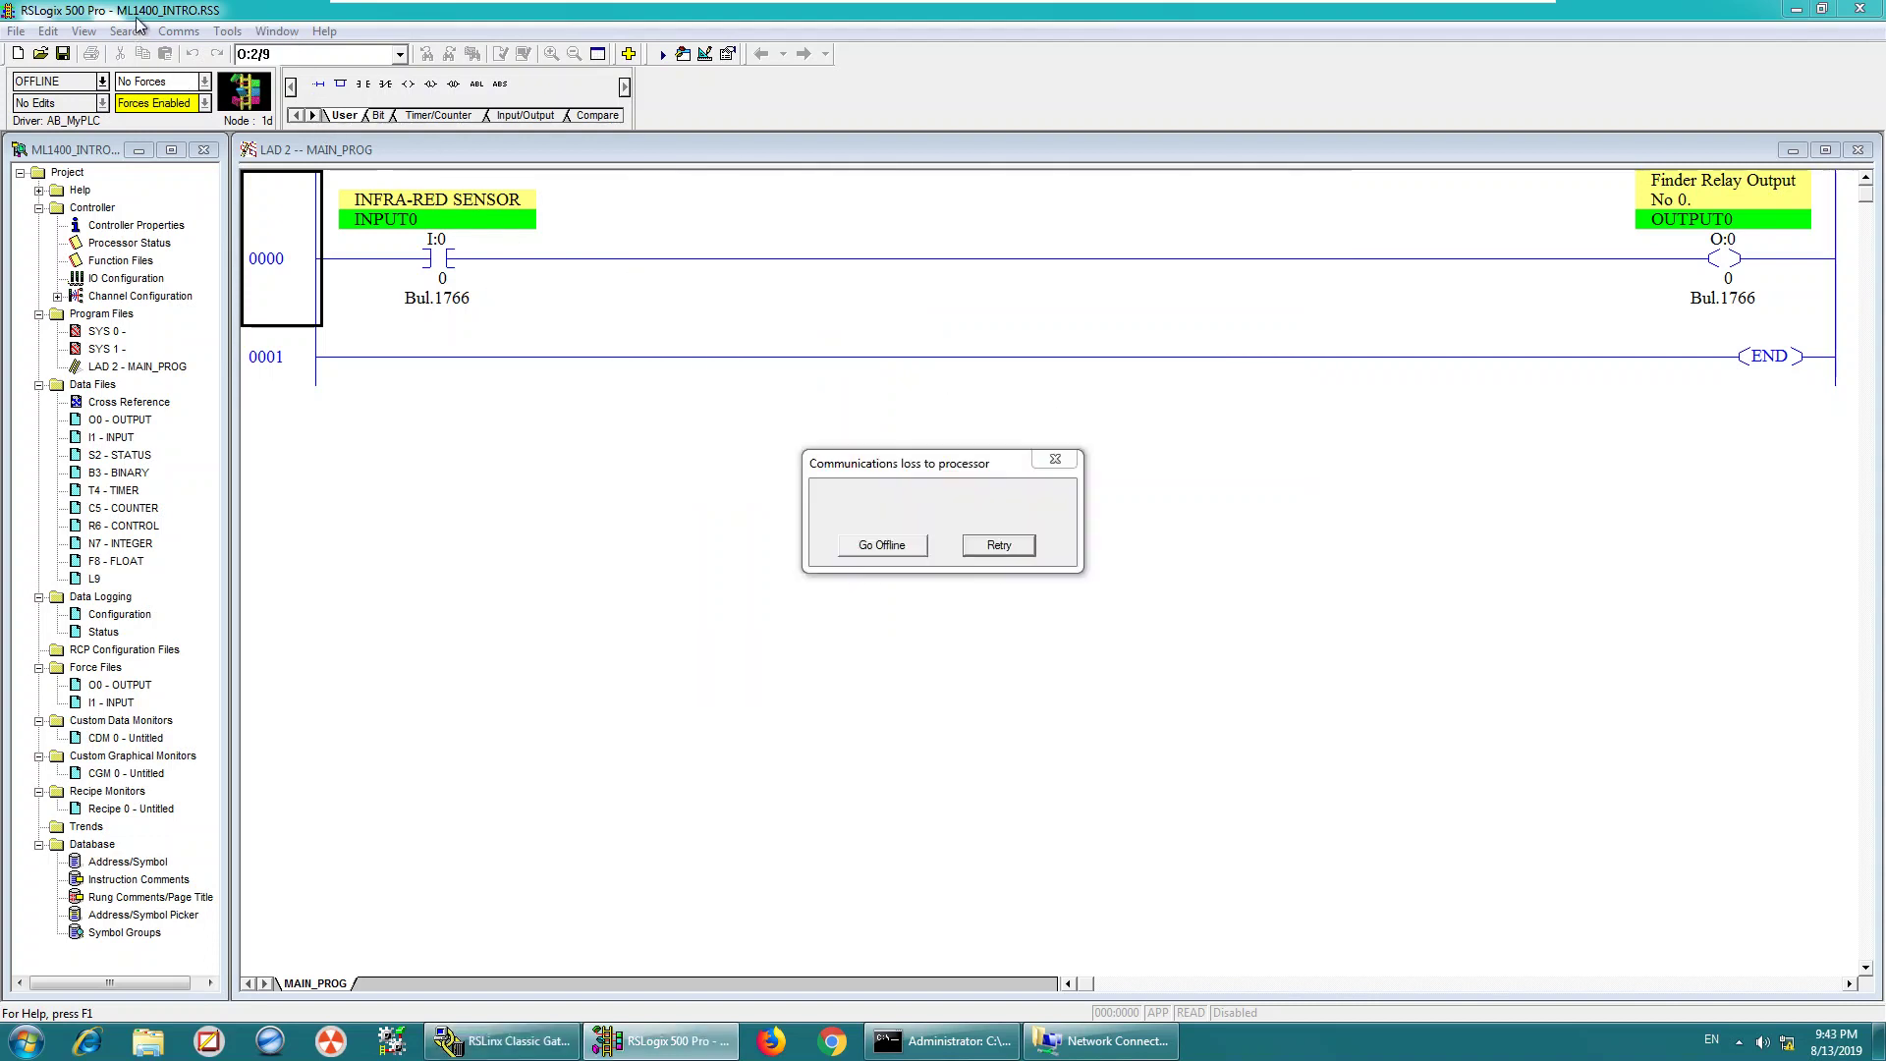
left_click(881, 545)
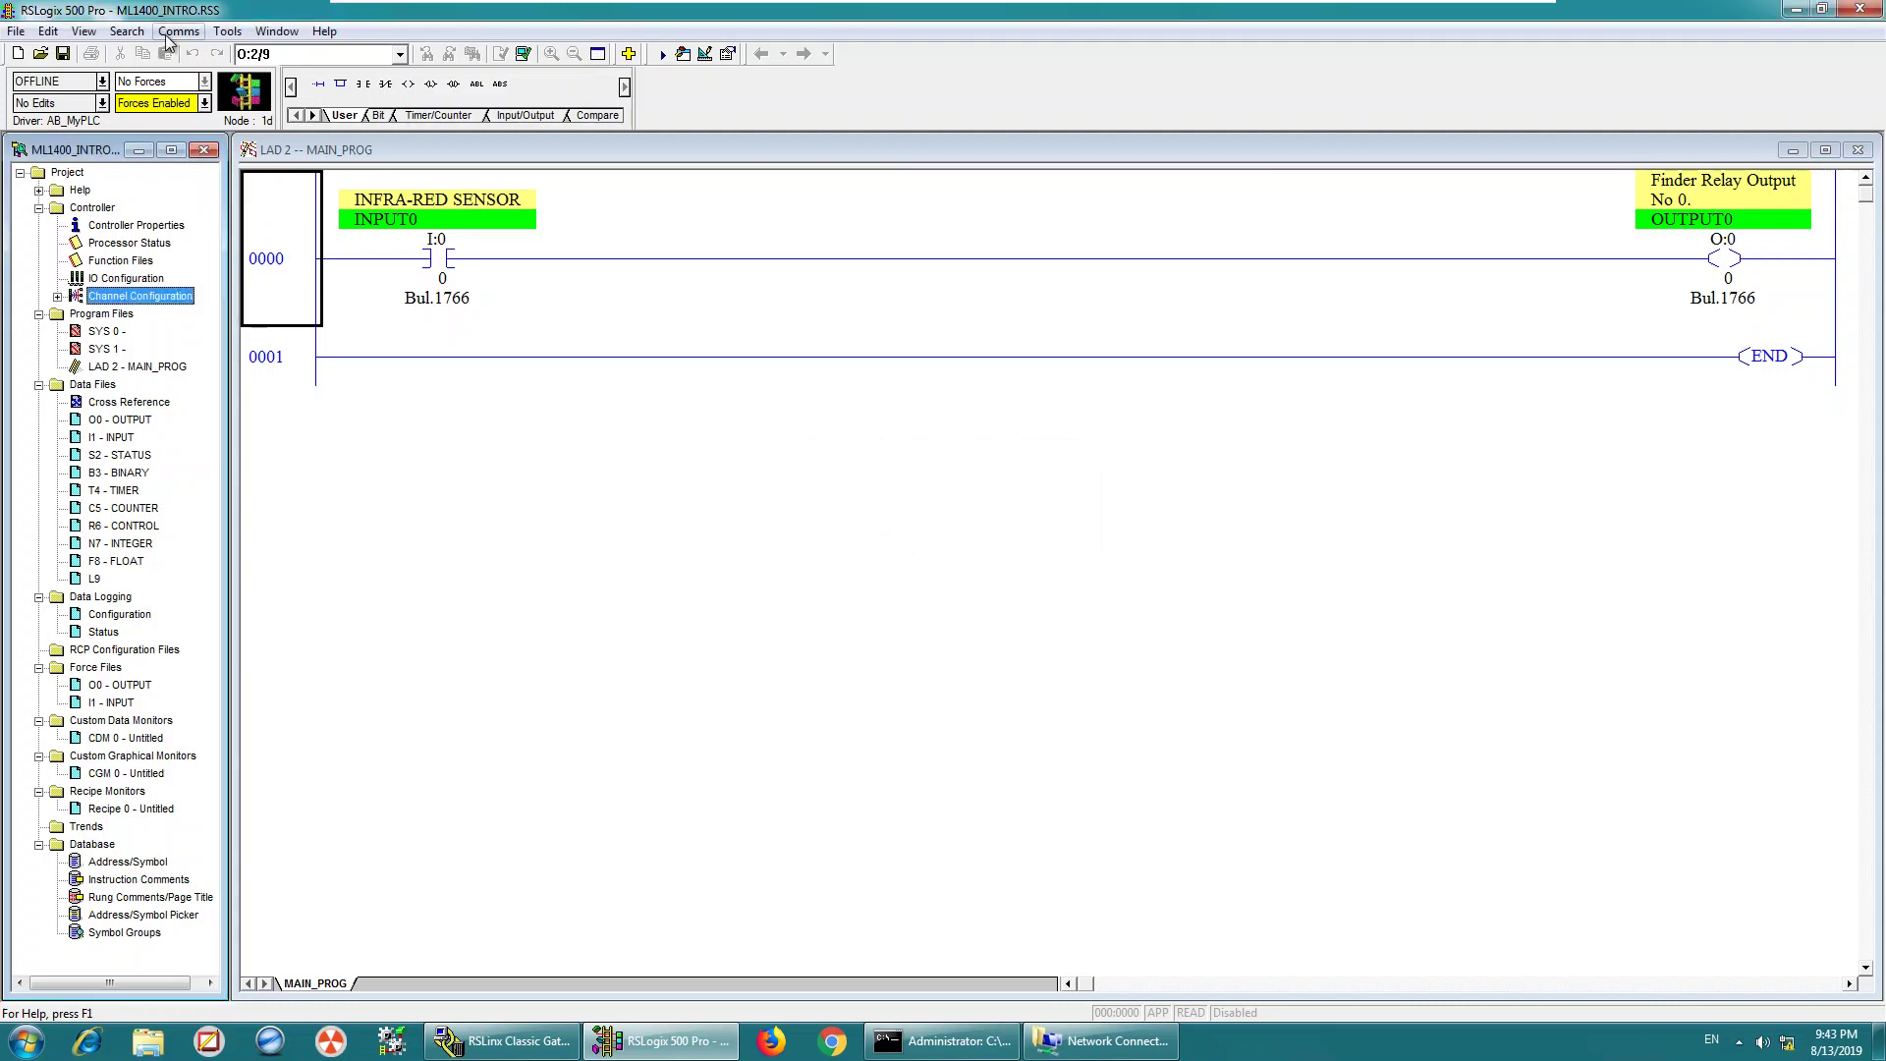
left_click(167, 37)
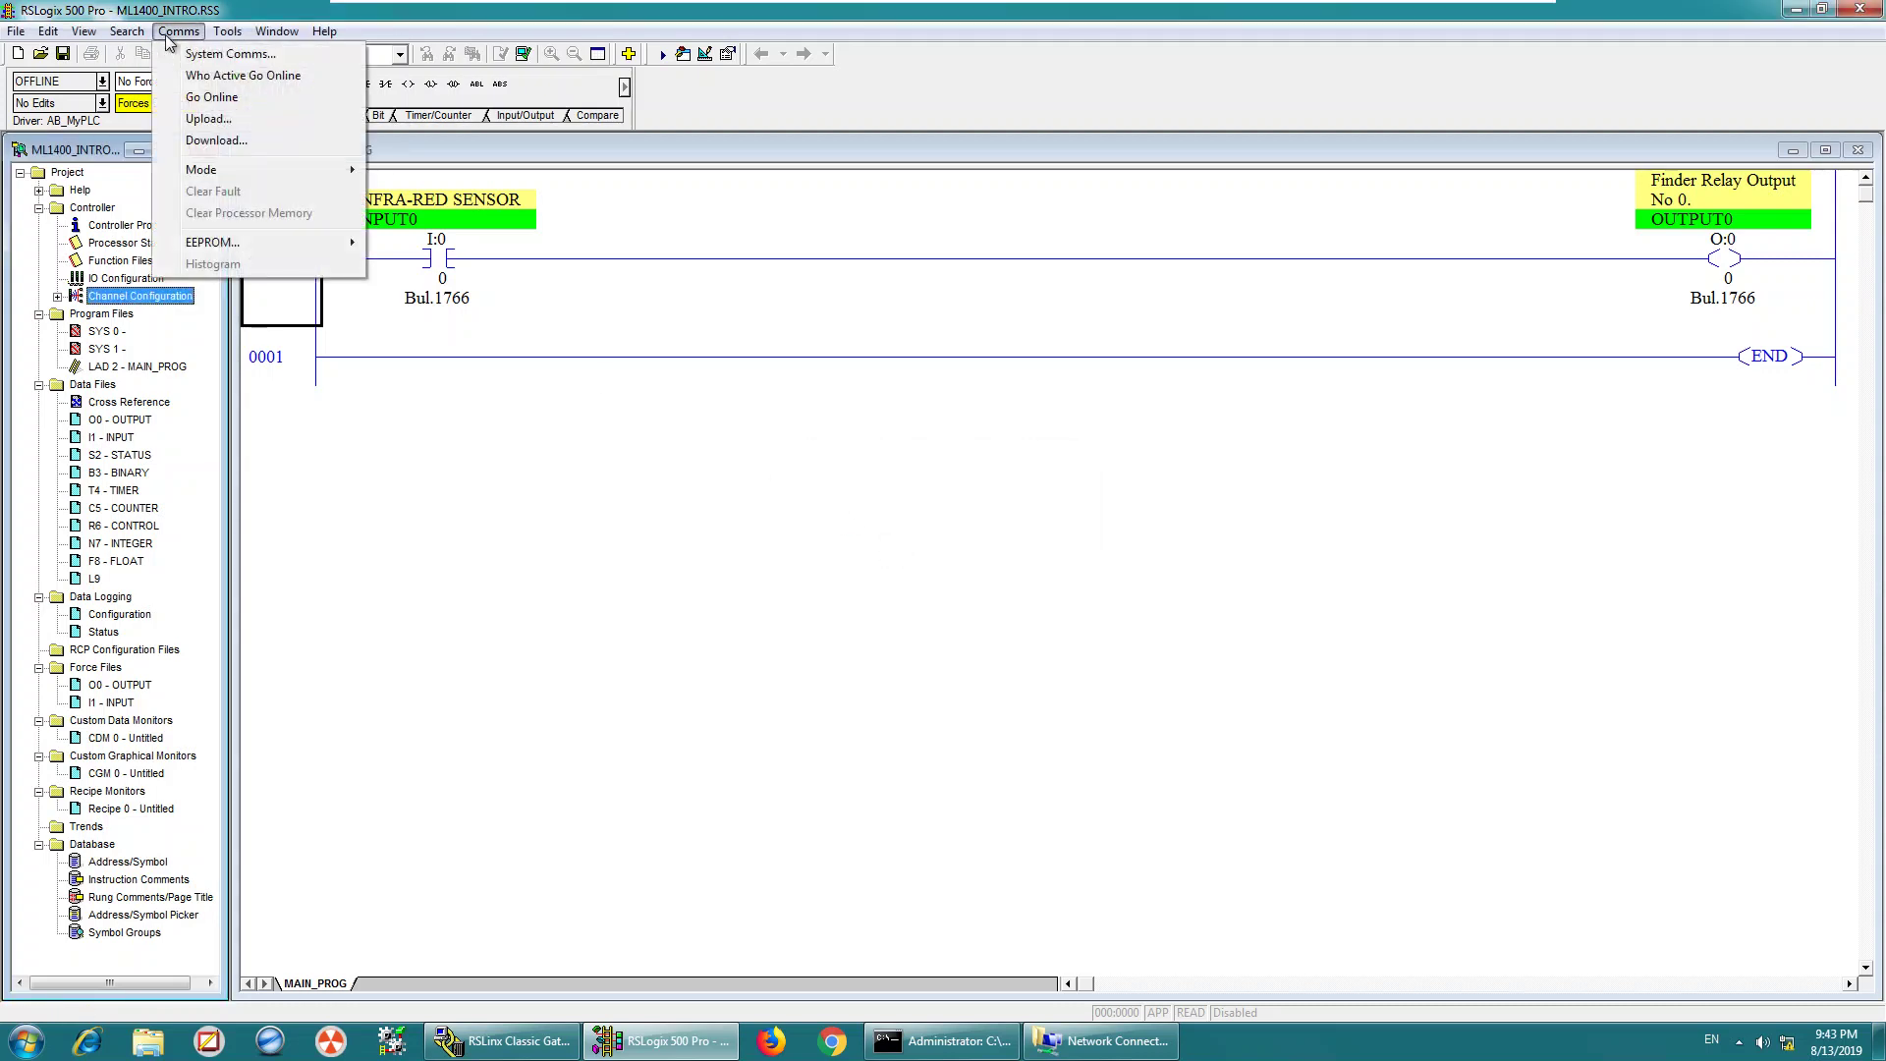
left_click(253, 79)
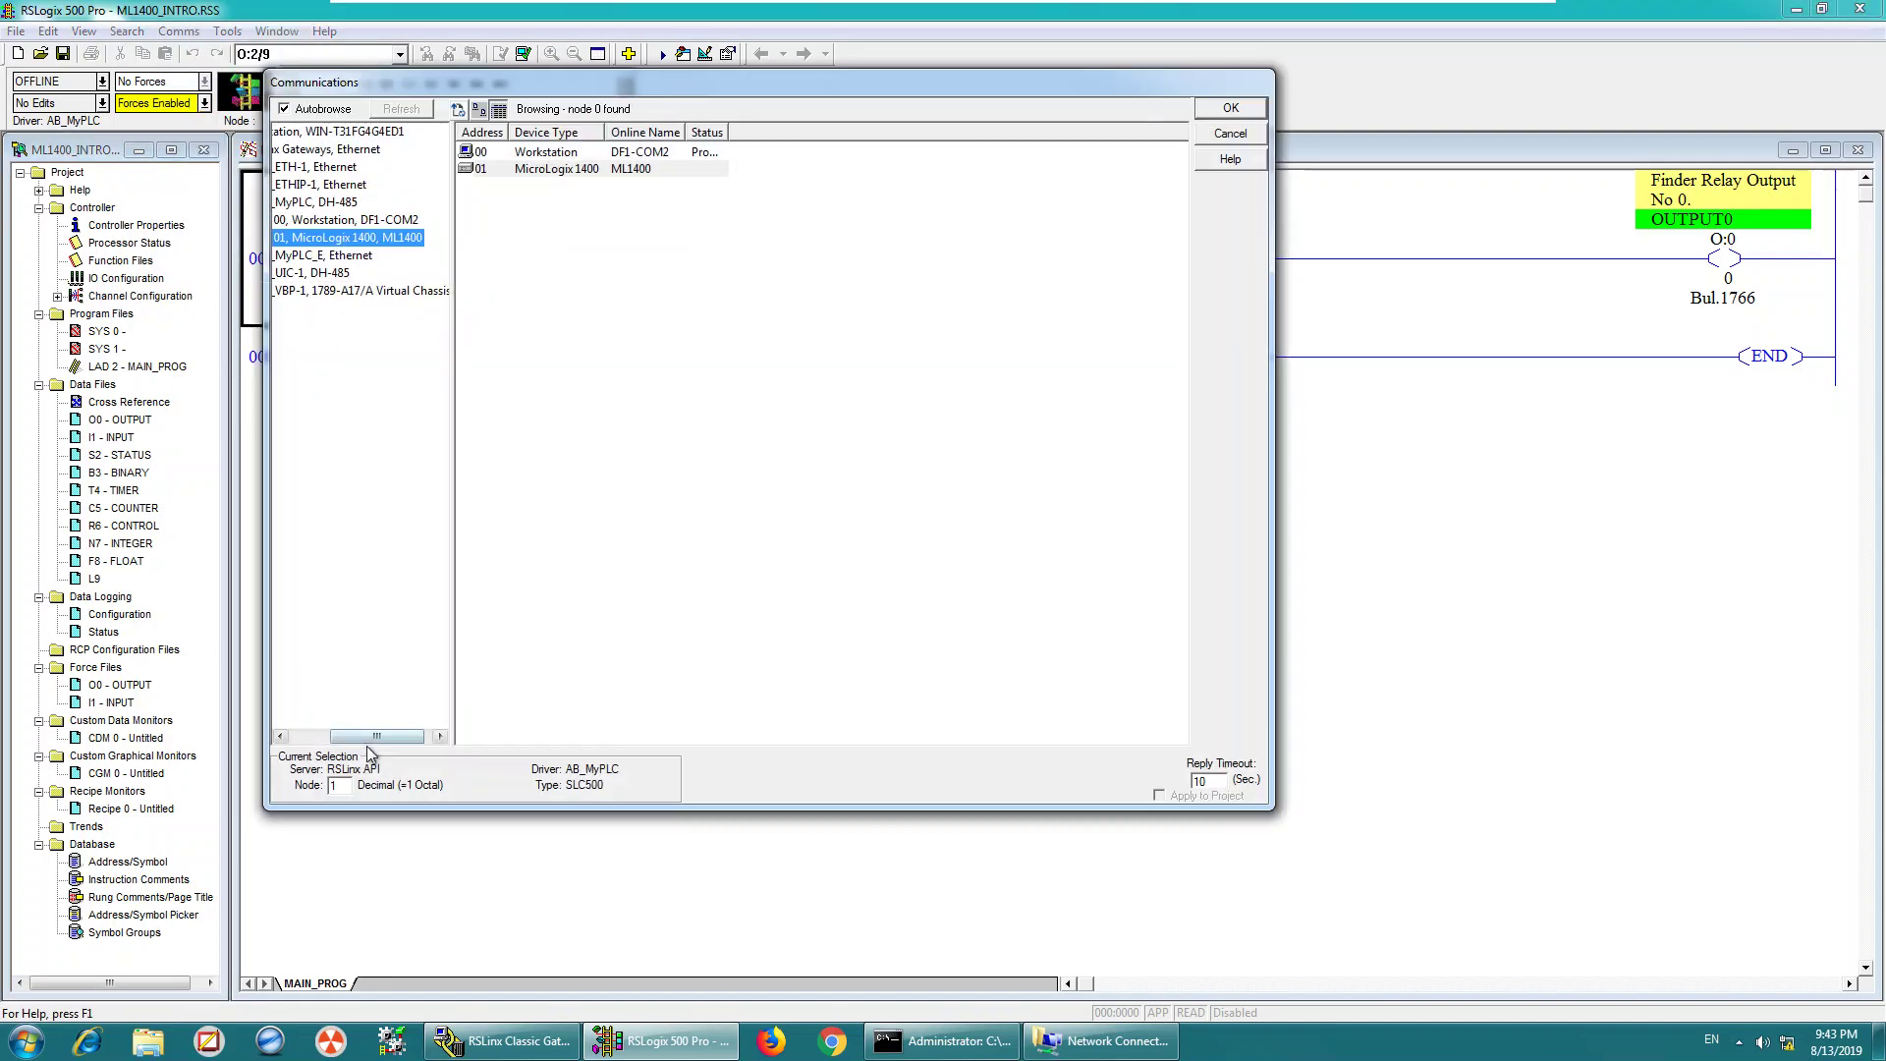
left_click(305, 736)
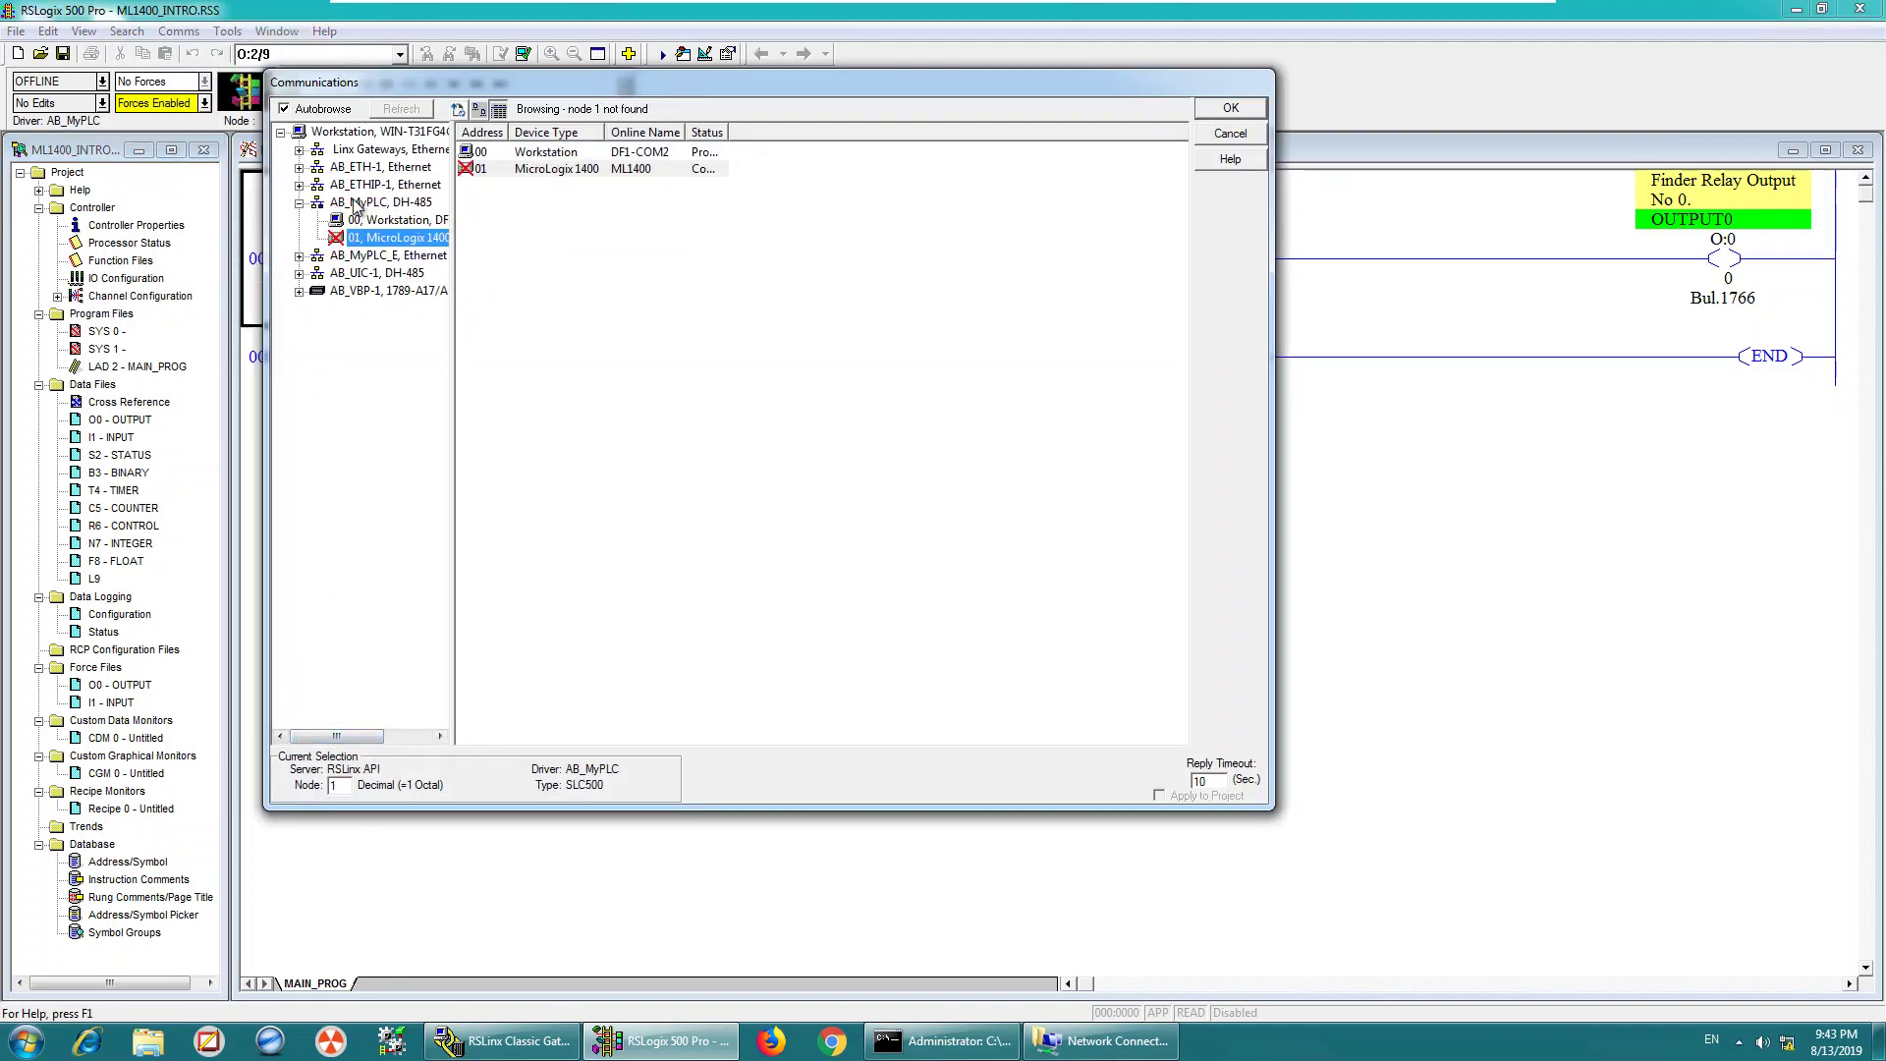
left_click(383, 255)
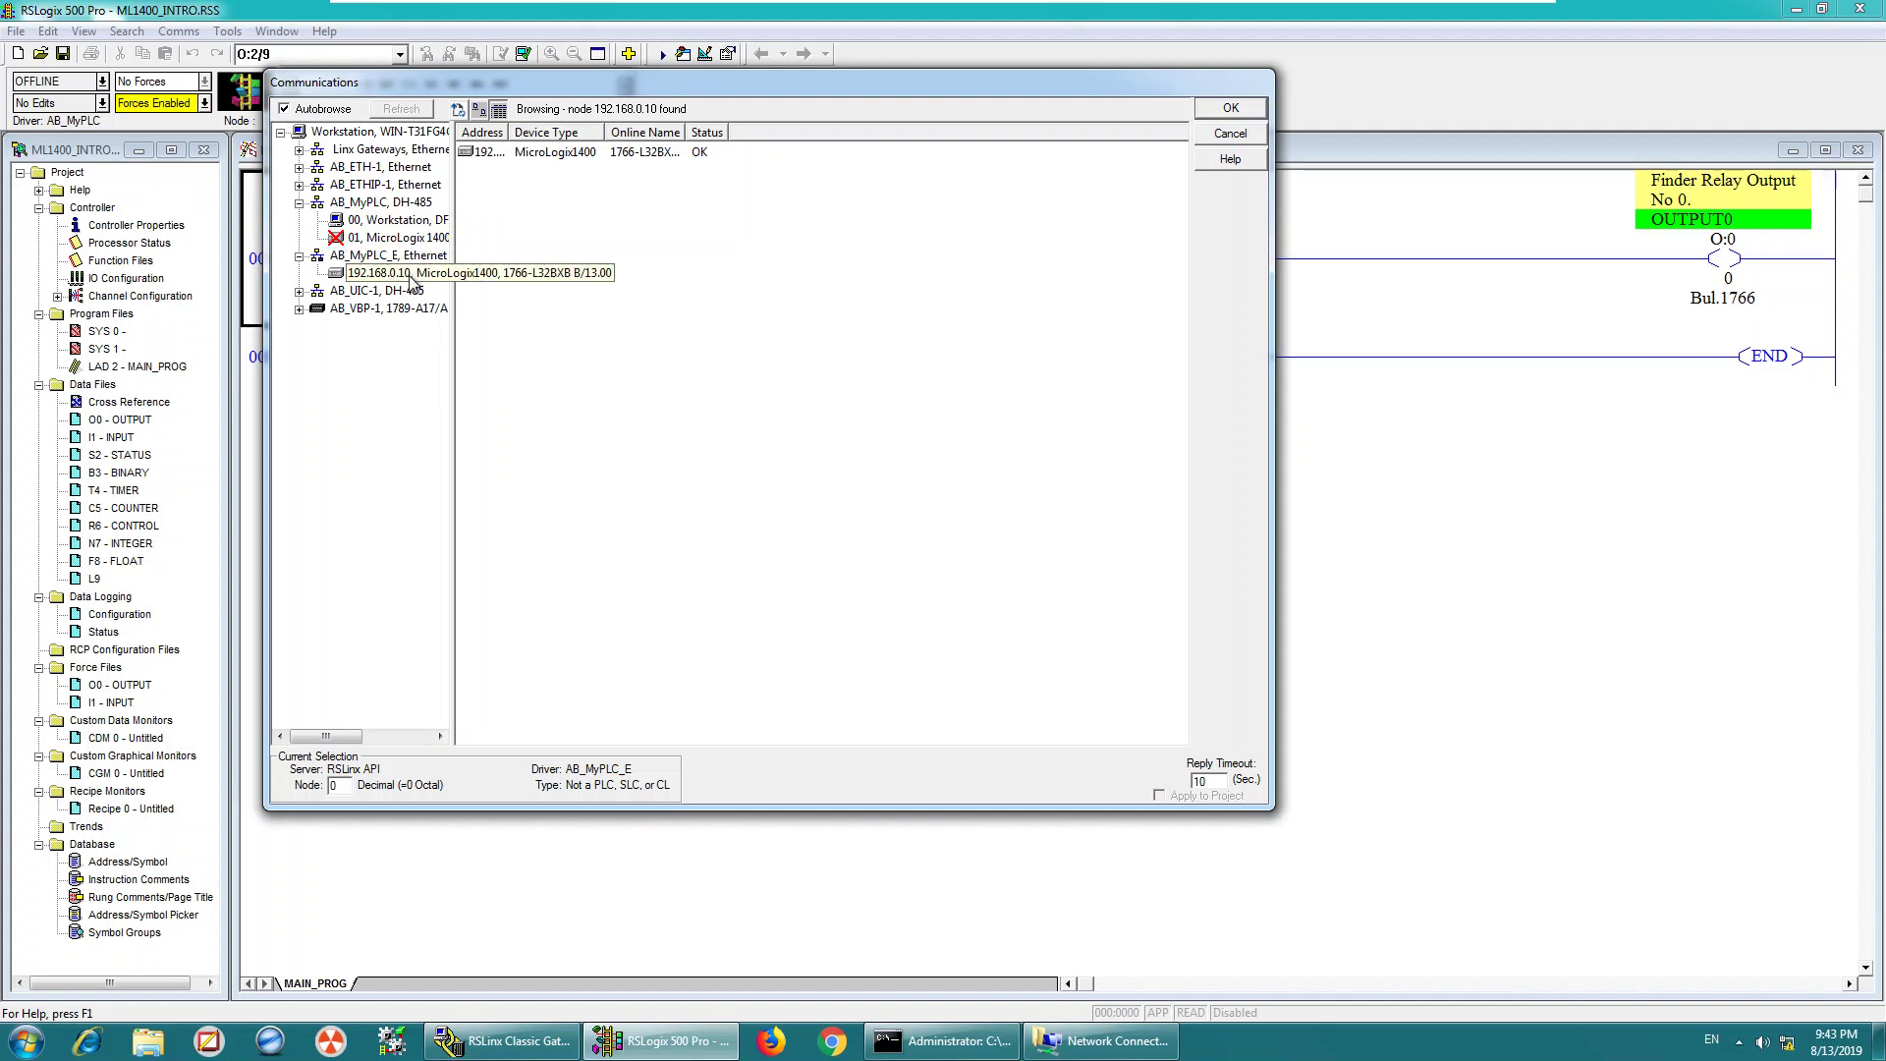
left_click(565, 158)
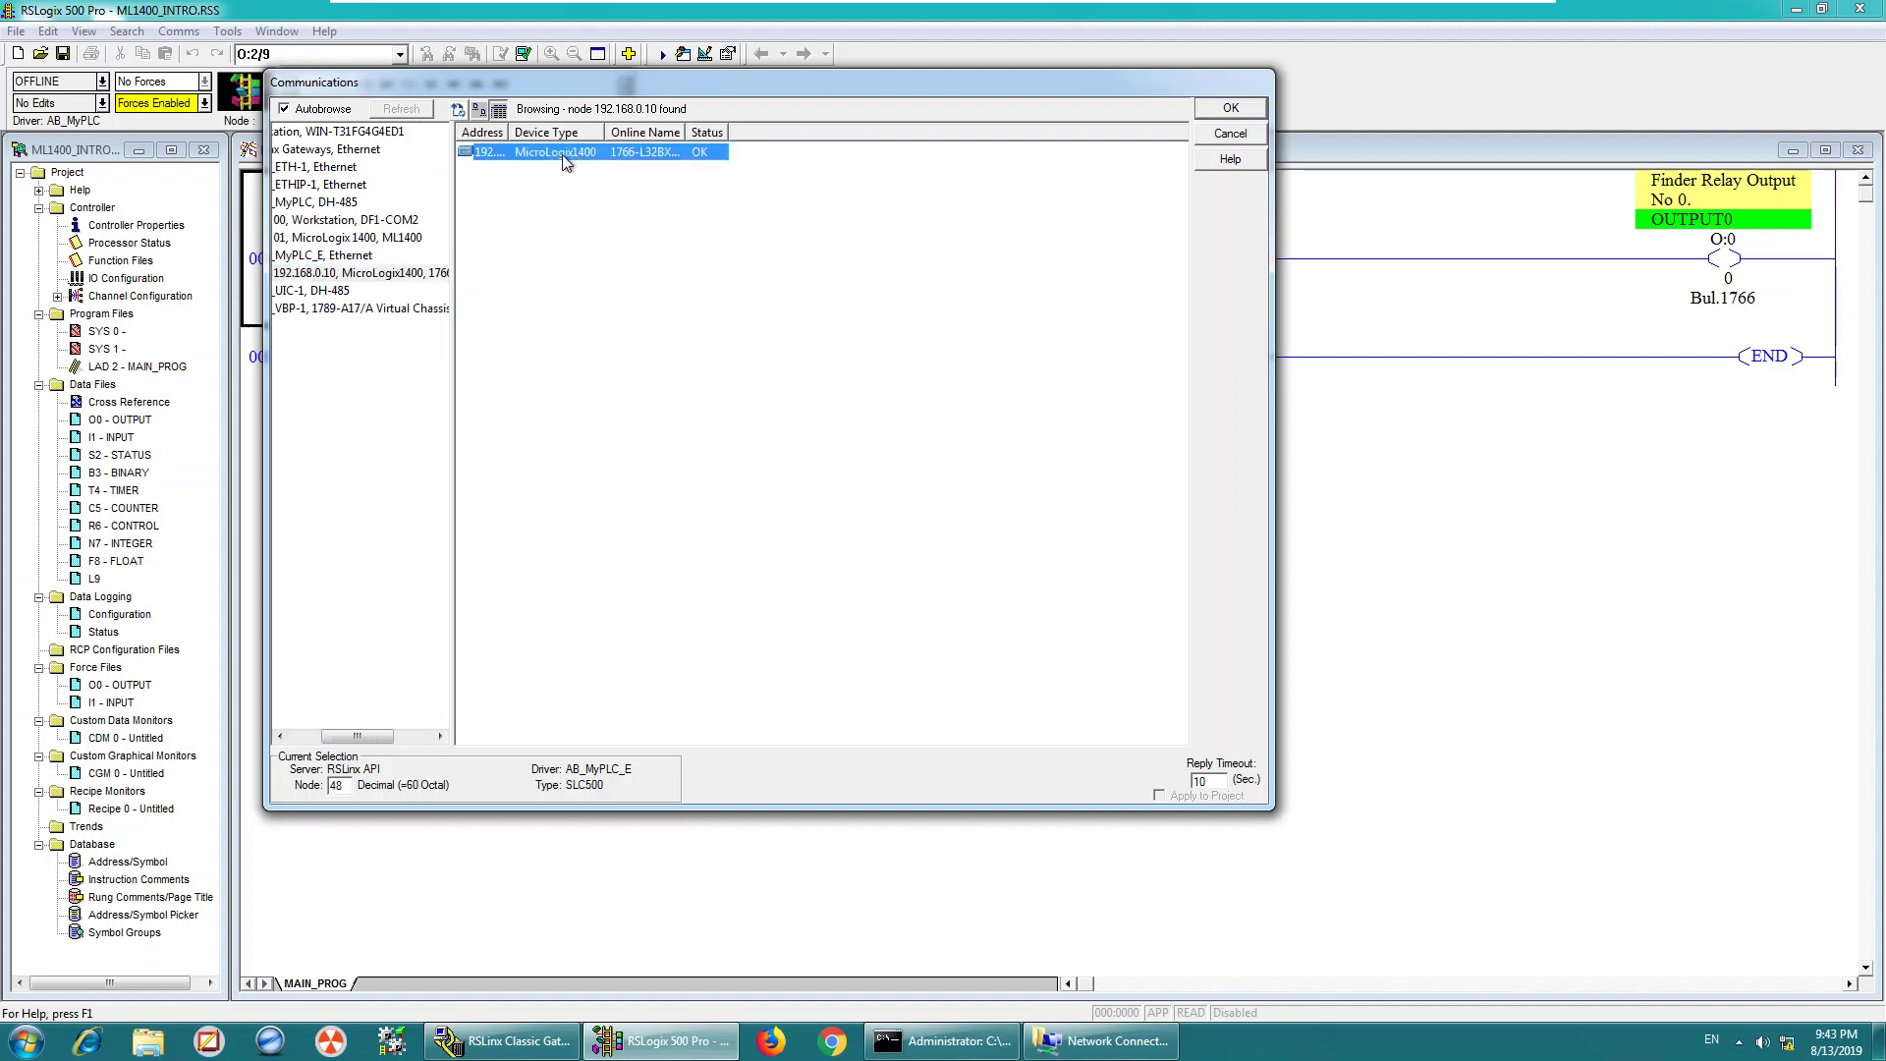
left_click(1258, 112)
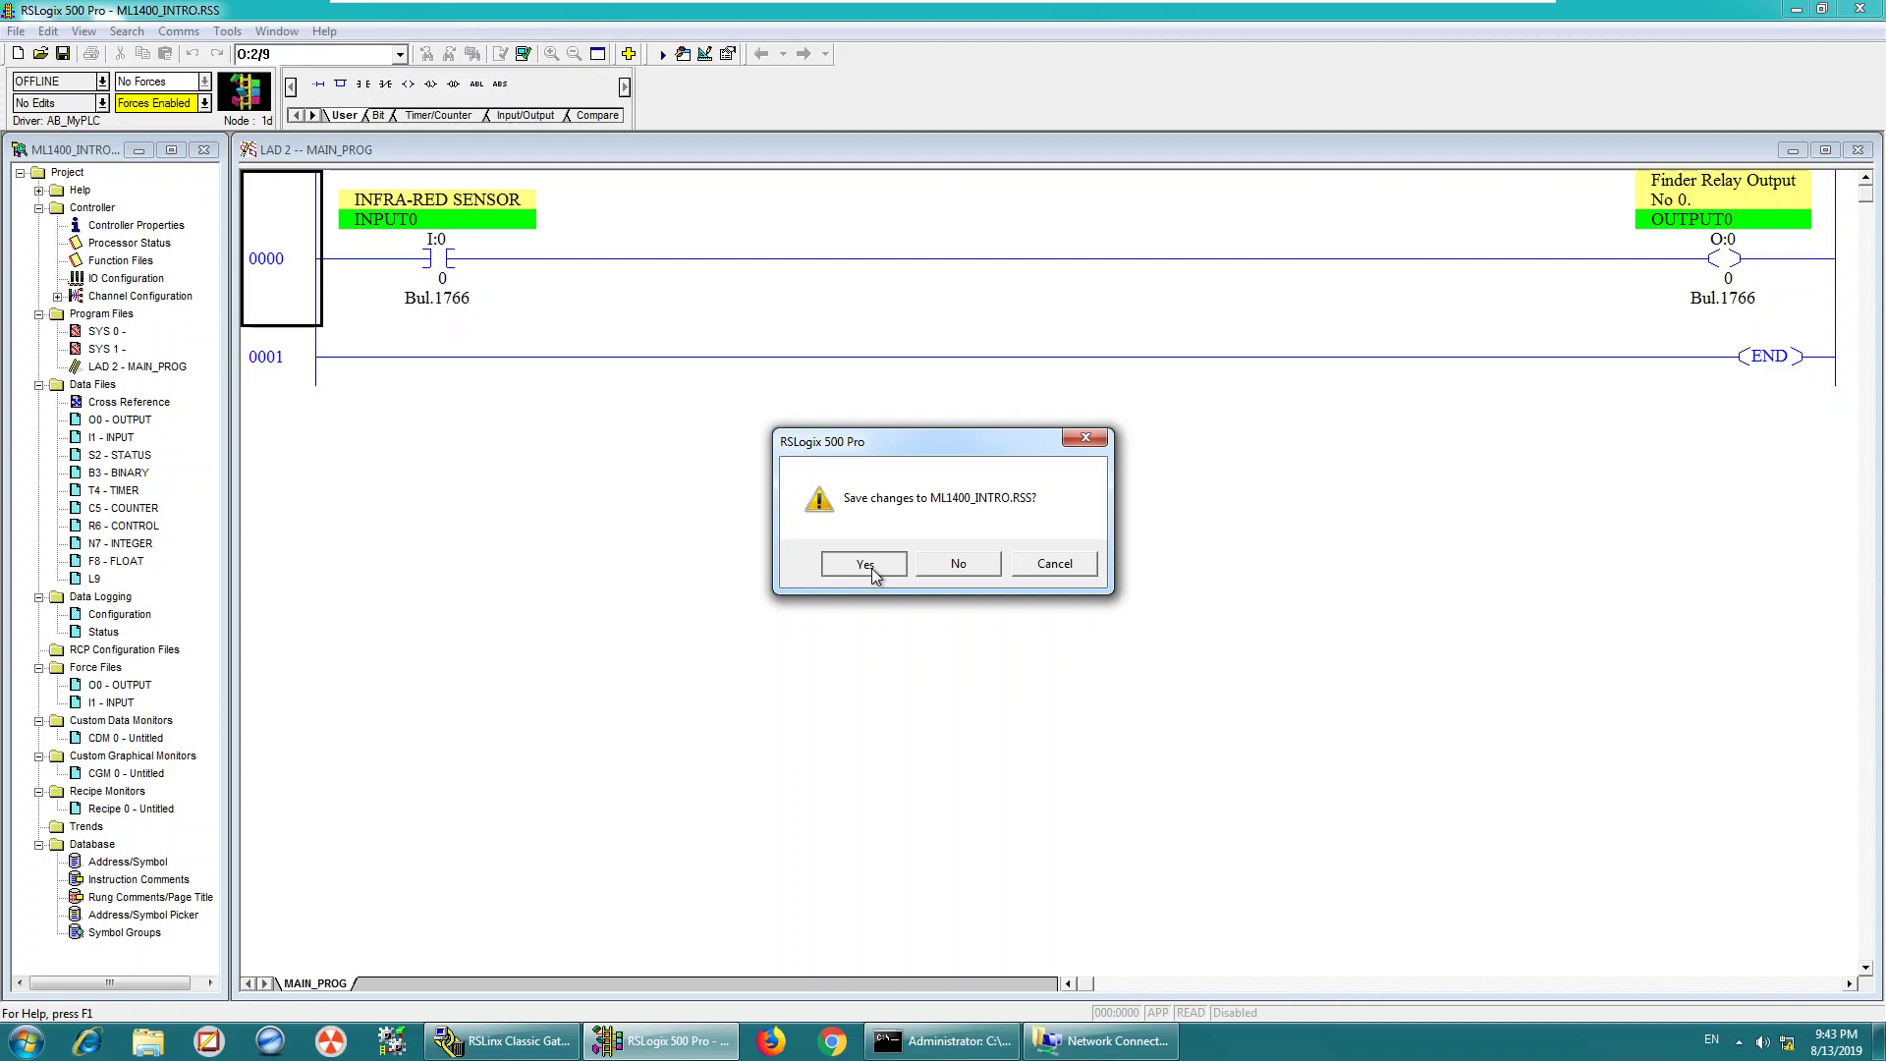
Save the changes to ML1400_INTRO.RSS with the revision note "Set up Ethernet Connection".
left_click(864, 564)
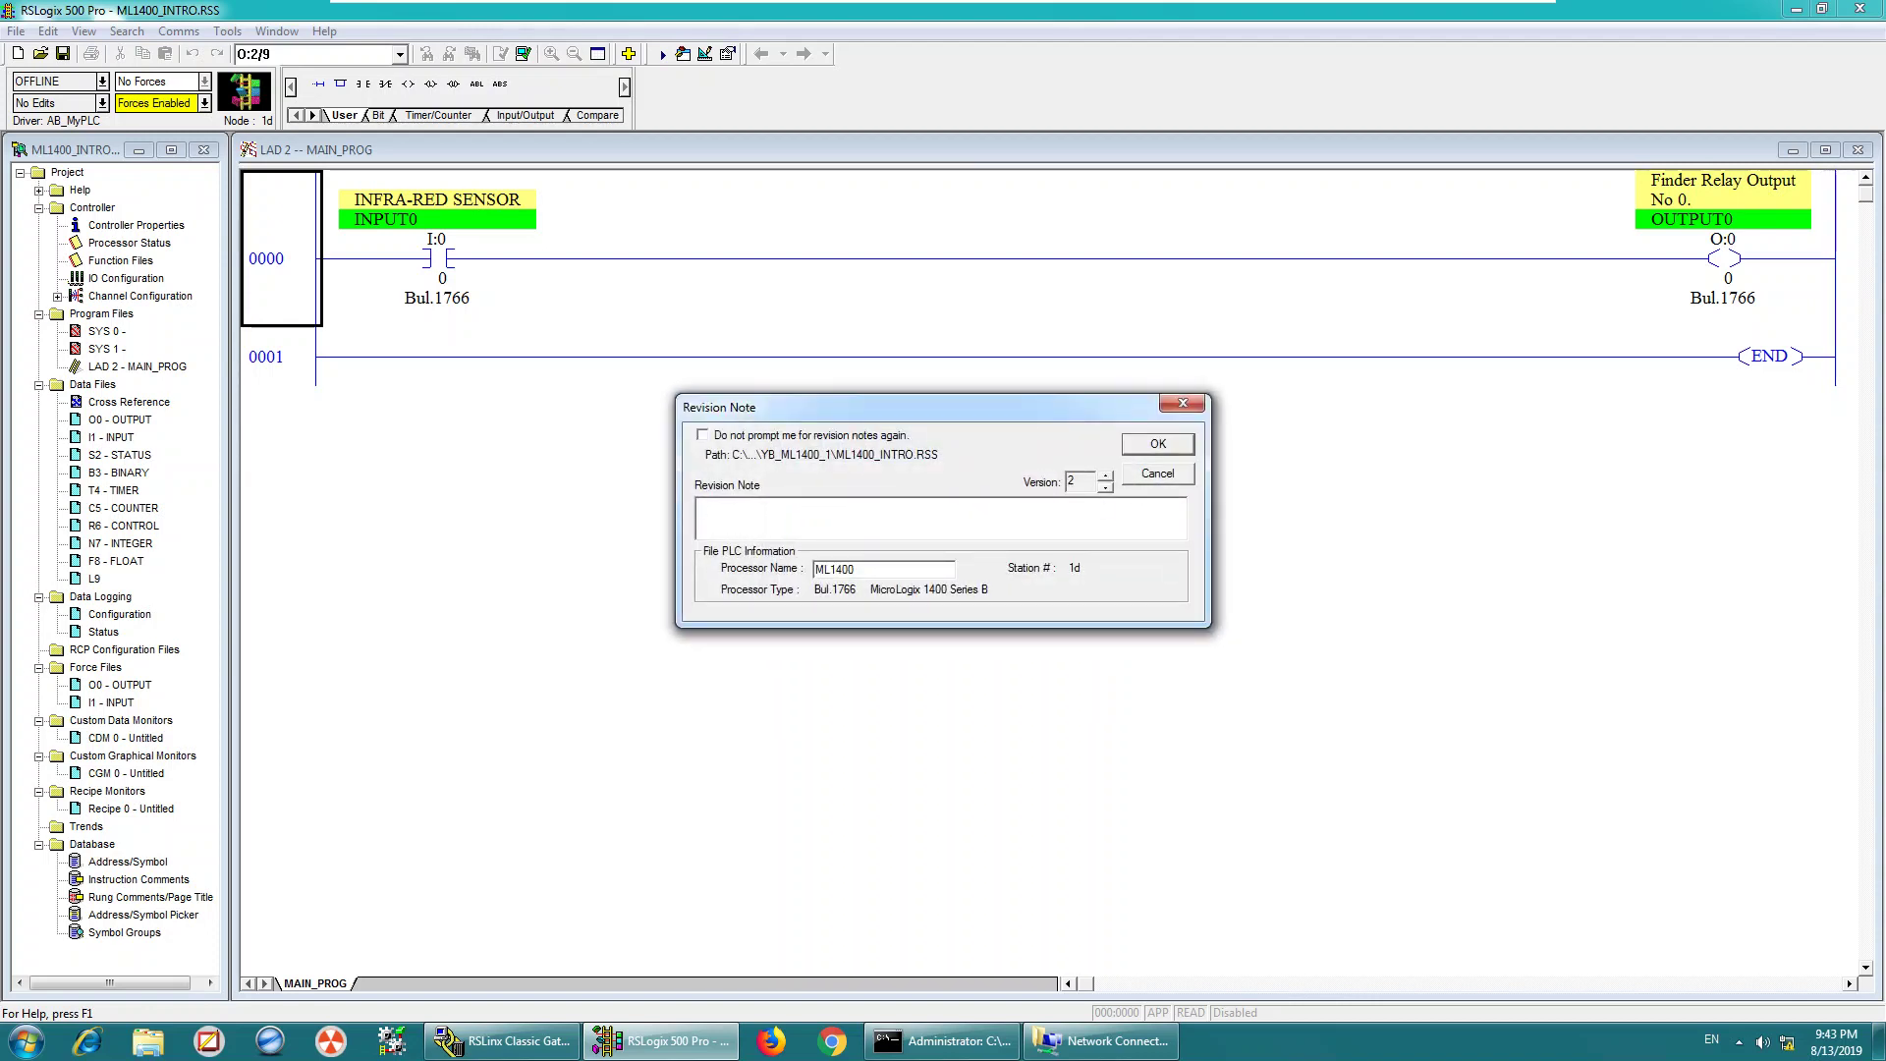
type("Set up Ethernet Connection")
left_click(1159, 446)
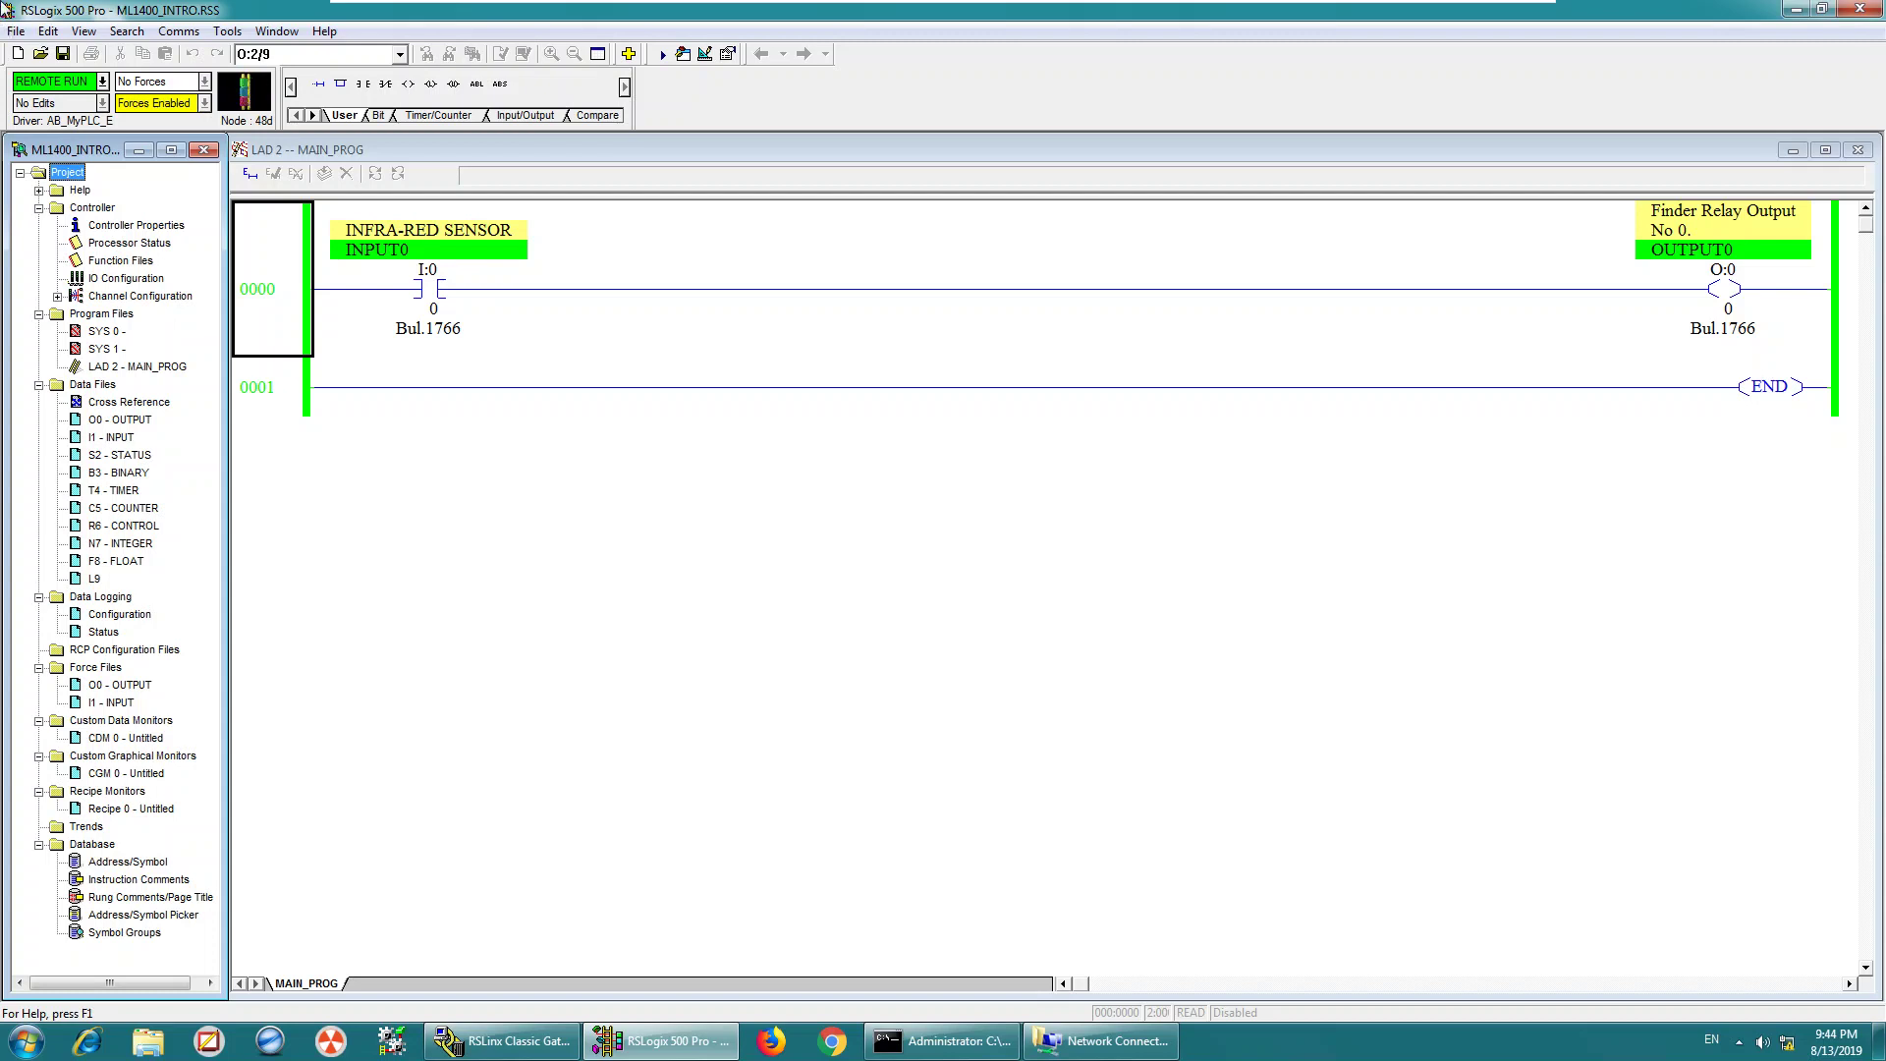
Widen the project tree window slightly at its border with the ladder window.
left_click(245, 192)
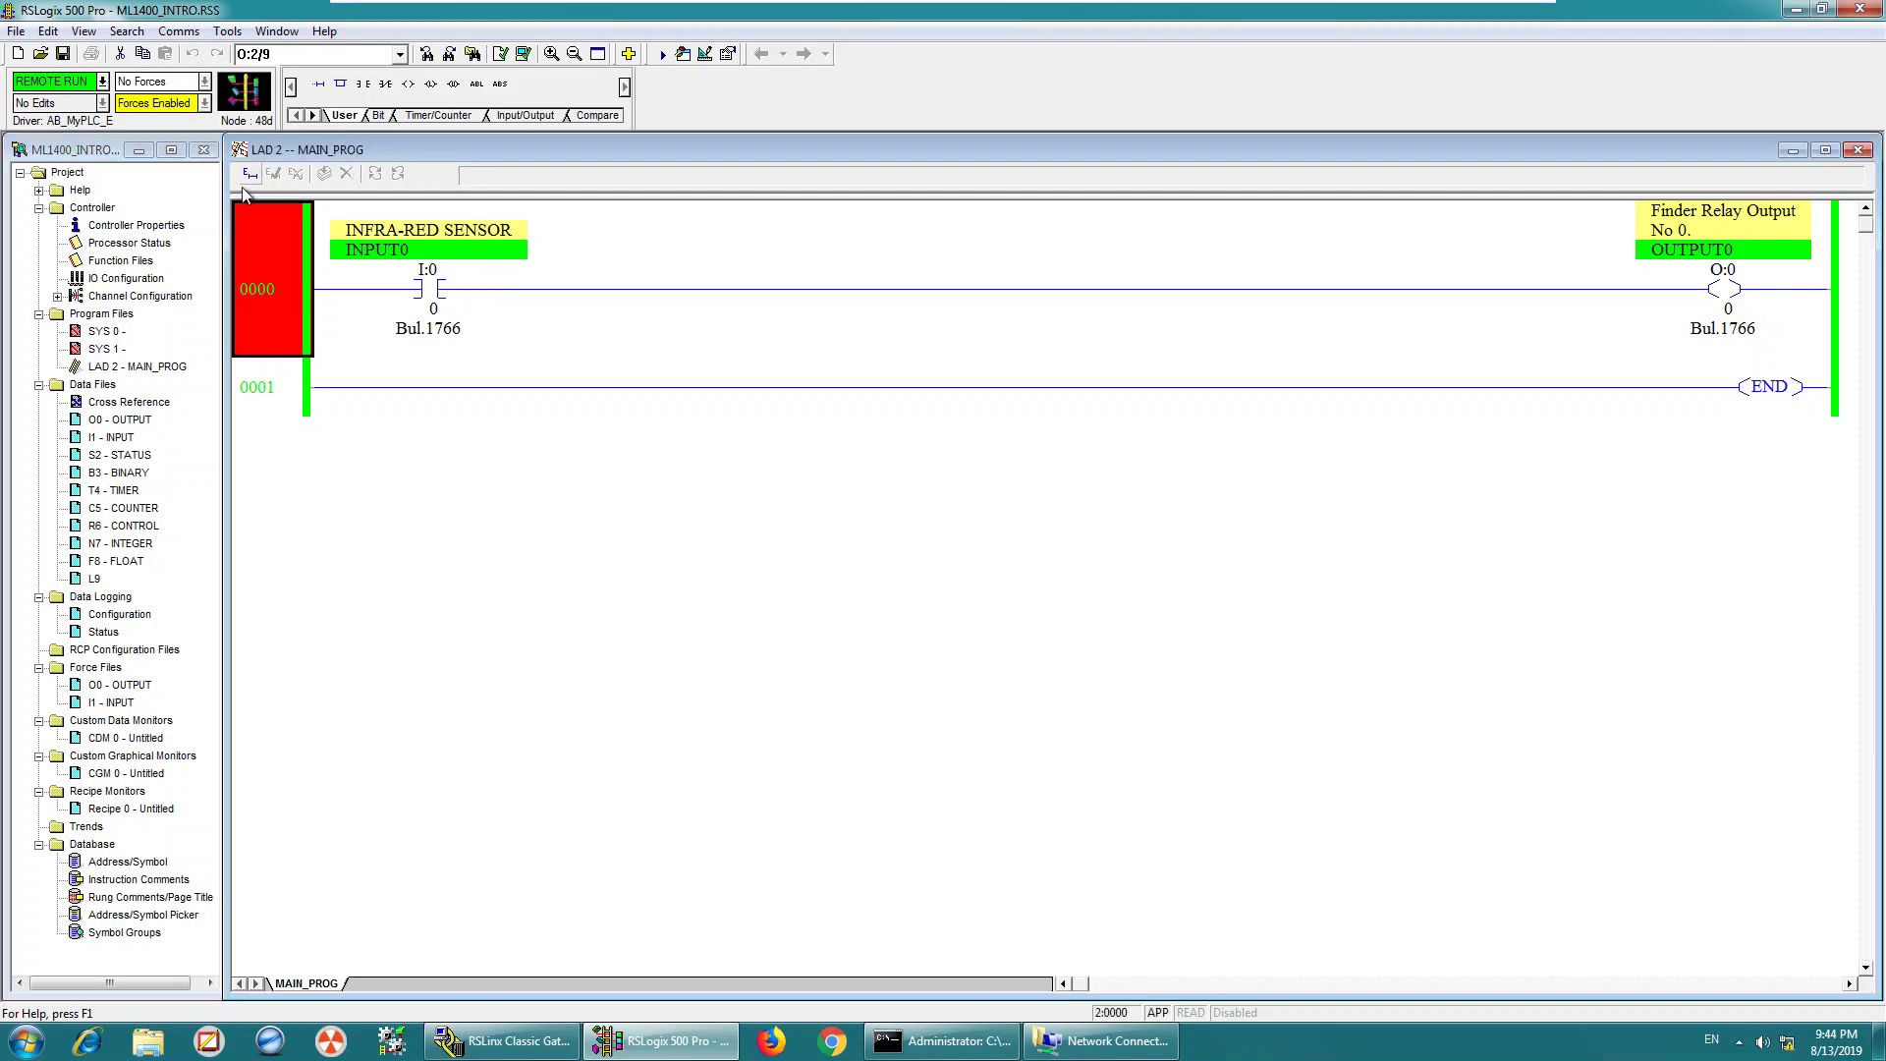
mouse_move(226, 211)
left_mouse_down()
mouse_move(260, 211)
mouse_move(231, 212)
left_mouse_up()
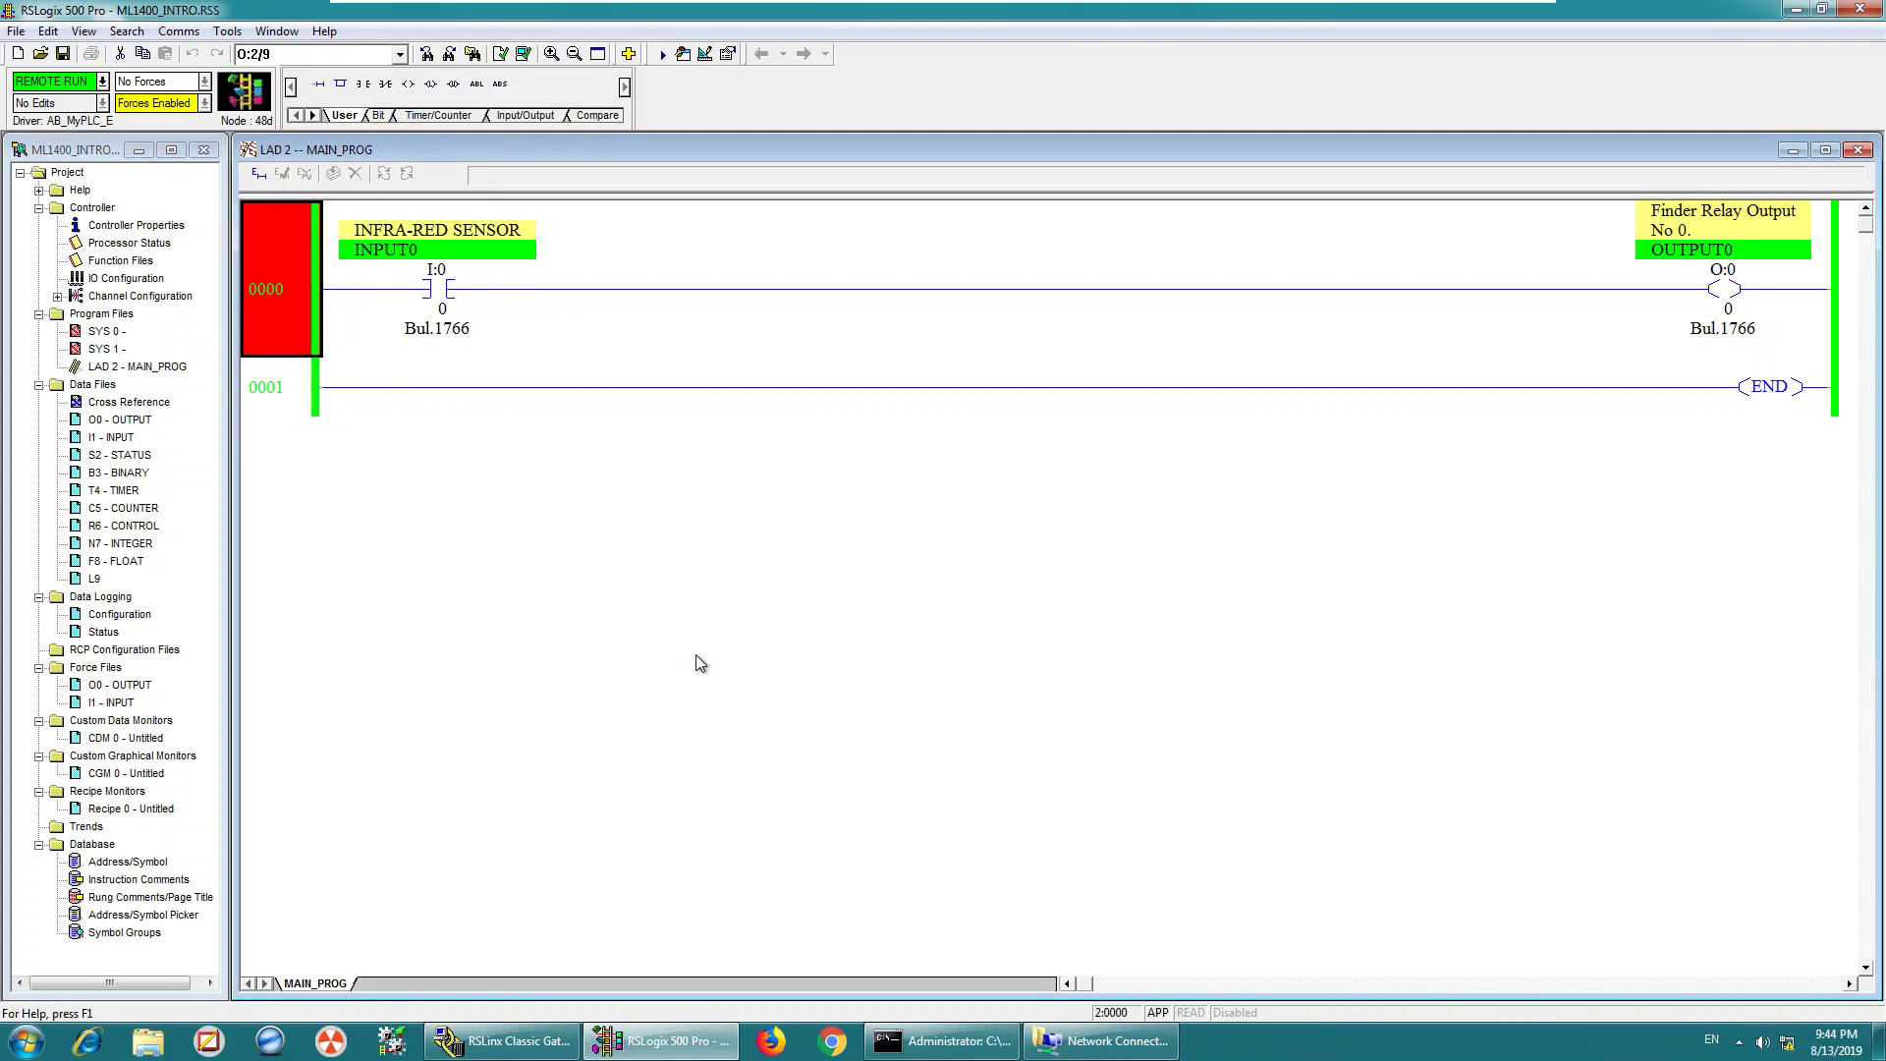
mouse_move(1101, 1042)
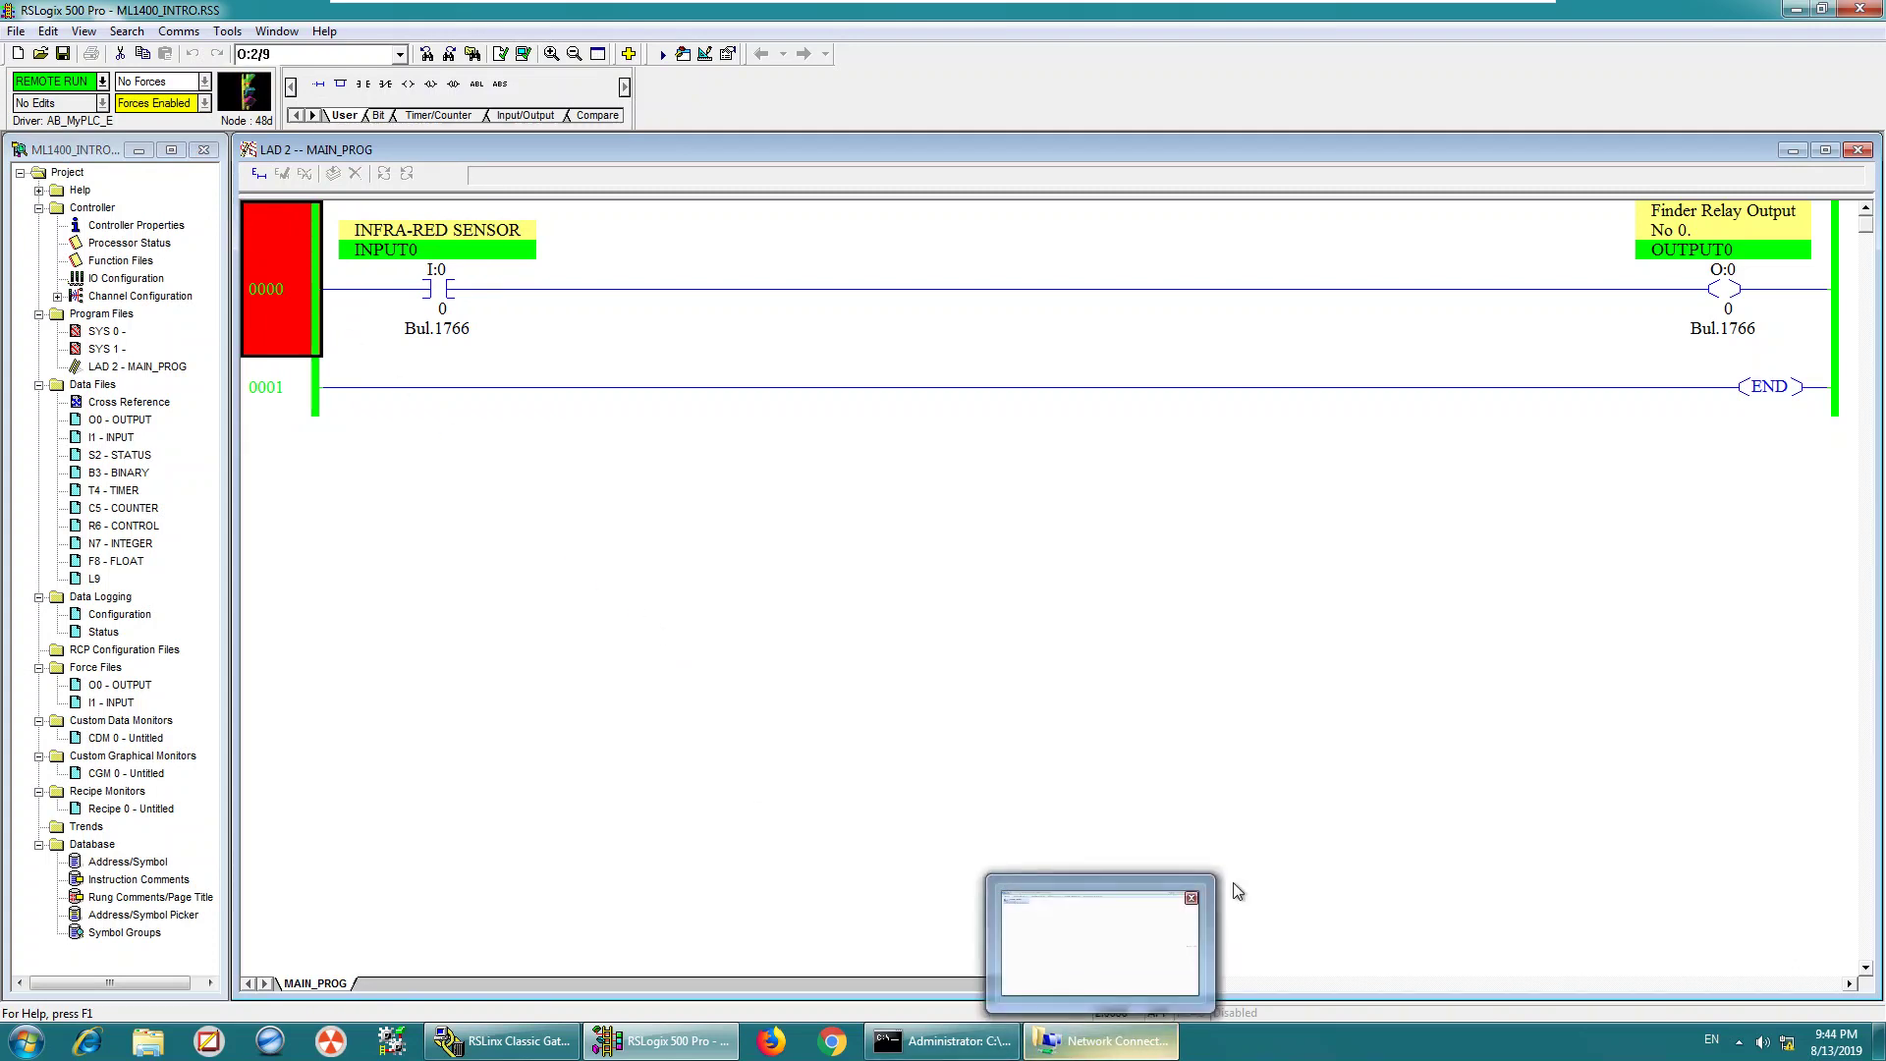